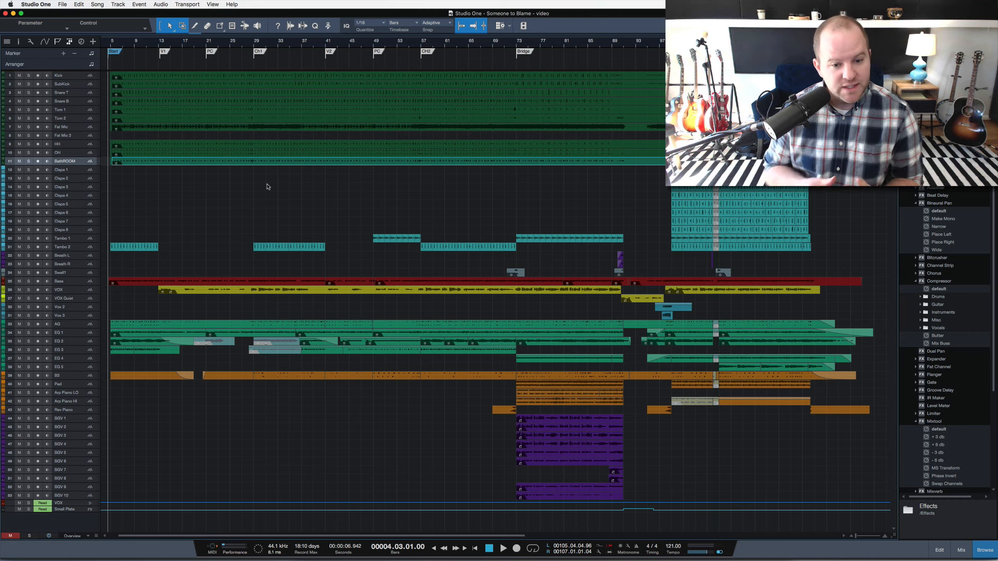
Play the full mix of the song from the V1 marker at bar 13 and stop playback.
{"action": "scroll", "coordinate": [249, 204], "scroll_direction": "up", "scroll_amount": 4}
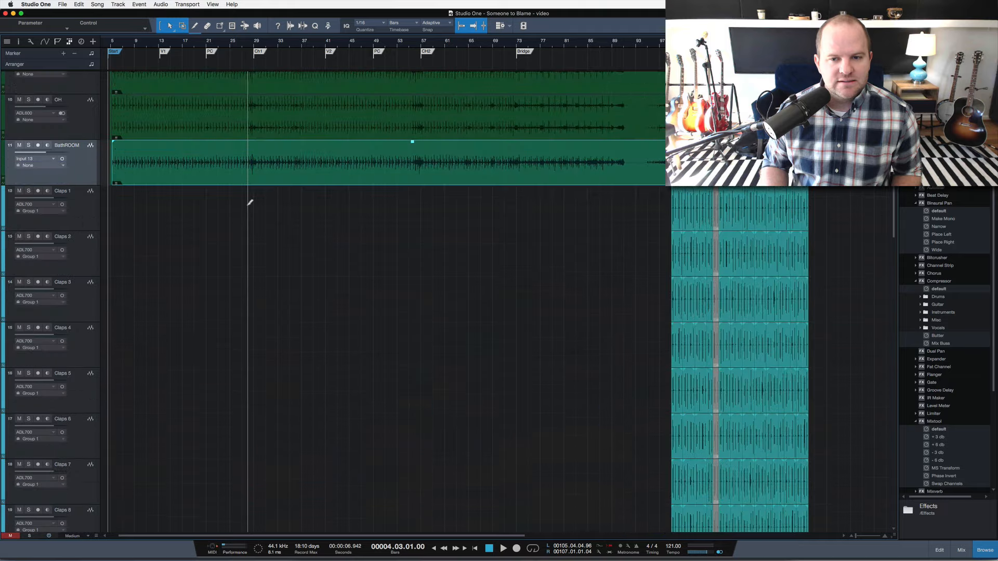
{"action": "scroll", "coordinate": [245, 200], "scroll_direction": "up", "scroll_amount": 10}
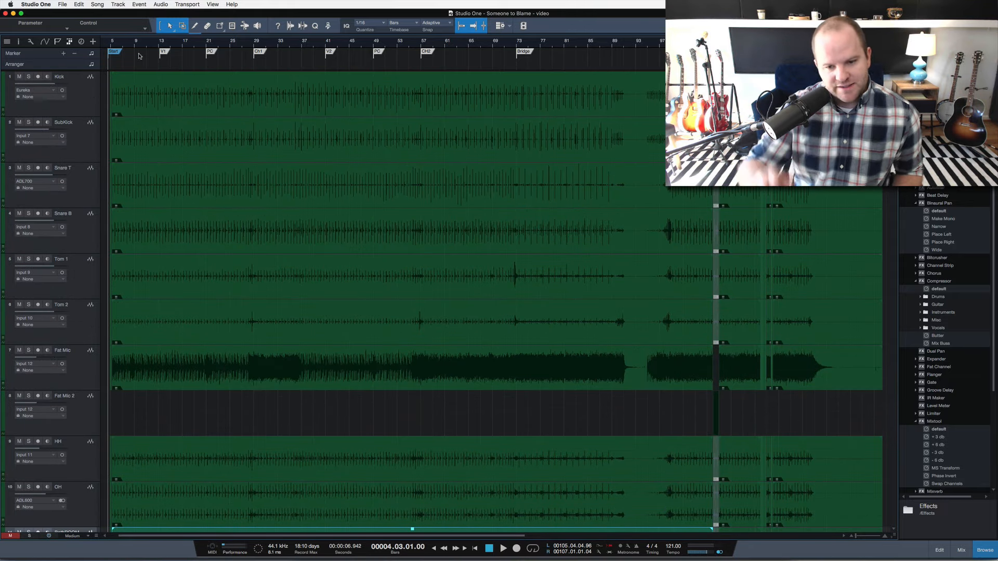
{"action": "scroll", "coordinate": [257, 187], "scroll_direction": "down", "scroll_amount": 2}
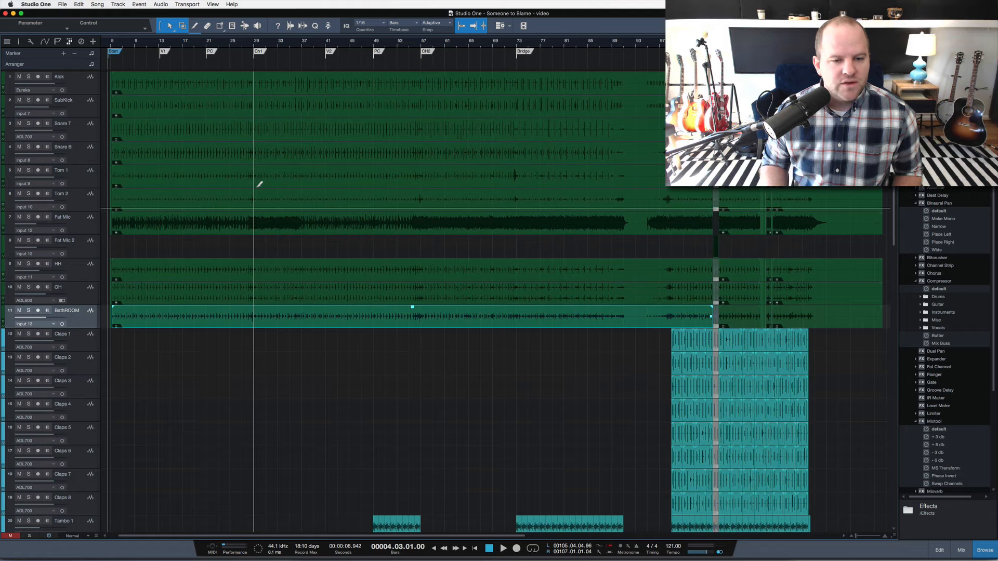
{"action": "scroll", "coordinate": [260, 185], "scroll_direction": "down", "scroll_amount": 2}
{"action": "scroll", "coordinate": [259, 184], "scroll_direction": "up", "scroll_amount": 3}
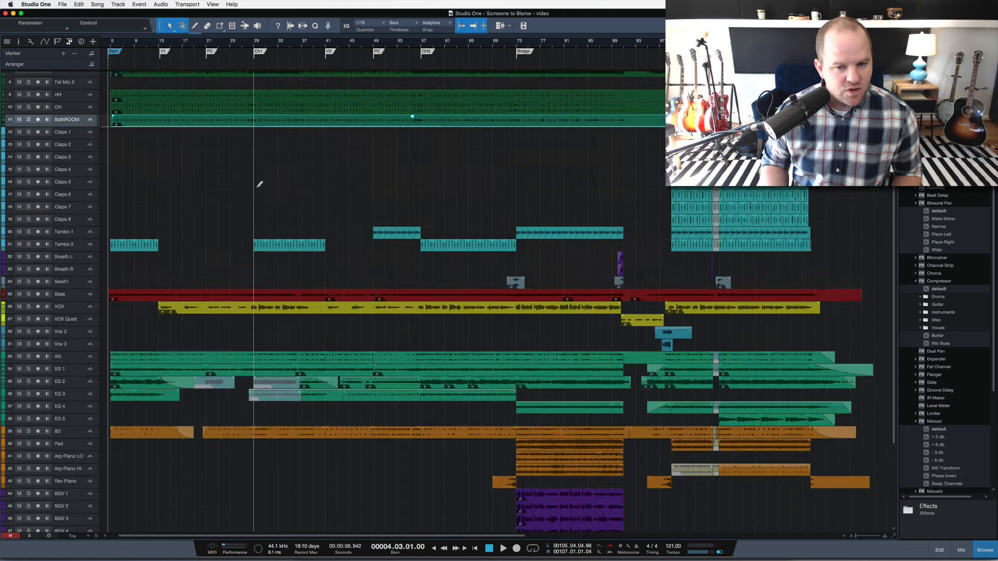
{"action": "scroll", "coordinate": [286, 196], "scroll_direction": "down", "scroll_amount": 3}
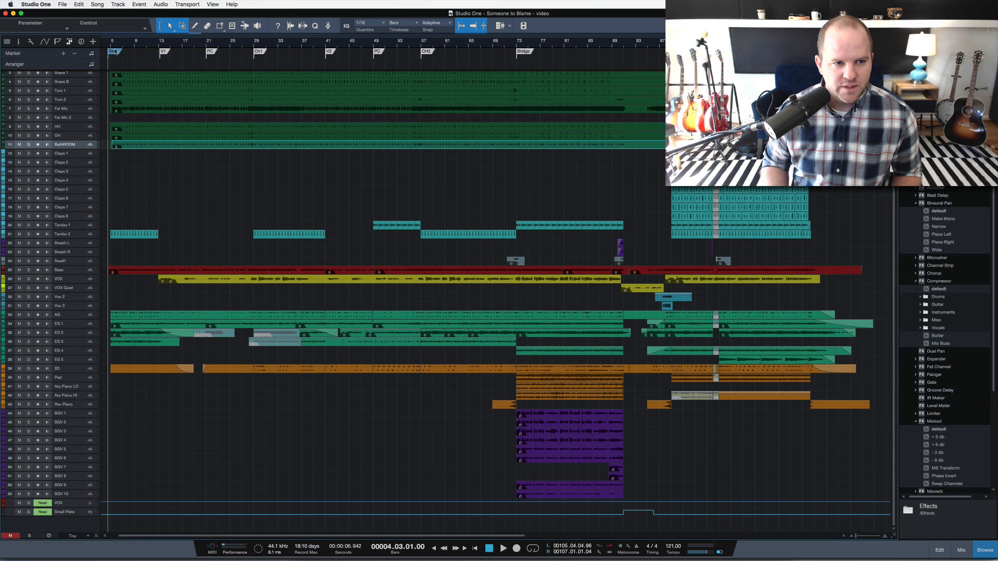
{"action": "left_click", "coordinate": [159, 45]}
{"action": "key", "text": "space"}
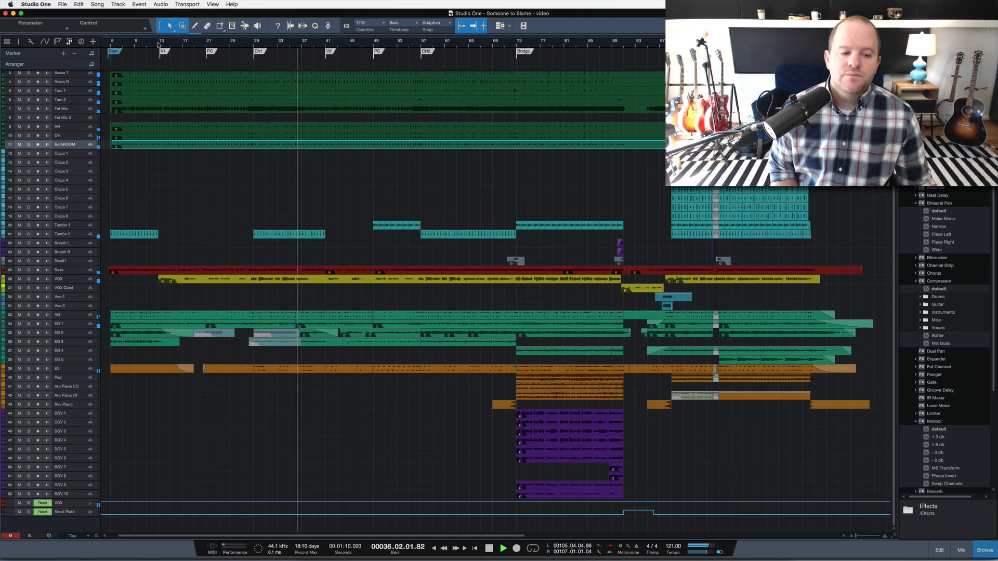
{"action": "key", "text": "space"}
Enlarge the waveforms in the arrangement and solo the AG and EG 1 guitar tracks.
{"action": "left_click_drag", "start_coordinate": [894, 536], "coordinate": [894, 512]}
{"action": "scroll", "coordinate": [410, 314], "scroll_direction": "up", "scroll_amount": 2}
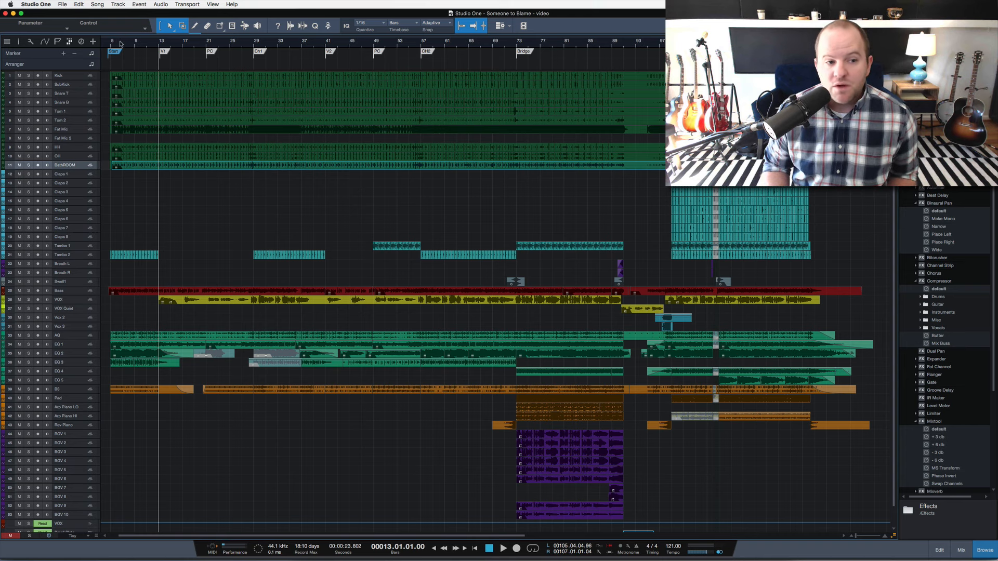
{"action": "mouse_move", "coordinate": [111, 46]}
{"action": "left_mouse_down"}
{"action": "mouse_move", "coordinate": [114, 74]}
{"action": "mouse_move", "coordinate": [115, 66]}
{"action": "left_mouse_up"}
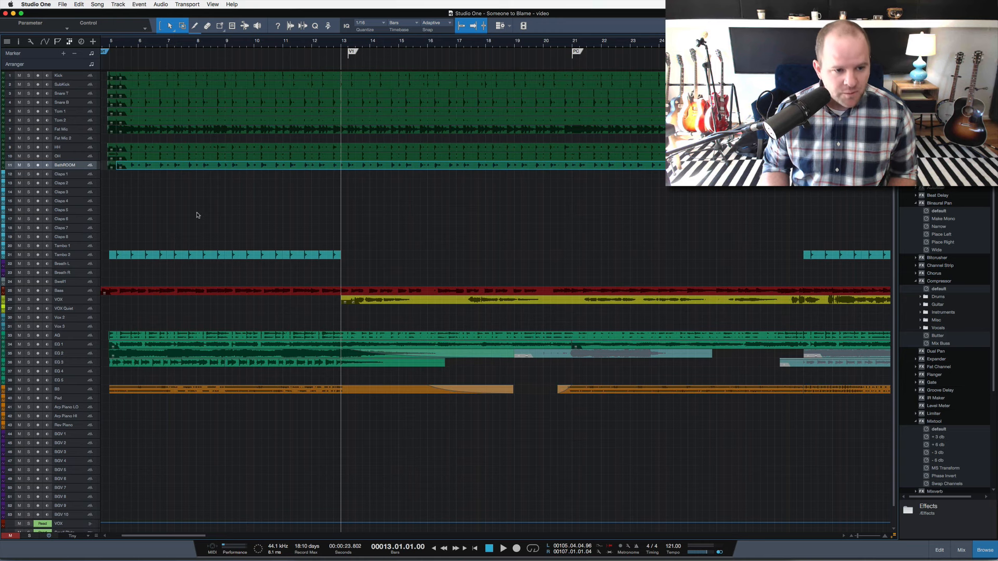
{"action": "scroll", "coordinate": [261, 252], "scroll_direction": "down", "scroll_amount": 1}
{"action": "scroll", "coordinate": [261, 252], "scroll_direction": "left", "scroll_amount": 4}
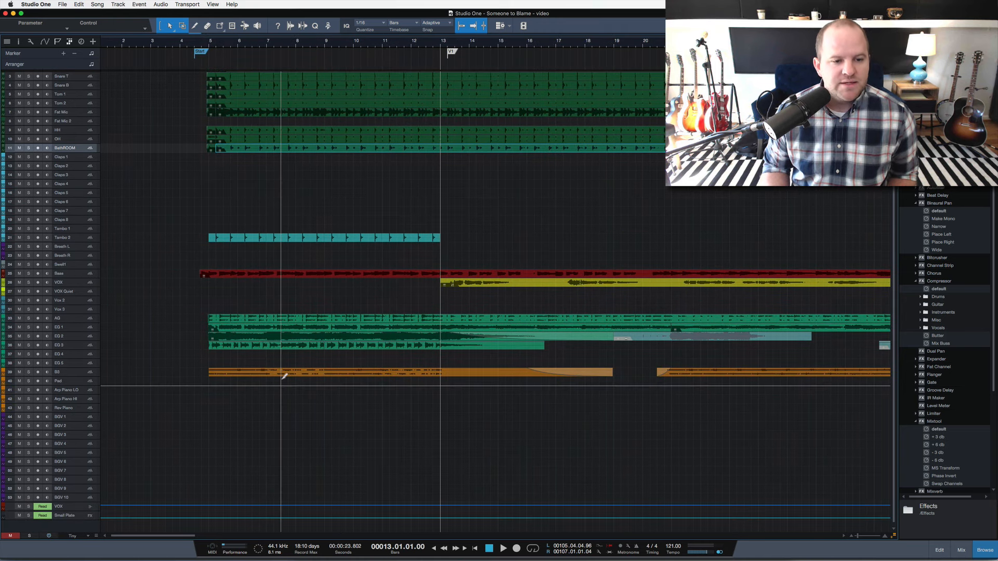
{"action": "scroll", "coordinate": [281, 380], "scroll_direction": "up", "scroll_amount": 5}
{"action": "scroll", "coordinate": [282, 382], "scroll_direction": "down", "scroll_amount": 15}
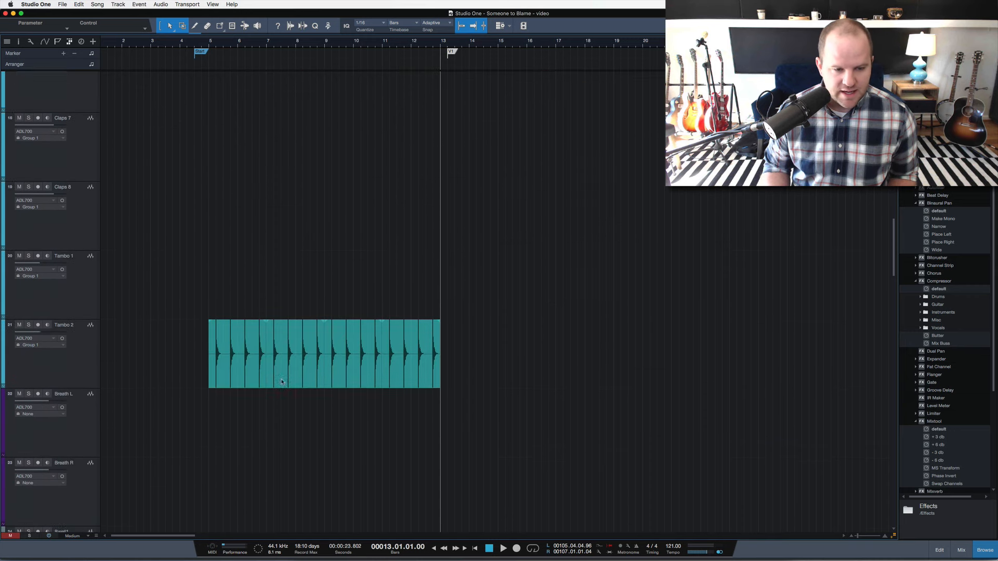
{"action": "scroll", "coordinate": [282, 382], "scroll_direction": "down", "scroll_amount": 5}
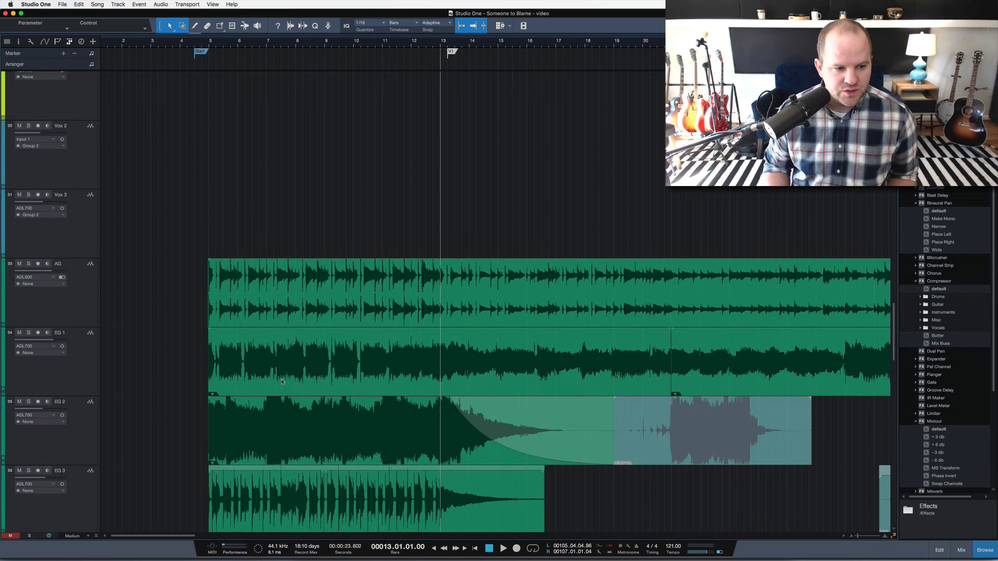
{"action": "left_click", "coordinate": [86, 323], "text": "shift"}
{"action": "key", "text": "s"}
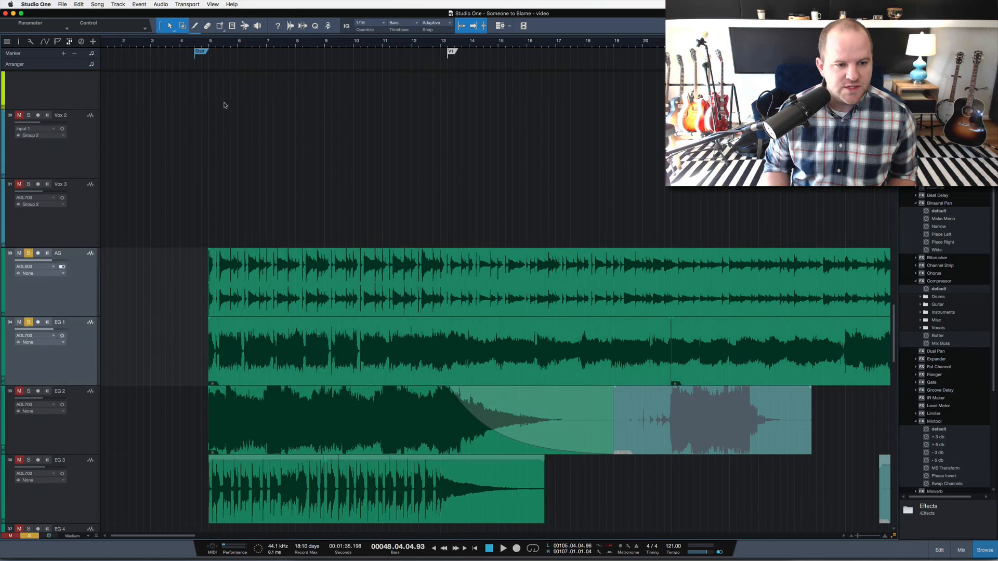
Play the two soloed guitar tracks from the Start marker through part of the intro and stop playback.
{"action": "left_click", "coordinate": [198, 43]}
{"action": "key", "text": "space"}
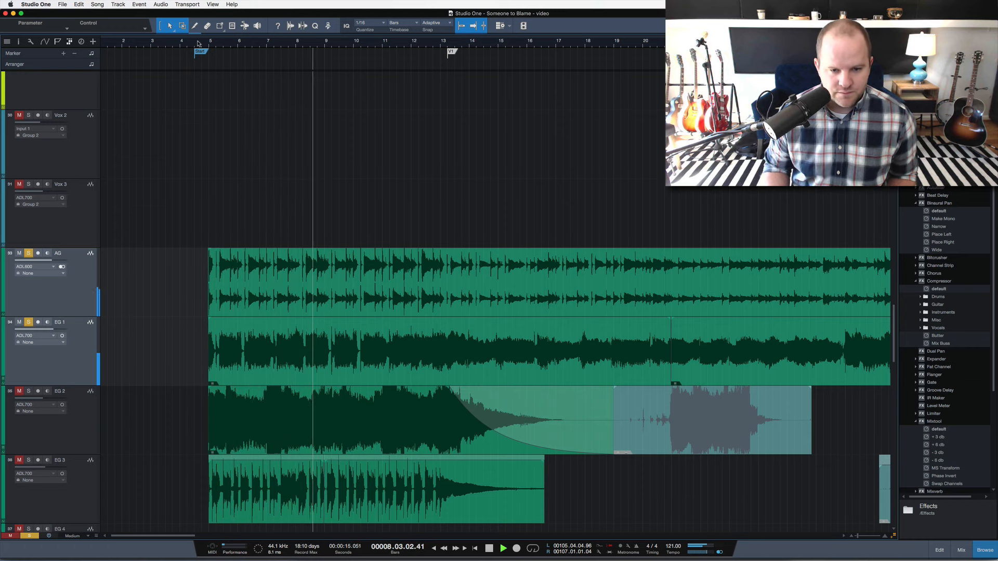
{"action": "key", "text": "space"}
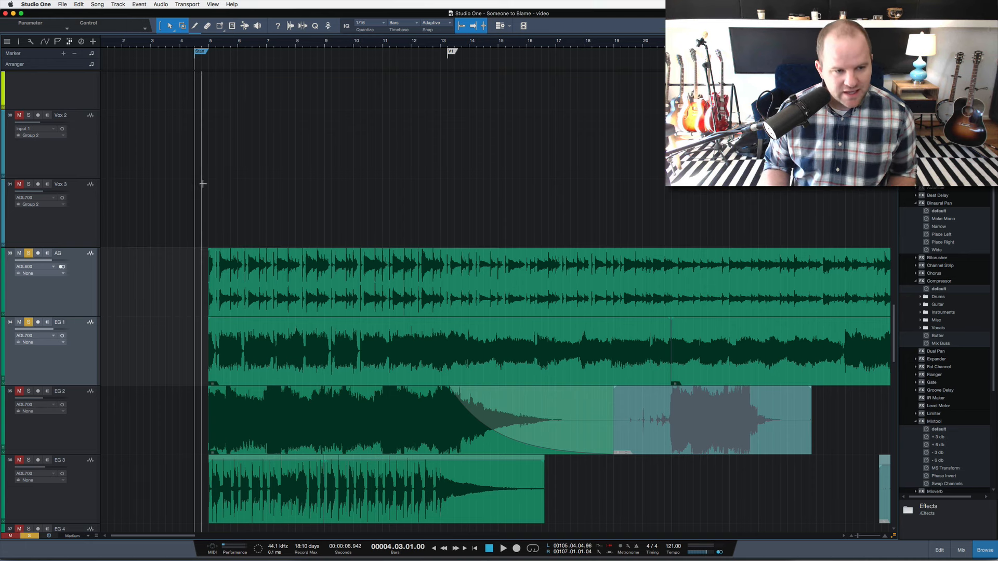
Add all drum tracks from Kick through BathROOM and the Bass track to the soloed guitars.
{"action": "key", "text": "shift+w"}
{"action": "key", "text": "shift+w"}
{"action": "key", "text": "shift+w"}
{"action": "key", "text": "shift+w"}
{"action": "key", "text": "shift+w"}
{"action": "key", "text": "shift+w"}
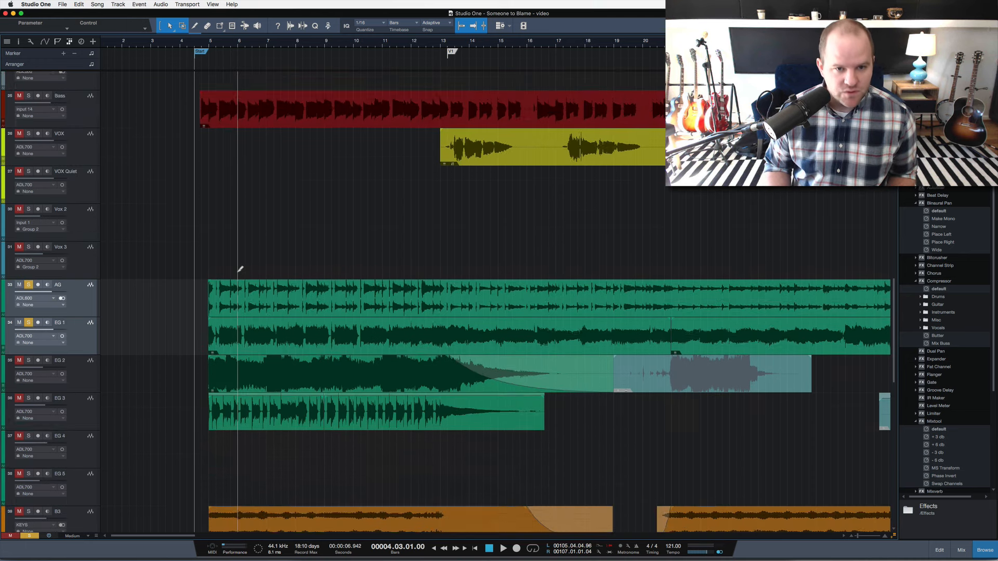
{"action": "scroll", "coordinate": [140, 231], "scroll_direction": "up", "scroll_amount": 10}
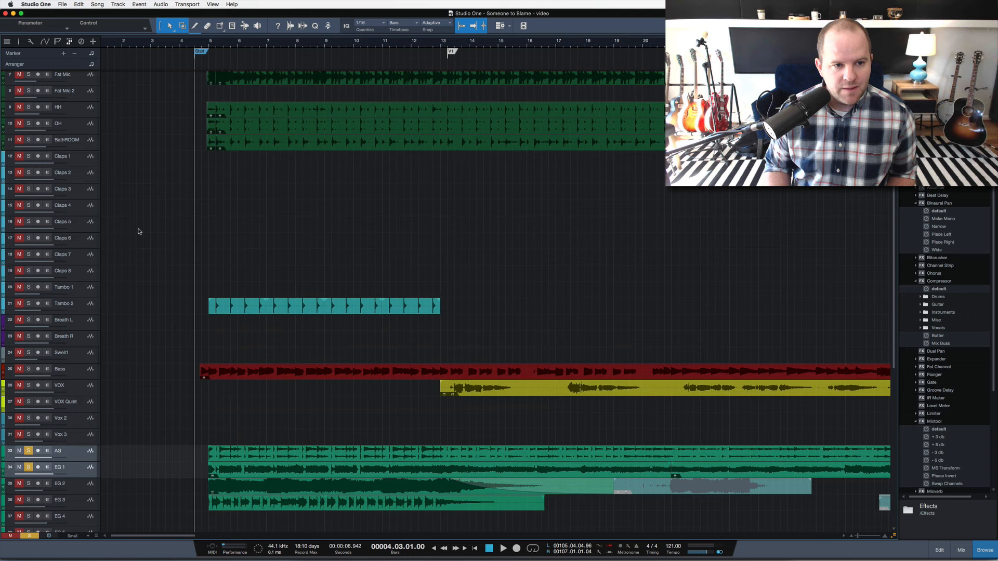
{"action": "left_click", "coordinate": [86, 83]}
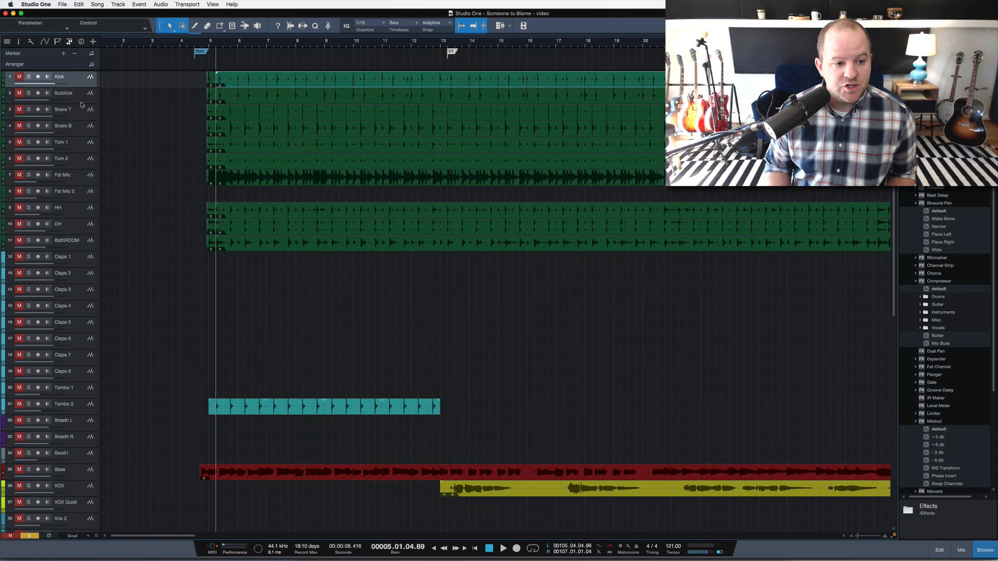
{"action": "left_click", "coordinate": [82, 245], "text": "shift"}
{"action": "key", "text": "s"}
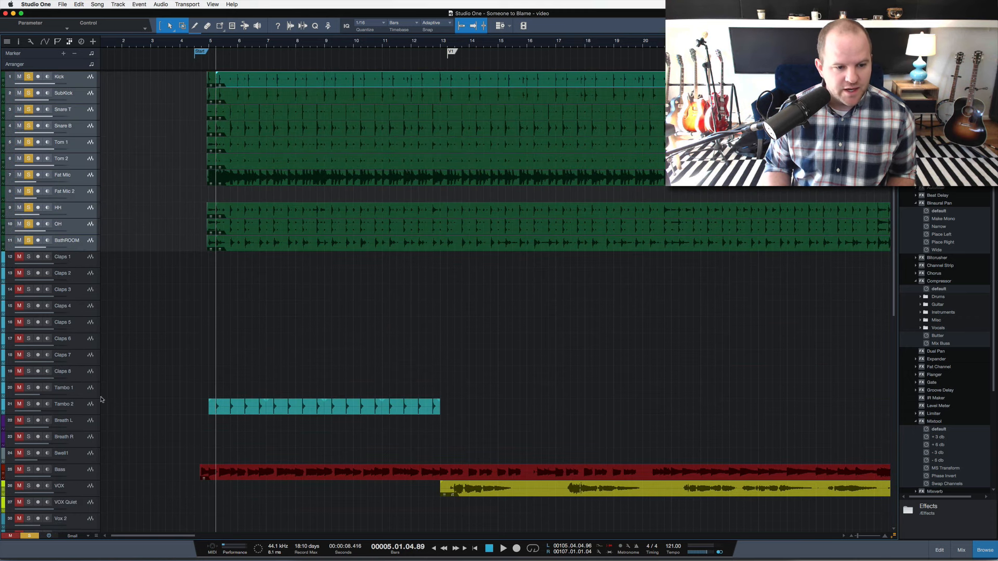
{"action": "left_click", "coordinate": [82, 475]}
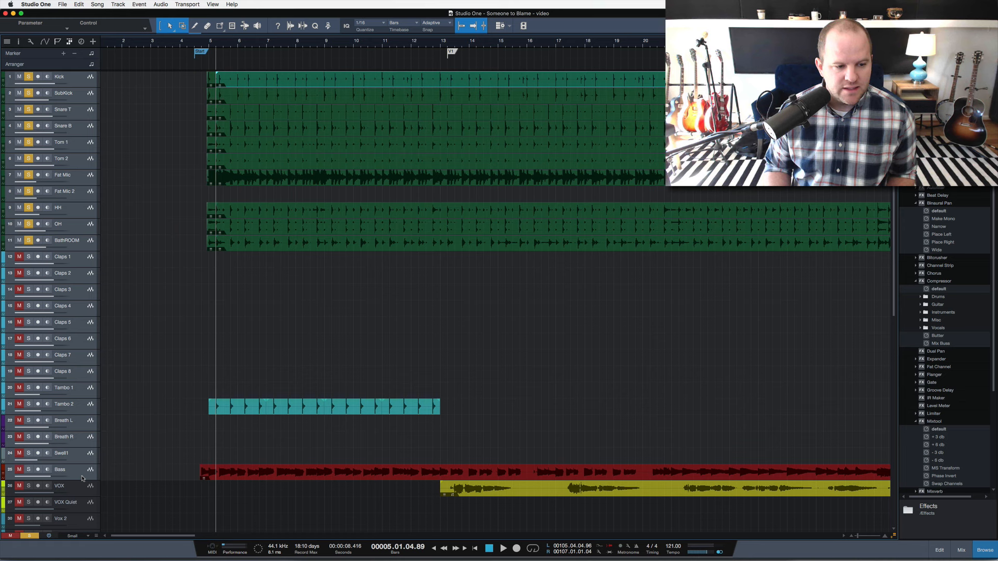
{"action": "key", "text": "space"}
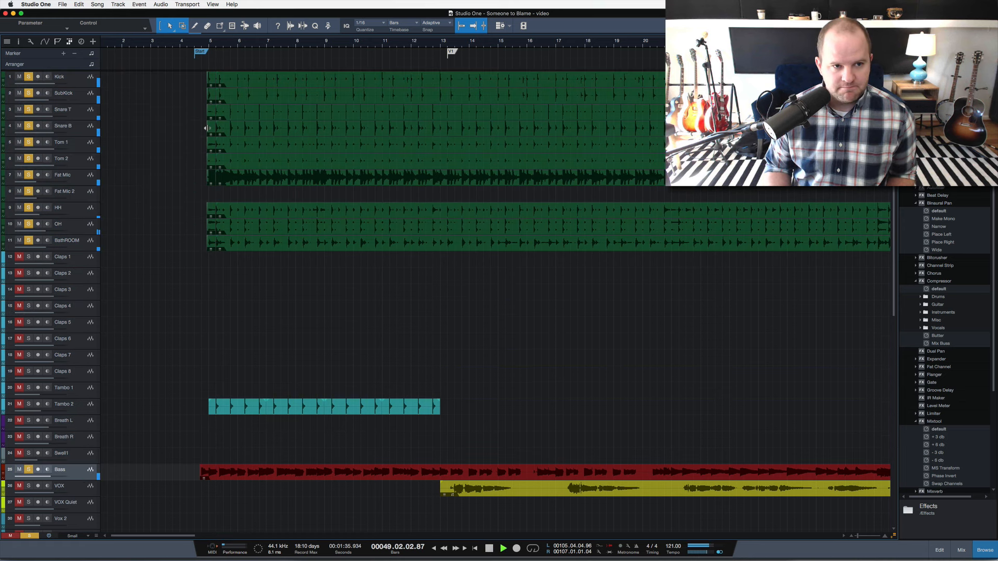
{"action": "key", "text": "space"}
{"action": "scroll", "coordinate": [203, 79], "scroll_direction": "left", "scroll_amount": 10}
{"action": "key", "text": "shift+b"}
{"action": "key", "text": "shift+b"}
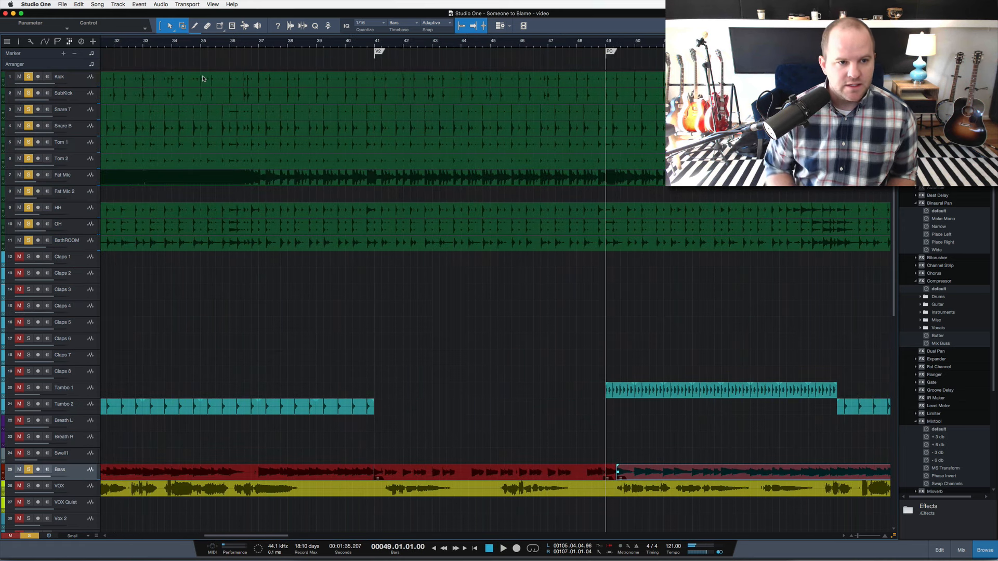
{"action": "scroll", "coordinate": [379, 154], "scroll_direction": "left", "scroll_amount": 15}
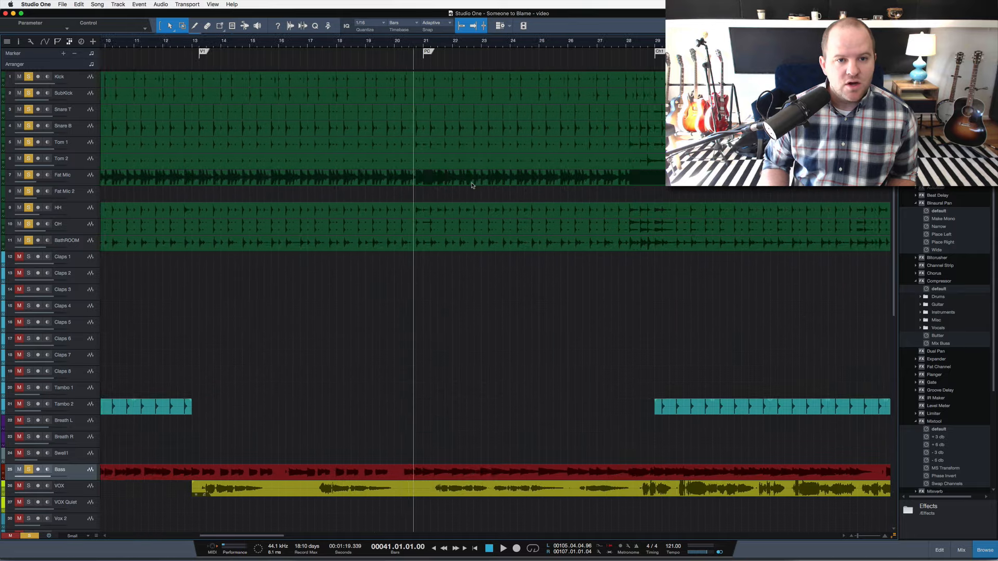
Play the soloed drums, bass and guitars together from the Start marker and stop playback.
{"action": "left_click", "coordinate": [204, 44]}
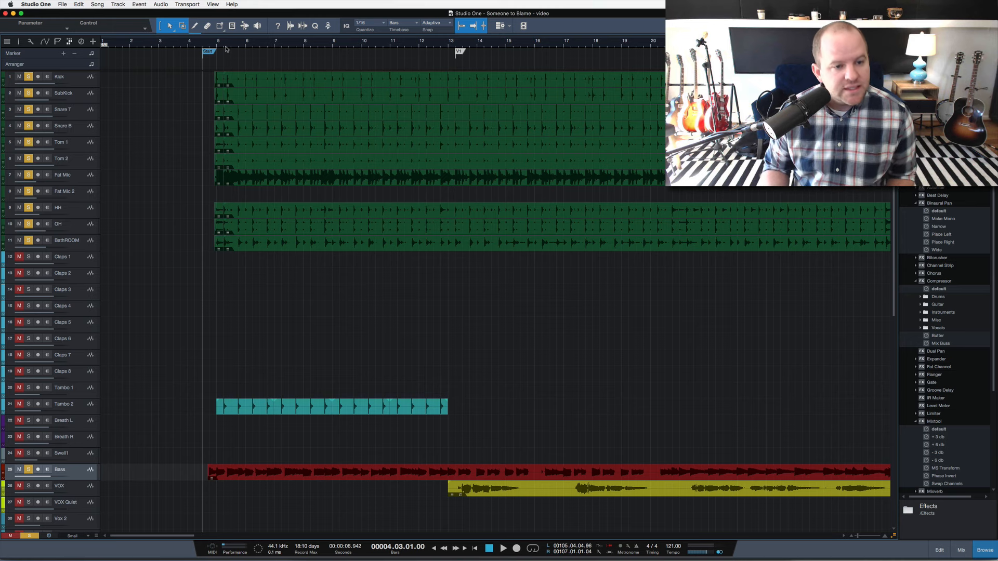
{"action": "key", "text": "space"}
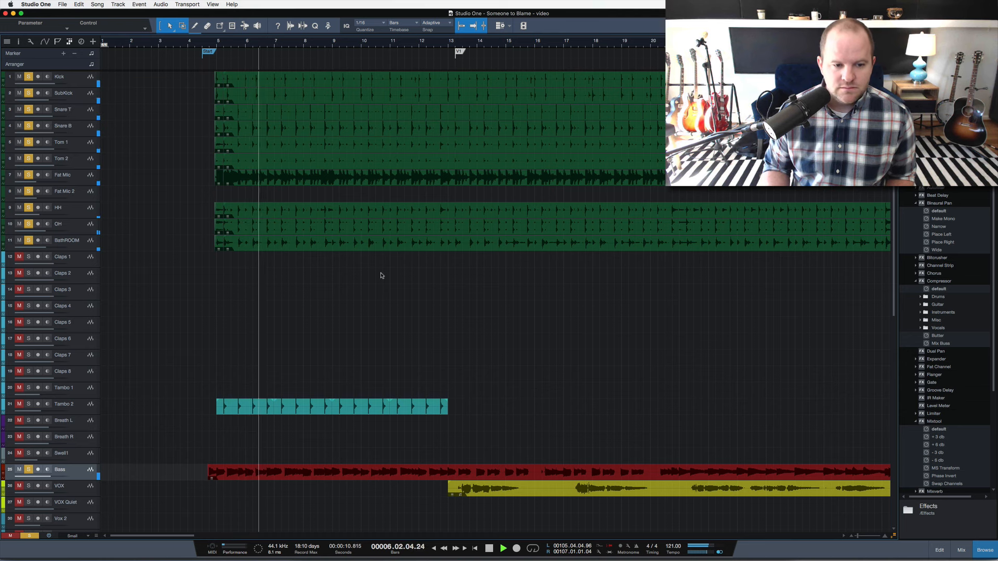
{"action": "scroll", "coordinate": [380, 276], "scroll_direction": "down", "scroll_amount": 2}
{"action": "scroll", "coordinate": [380, 275], "scroll_direction": "down", "scroll_amount": 4}
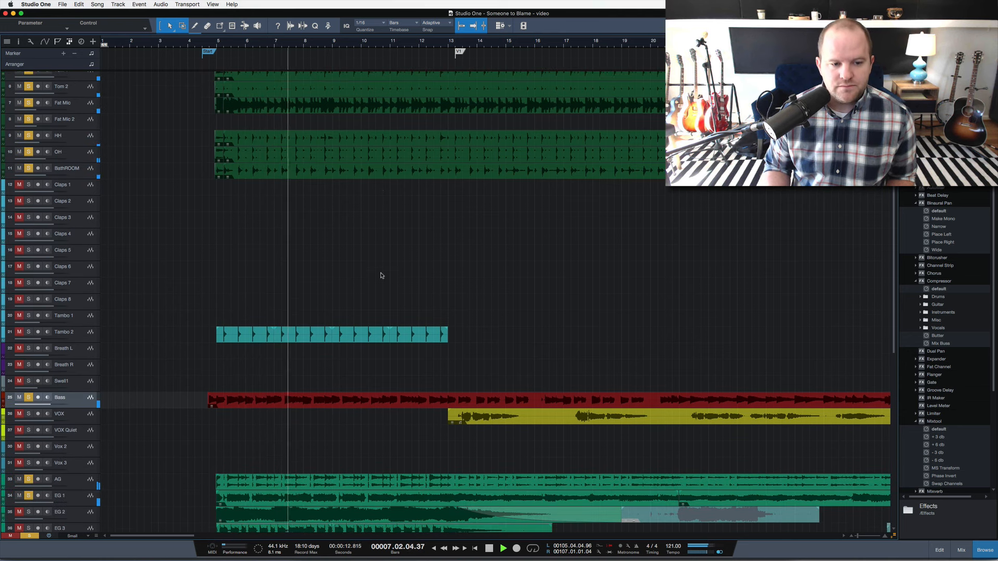
{"action": "scroll", "coordinate": [380, 276], "scroll_direction": "down", "scroll_amount": 7}
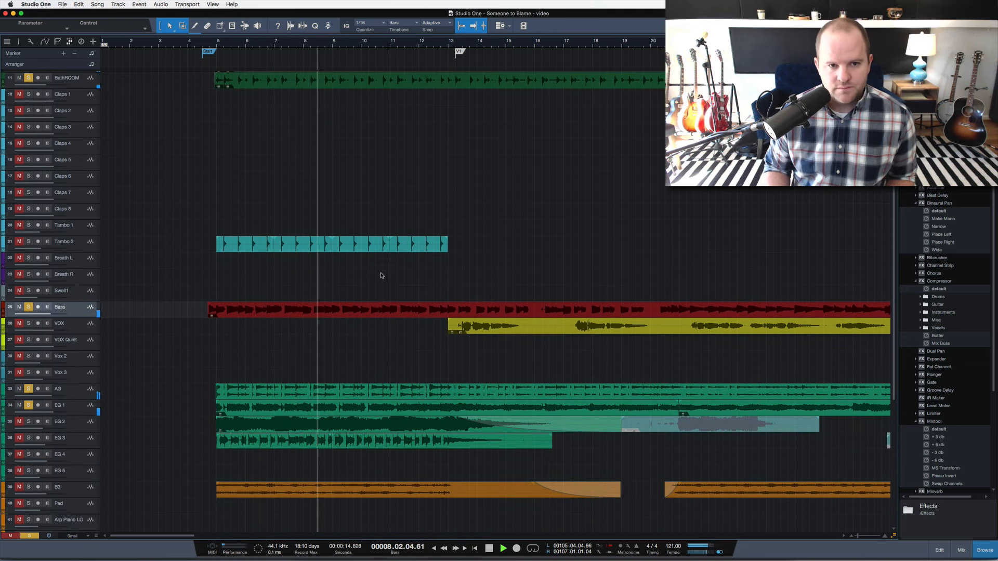
{"action": "key", "text": "space"}
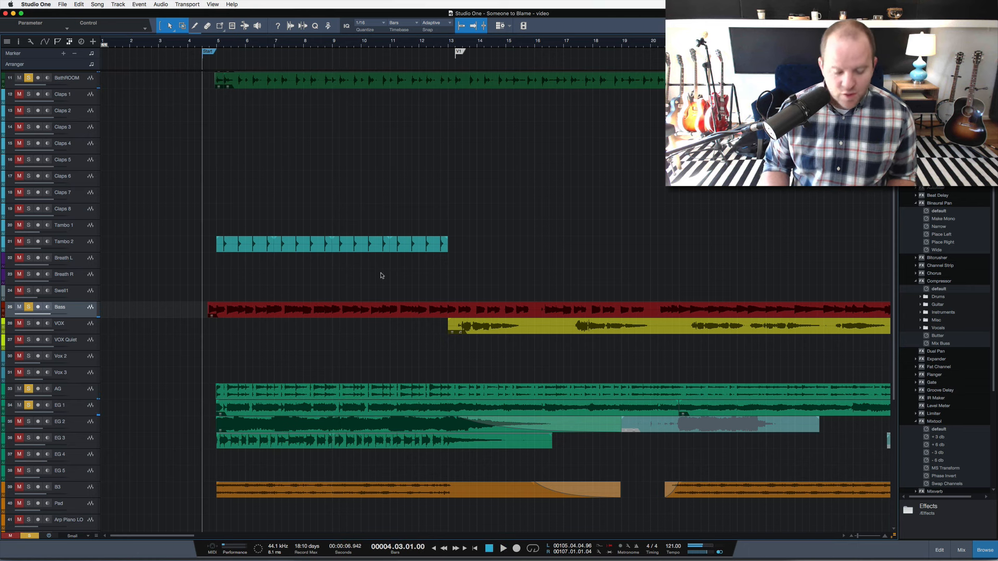
Show the mixing console with the drum channels and open the Pro EQ insert on the Snare B channel.
{"action": "scroll", "coordinate": [283, 227], "scroll_direction": "up", "scroll_amount": 10}
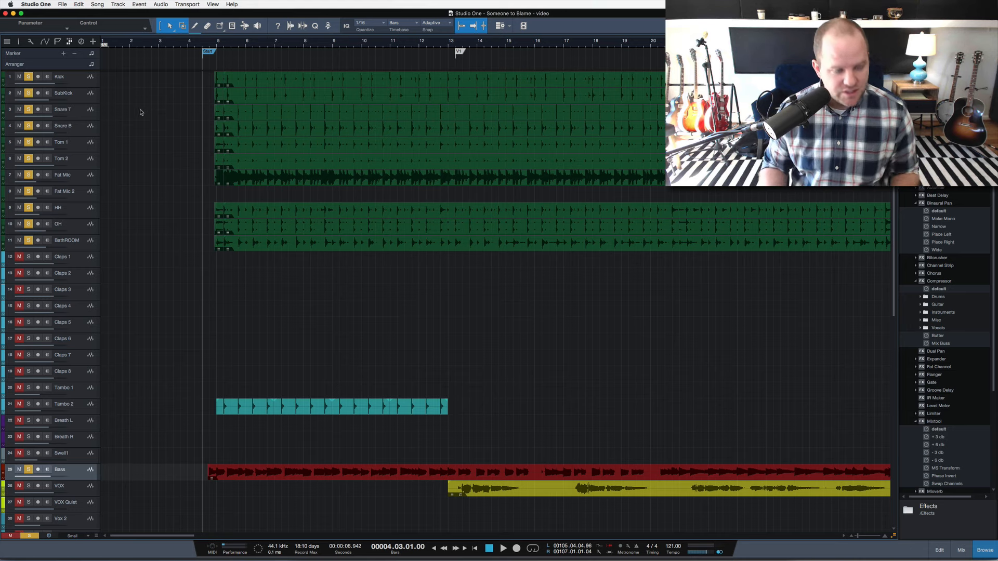
{"action": "key", "text": "F3"}
{"action": "key", "text": "F3"}
{"action": "key", "text": "F3"}
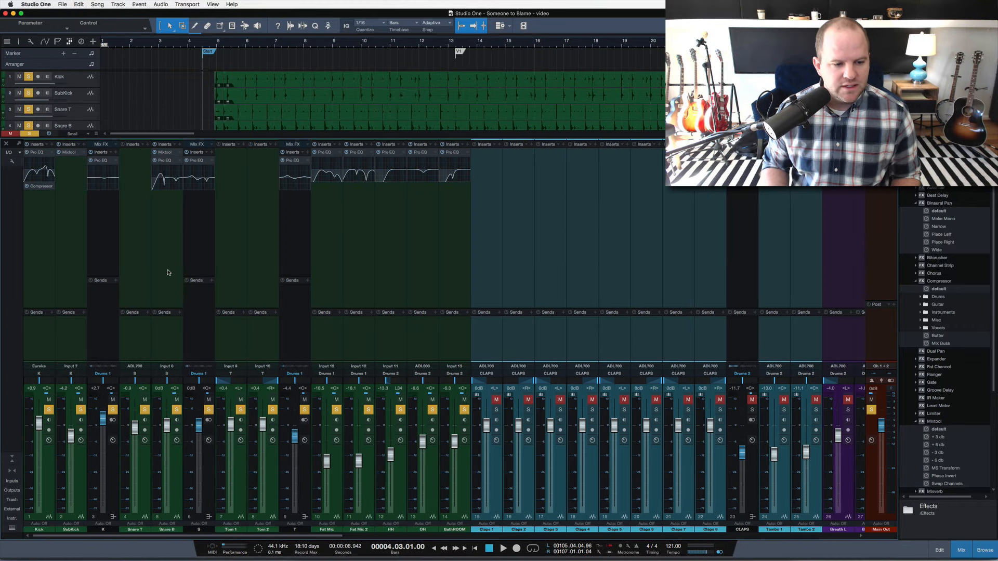
{"action": "left_click", "coordinate": [169, 162]}
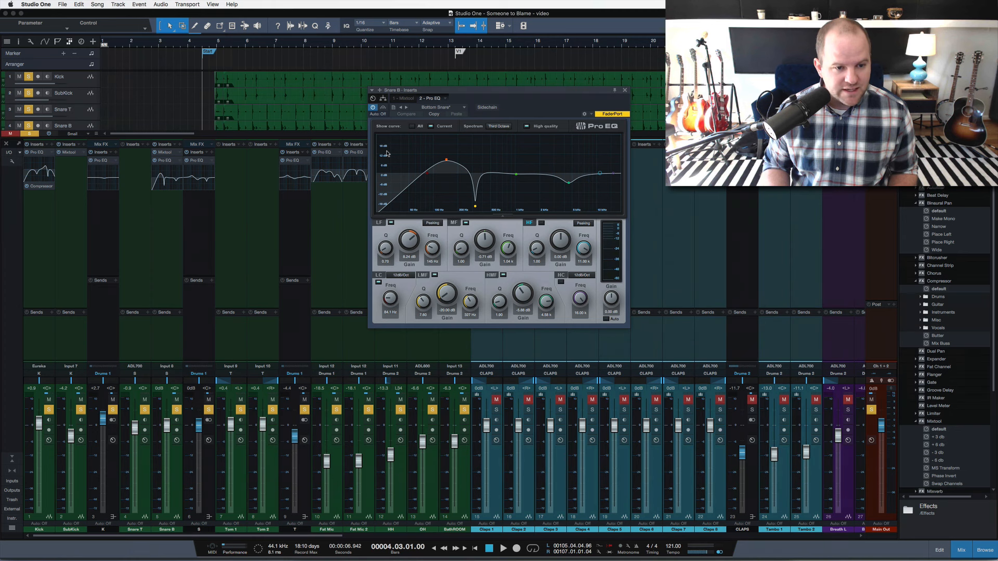
Solo only the Snare B channel and play part of the intro to hear it with its EQ.
{"action": "left_click", "coordinate": [177, 409]}
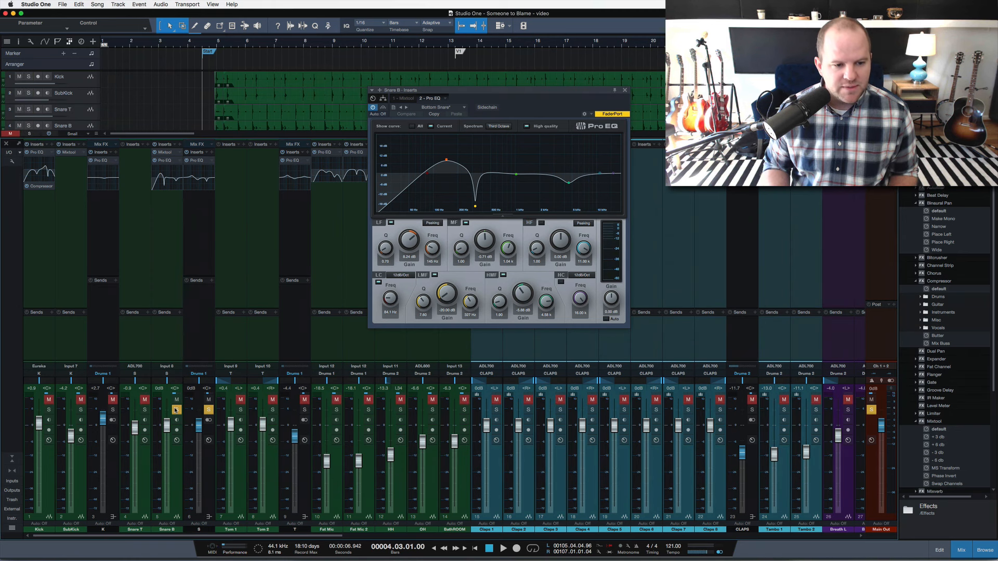
{"action": "key", "text": "space"}
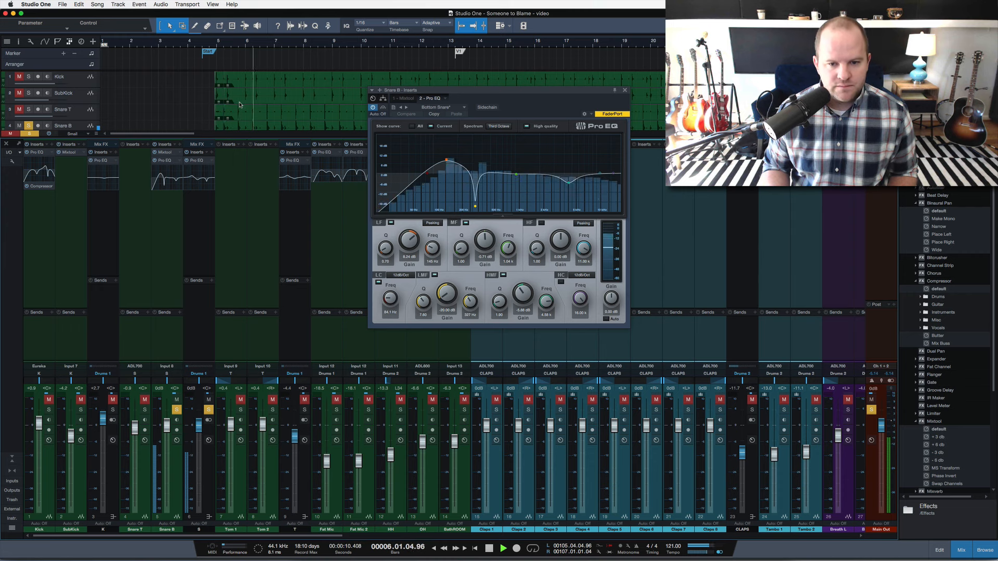
{"action": "key", "text": "space"}
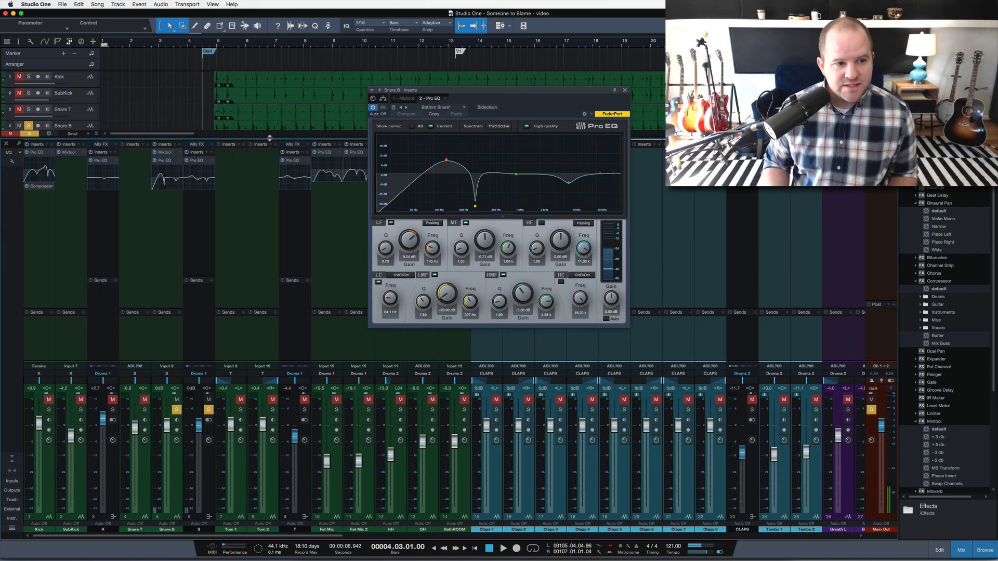
Add the Snare T track to the solo and play both snare tracks from the Start marker.
{"action": "left_click", "coordinate": [29, 109]}
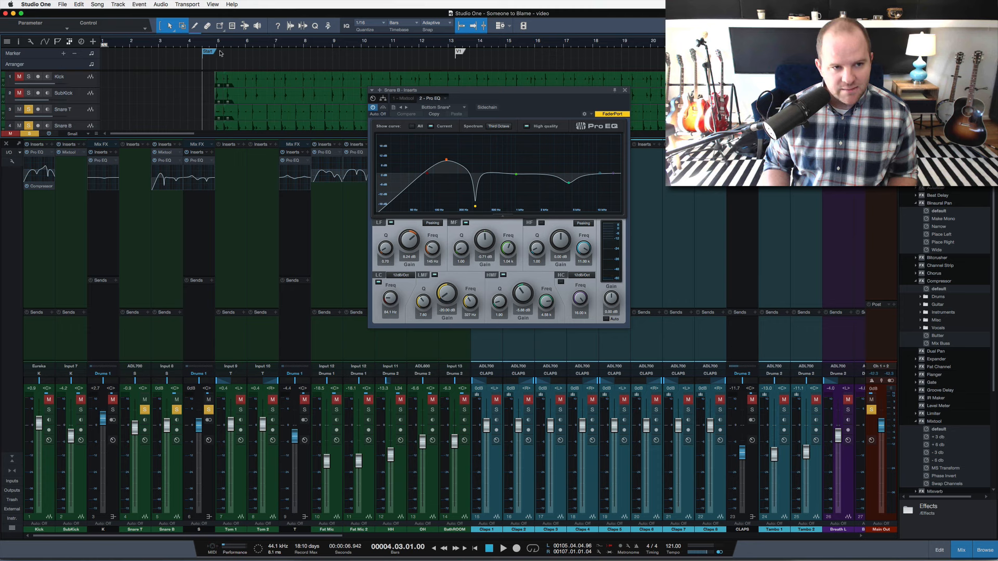
{"action": "left_click", "coordinate": [210, 45]}
{"action": "key", "text": "space"}
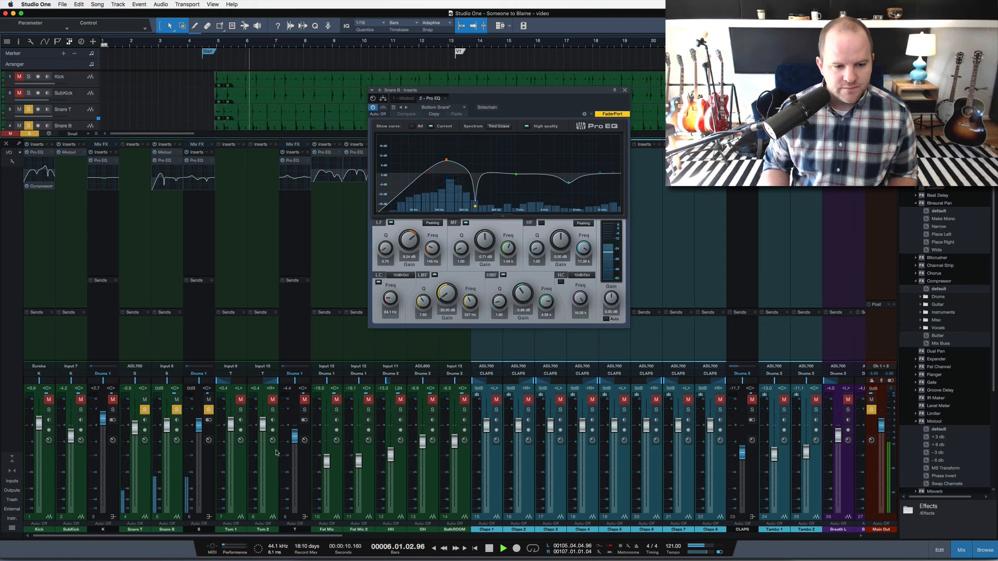
Stop playback, add Fat Mic 2 to the soloed snare channels and play part of the intro with it.
{"action": "key", "text": "space"}
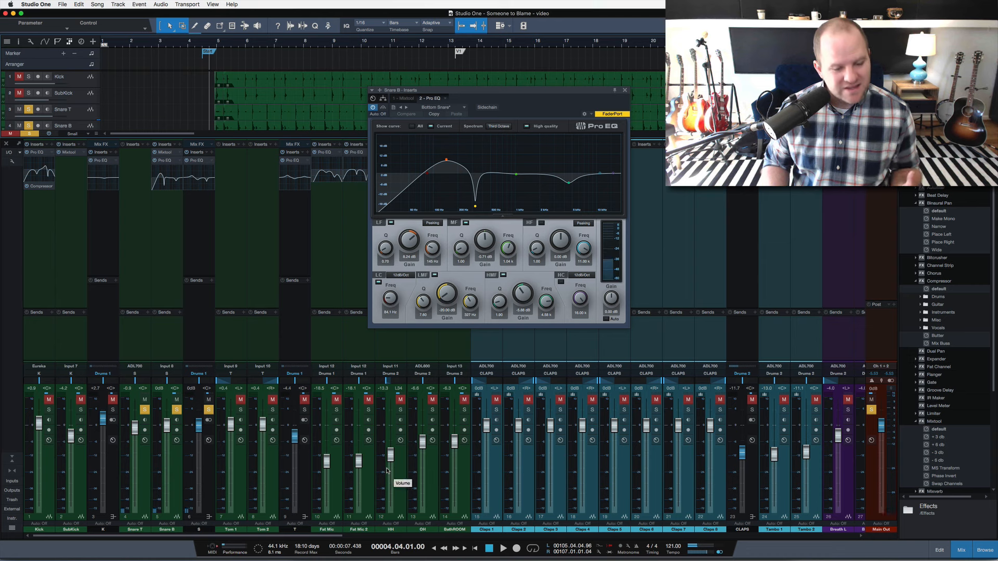
{"action": "left_click", "coordinate": [368, 410]}
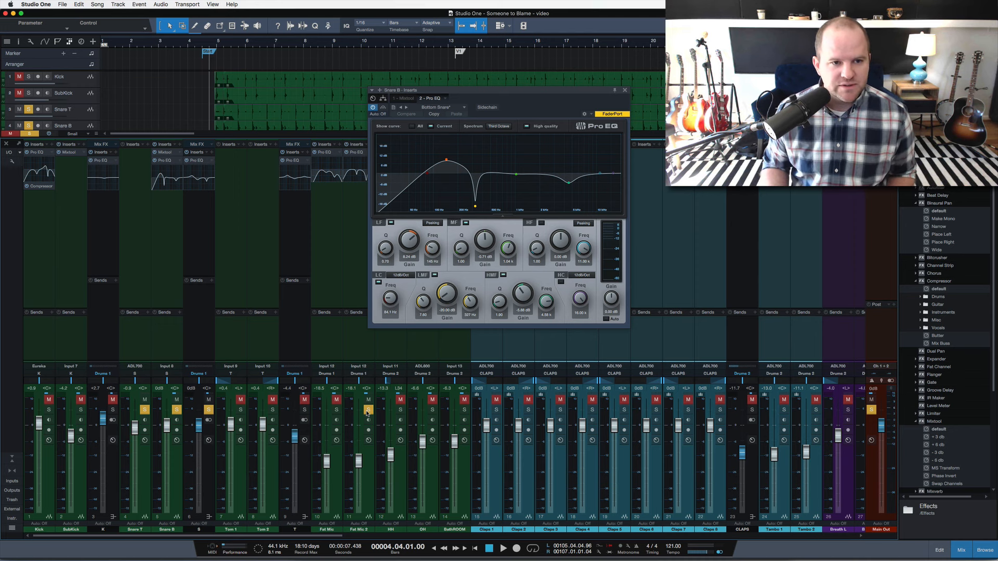
{"action": "key", "text": "space"}
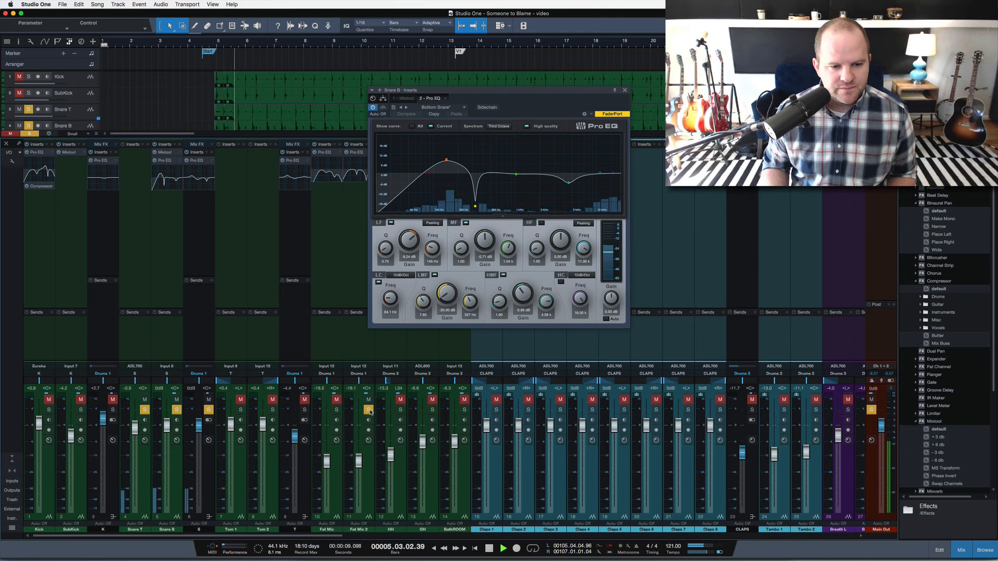
{"action": "key", "text": "space"}
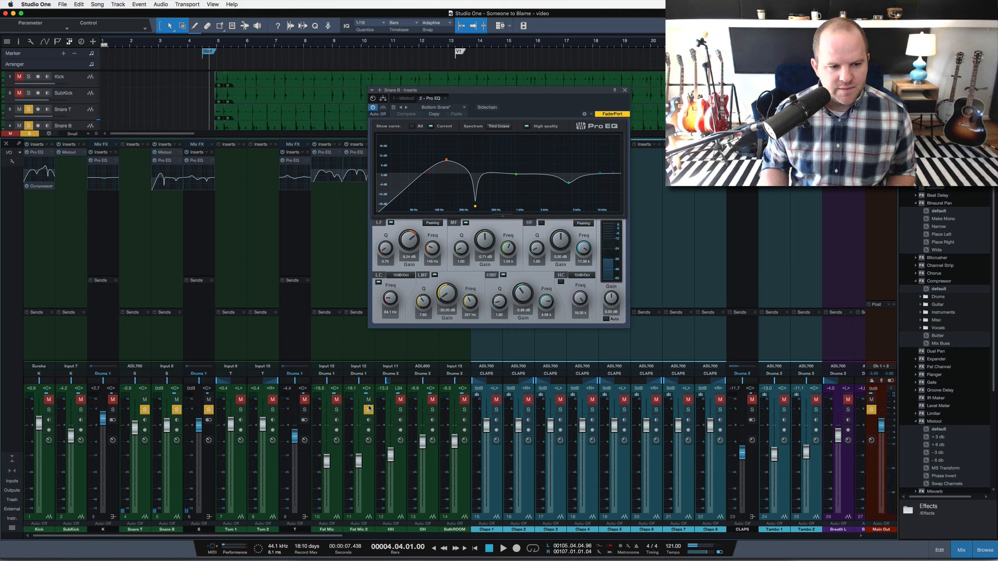
Solo only the Fat Mic 2 channel and play part of the intro from the Start marker.
{"action": "left_click", "coordinate": [369, 409]}
{"action": "key", "text": "shift+s"}
{"action": "left_click", "coordinate": [368, 410]}
{"action": "key", "text": "space"}
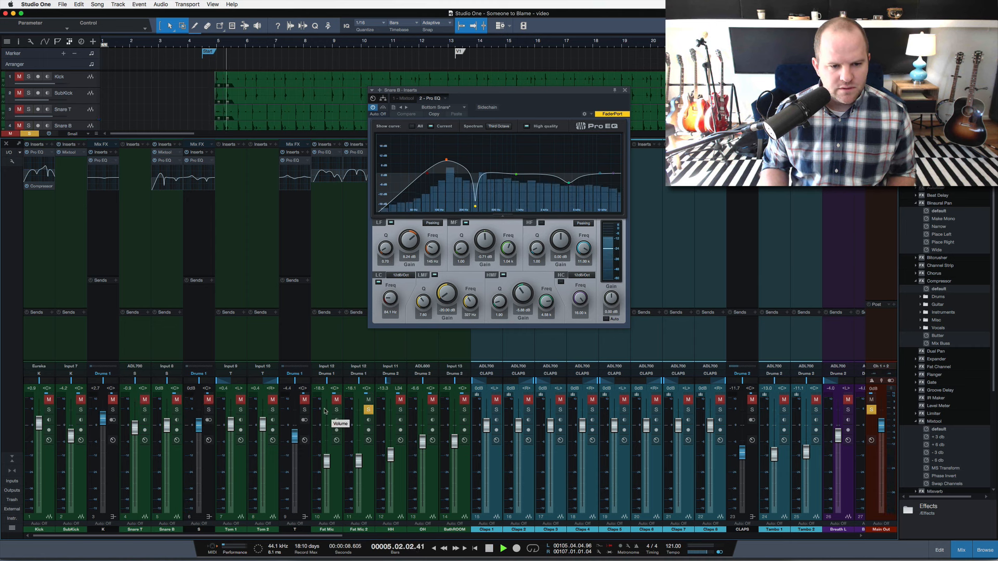
{"action": "key", "text": "space"}
Remove Fat Mic 2 from the solo and solo the Fat Mic, snare bus and OH channels instead.
{"action": "scroll", "coordinate": [293, 119], "scroll_direction": "down", "scroll_amount": 5}
{"action": "left_click", "coordinate": [368, 410]}
{"action": "left_click", "coordinate": [337, 410]}
{"action": "left_click", "coordinate": [209, 410]}
{"action": "left_click", "coordinate": [432, 409]}
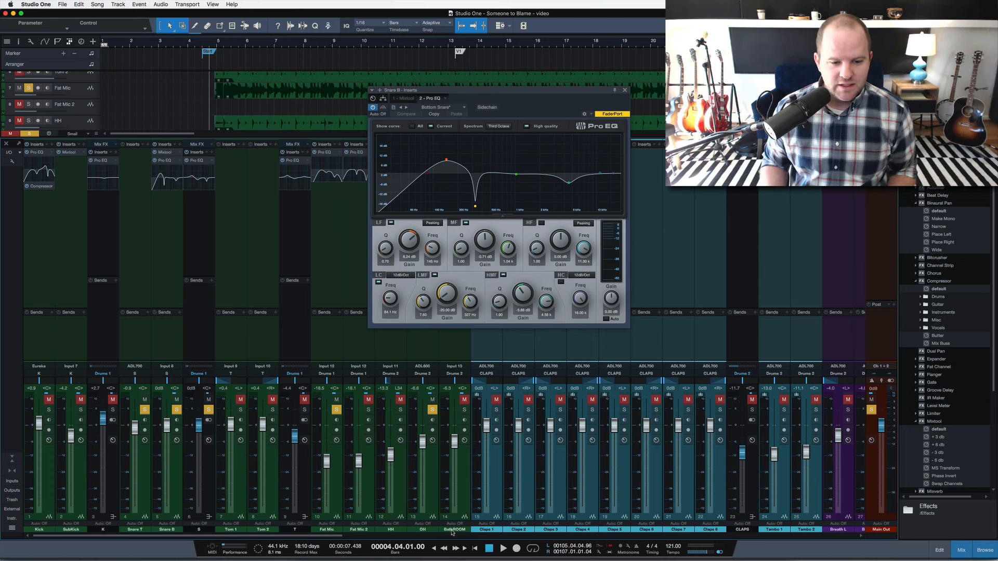
Solo only the BathROOM channel, play part of the intro and clear its solo.
{"action": "left_click", "coordinate": [464, 410], "text": "alt"}
{"action": "key", "text": "space"}
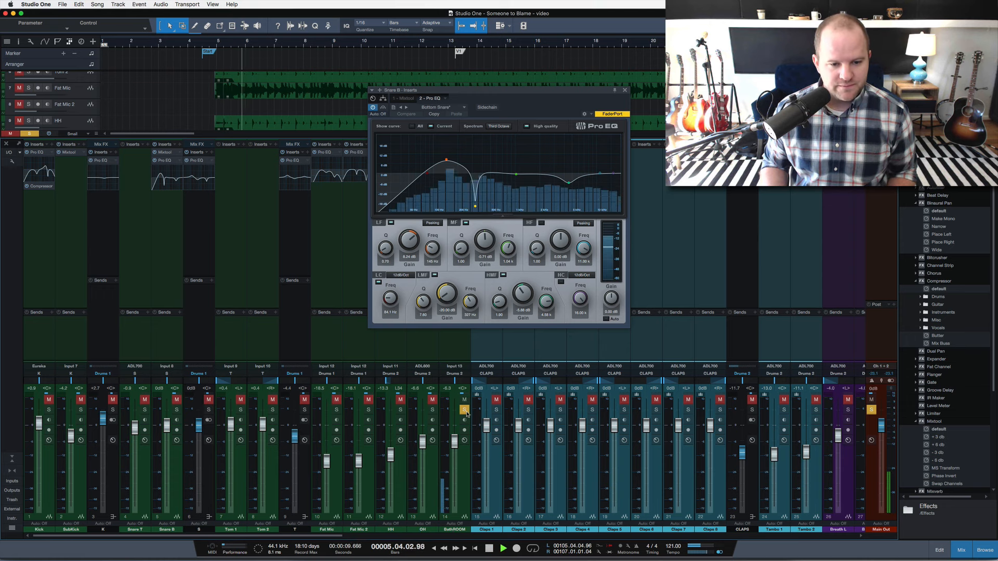
{"action": "key", "text": "space"}
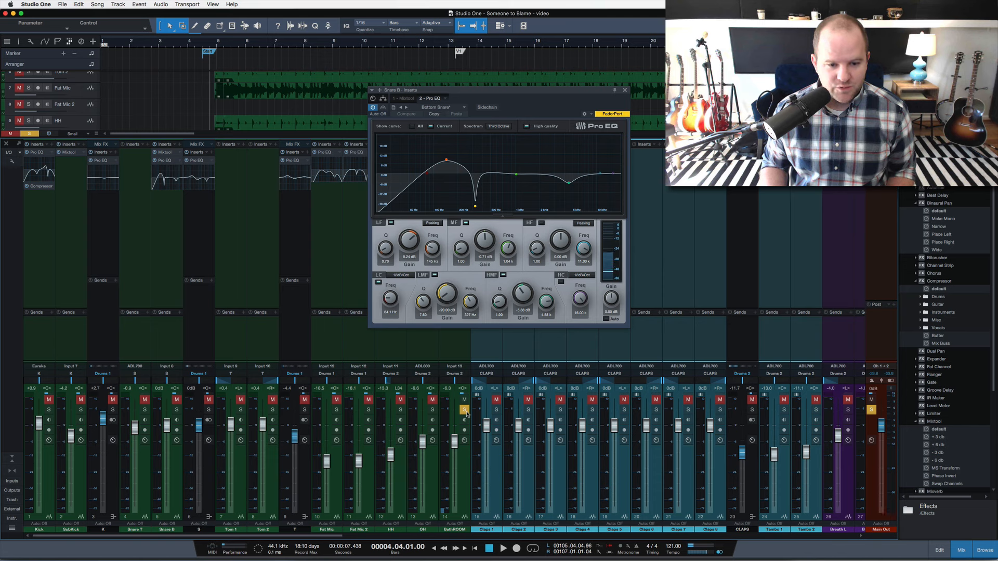
{"action": "left_click", "coordinate": [465, 411]}
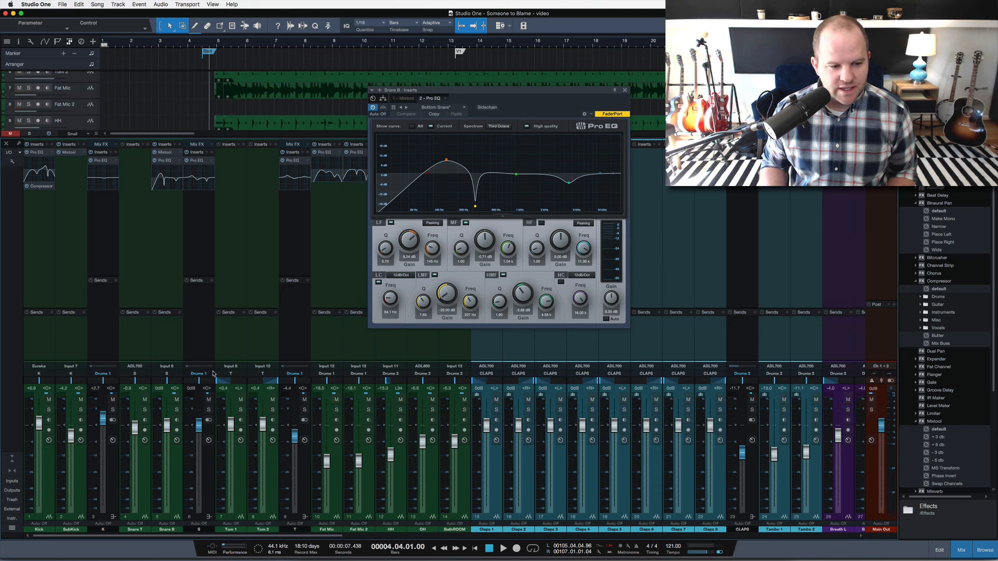
Solo the snare bus together with Fat Mic, OH and BathROOM, leaving HH out, and play part of the intro.
{"action": "left_click", "coordinate": [208, 410]}
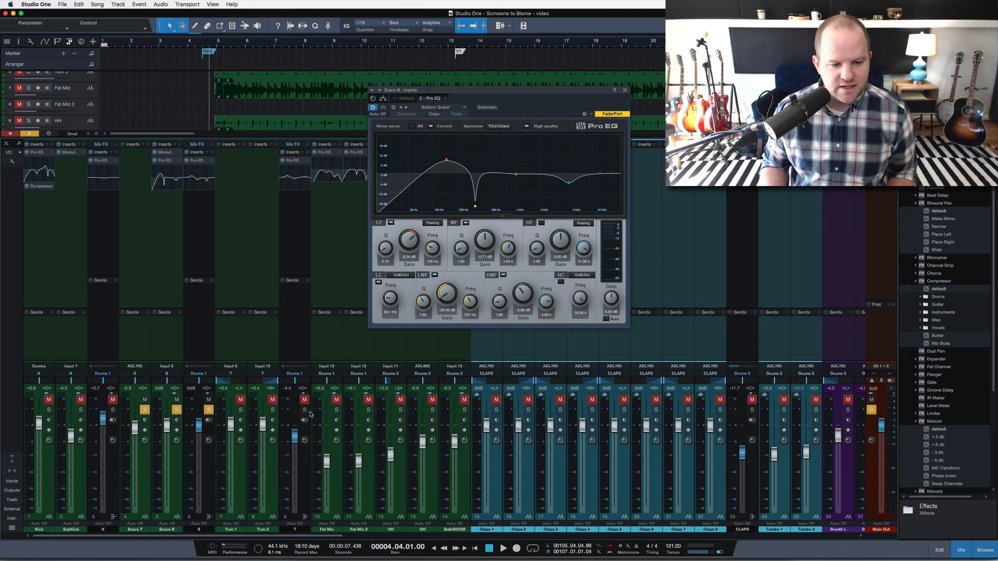
{"action": "left_click", "coordinate": [337, 410]}
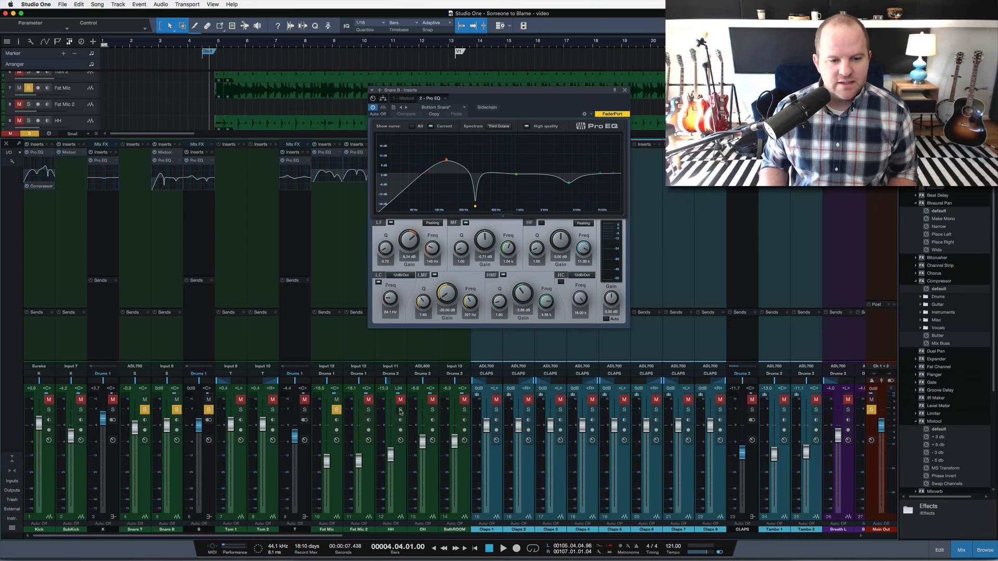
{"action": "left_click", "coordinate": [400, 410]}
{"action": "left_click", "coordinate": [432, 411]}
{"action": "left_click", "coordinate": [464, 410]}
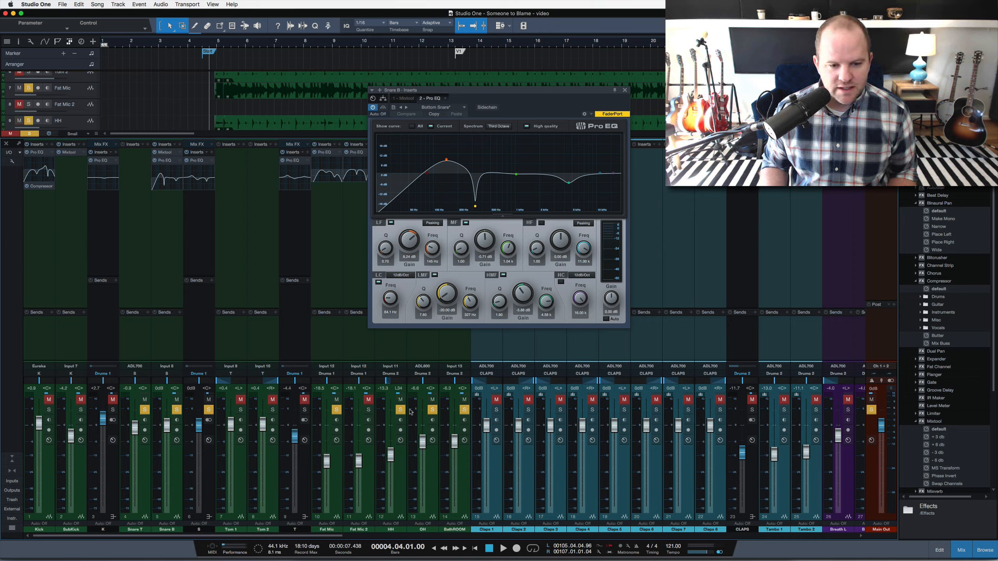
{"action": "left_click", "coordinate": [400, 410]}
{"action": "key", "text": "space"}
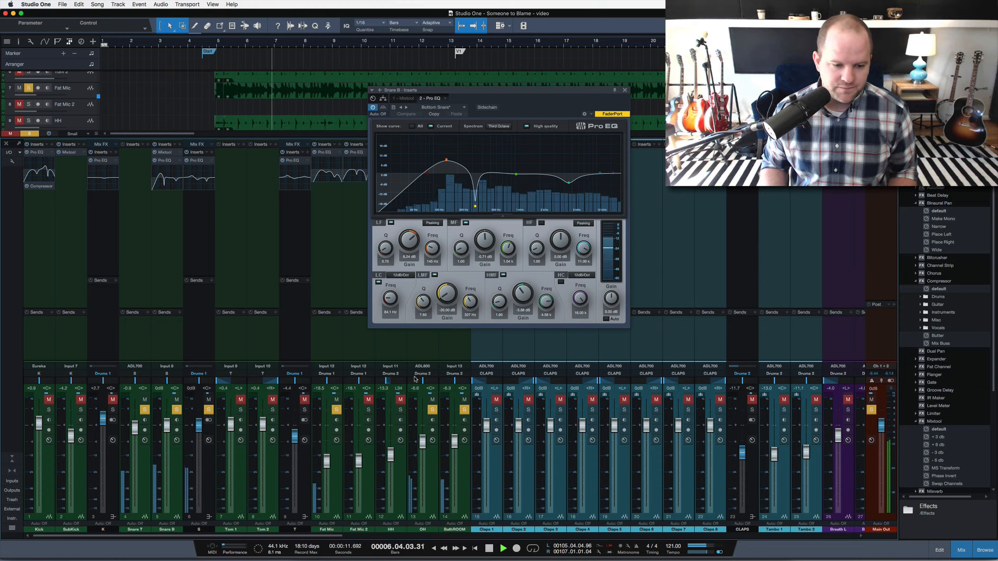
{"action": "key", "text": "space"}
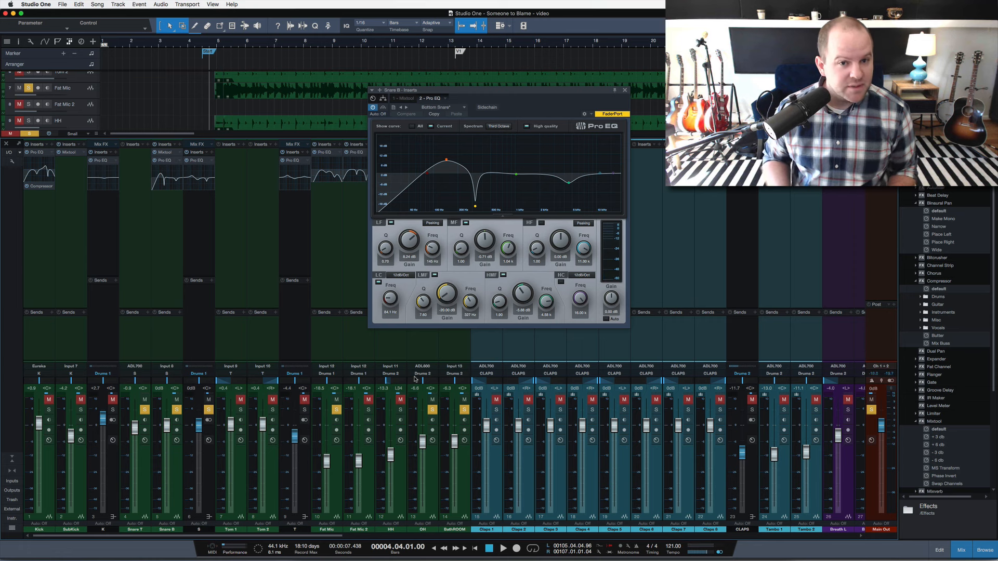
Clear all solos, close the Snare B Pro EQ window and hide the mixing console.
{"action": "key", "text": "shift+s"}
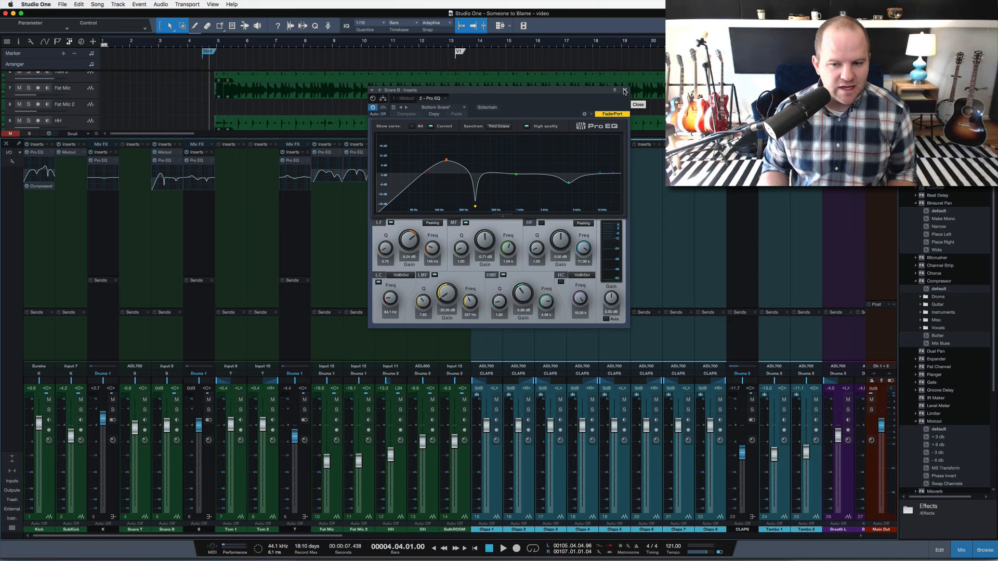
{"action": "left_click", "coordinate": [624, 91]}
{"action": "key", "text": "F3"}
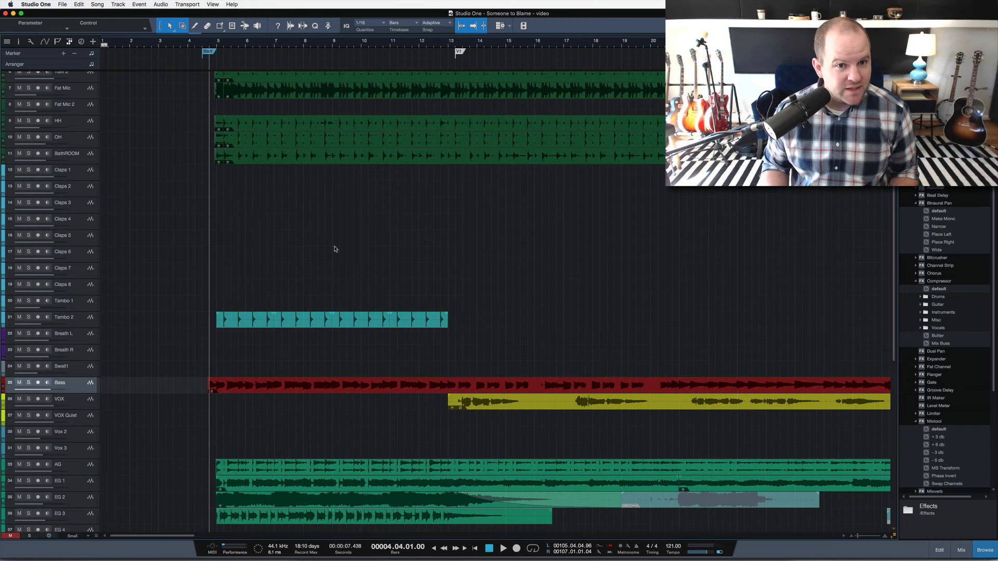
Show the mixing console again and examine the channels from the bass and vocals through to the buses and reverb returns.
{"action": "key", "text": "F3"}
{"action": "scroll", "coordinate": [566, 342], "scroll_direction": "right", "scroll_amount": 10}
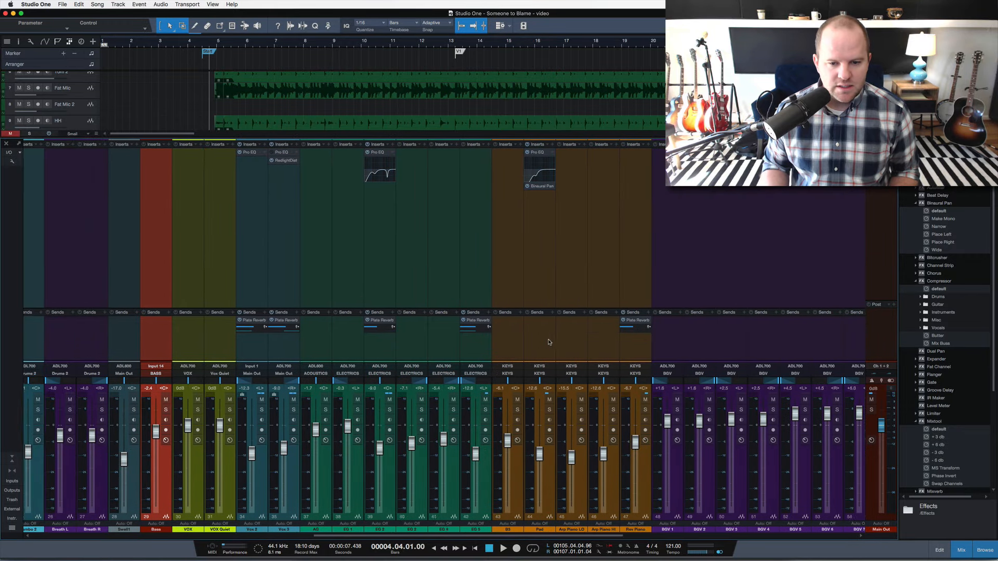
{"action": "scroll", "coordinate": [577, 345], "scroll_direction": "right", "scroll_amount": 10}
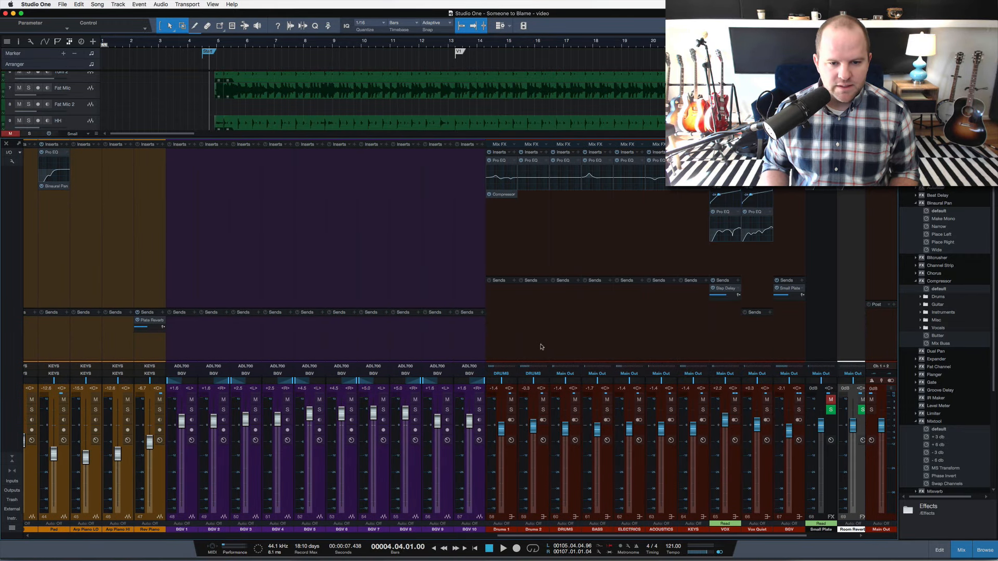
{"action": "left_click", "coordinate": [472, 345]}
{"action": "scroll", "coordinate": [472, 345], "scroll_direction": "left", "scroll_amount": 10}
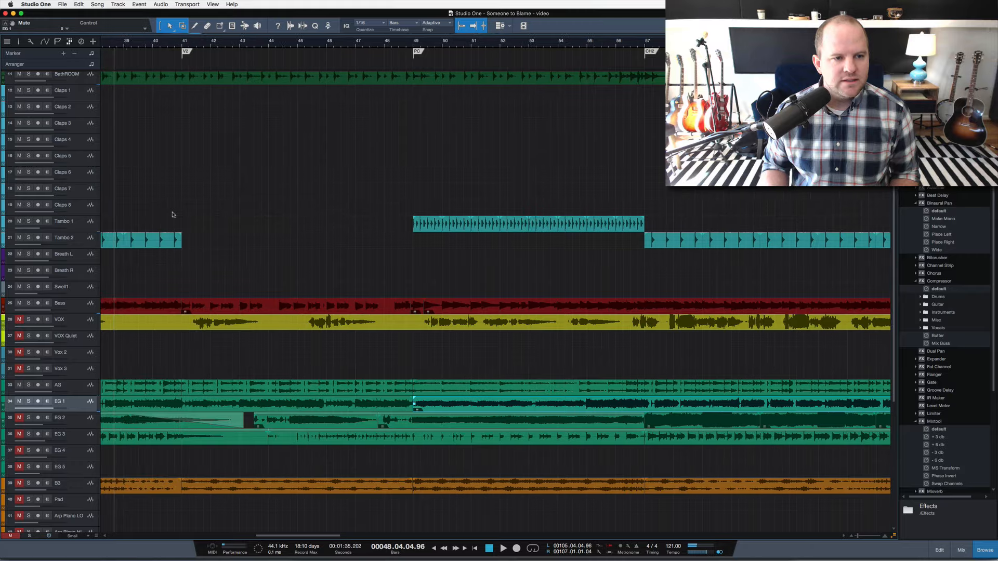
Move the playhead back marker by marker to the Start marker in the arrangement.
{"action": "scroll", "coordinate": [174, 215], "scroll_direction": "left", "scroll_amount": 2}
{"action": "key", "text": "shift+b"}
{"action": "key", "text": "shift+b"}
{"action": "key", "text": "shift+b"}
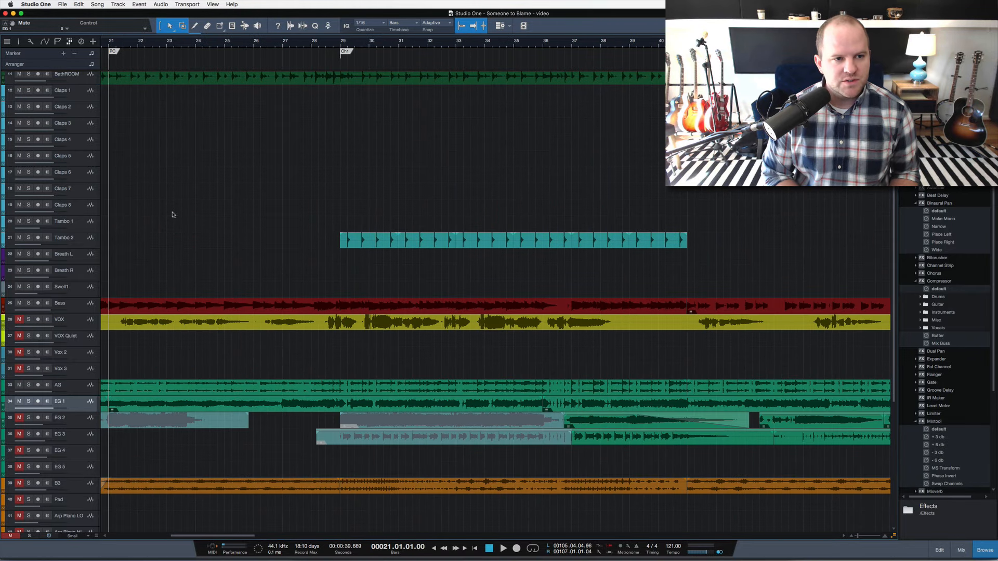
{"action": "key", "text": "shift+b"}
{"action": "key", "text": "shift+b"}
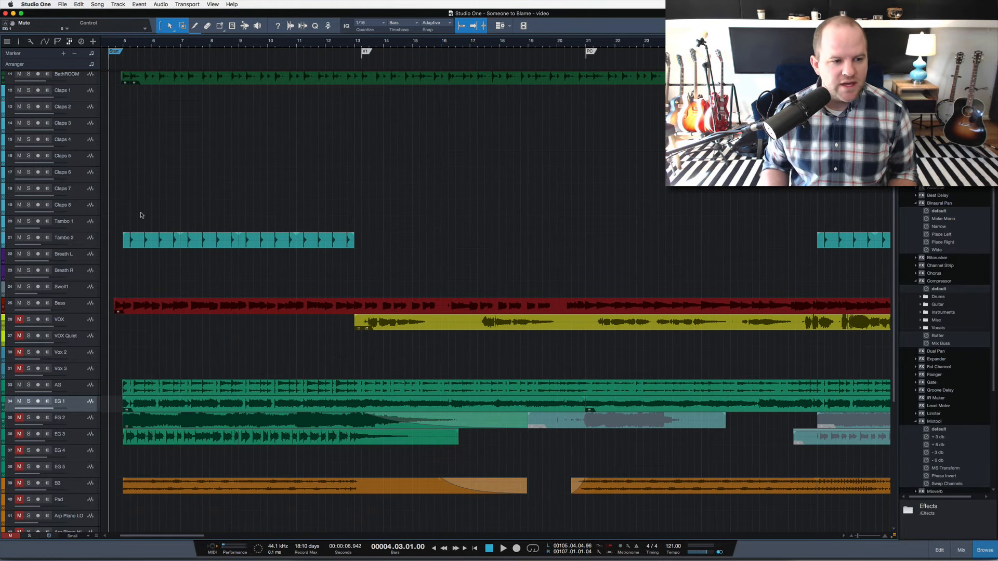
Dissolve the track group holding the Claps and Tambo tracks and select only the Tambo 2 track.
{"action": "left_click", "coordinate": [86, 241]}
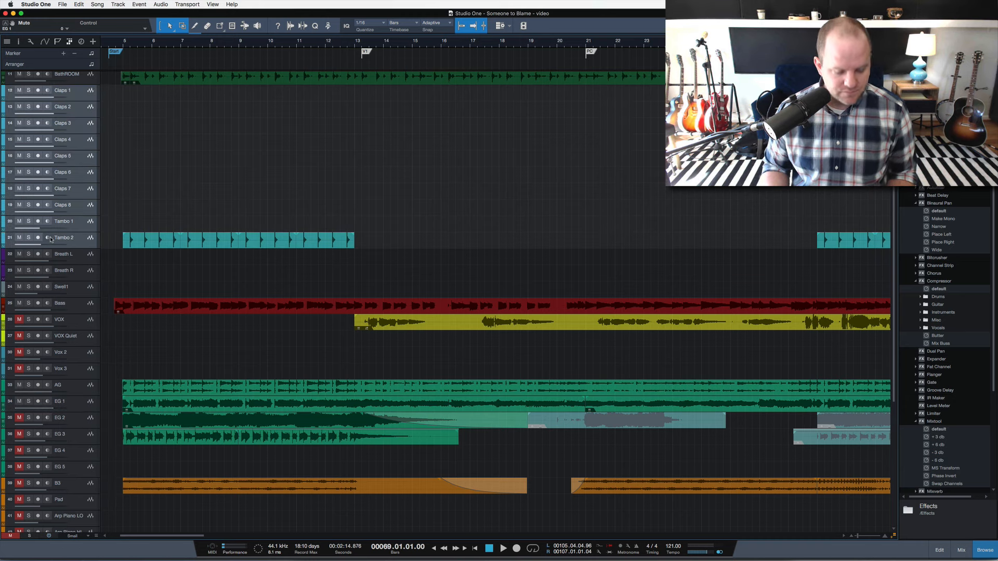
{"action": "key", "text": "super+shift+g"}
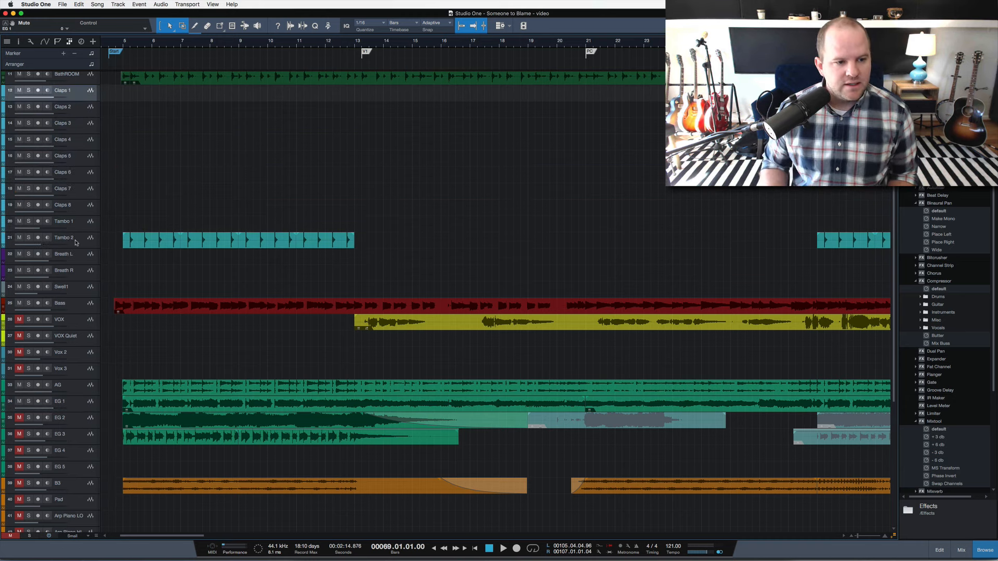
{"action": "left_click", "coordinate": [76, 243]}
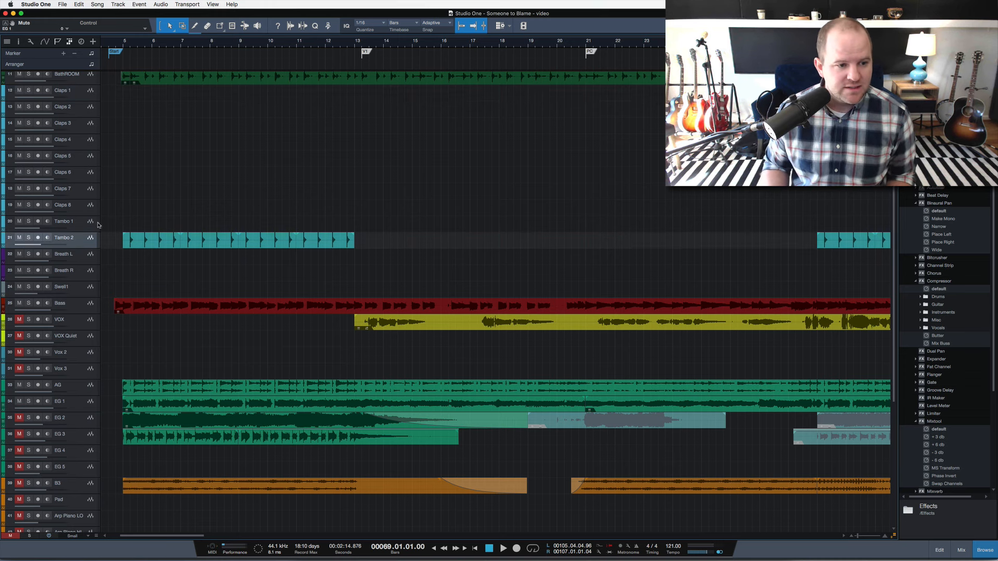
Place the playhead at bar 5, play the intro with no tracks soloed and stop playback.
{"action": "left_click", "coordinate": [120, 46]}
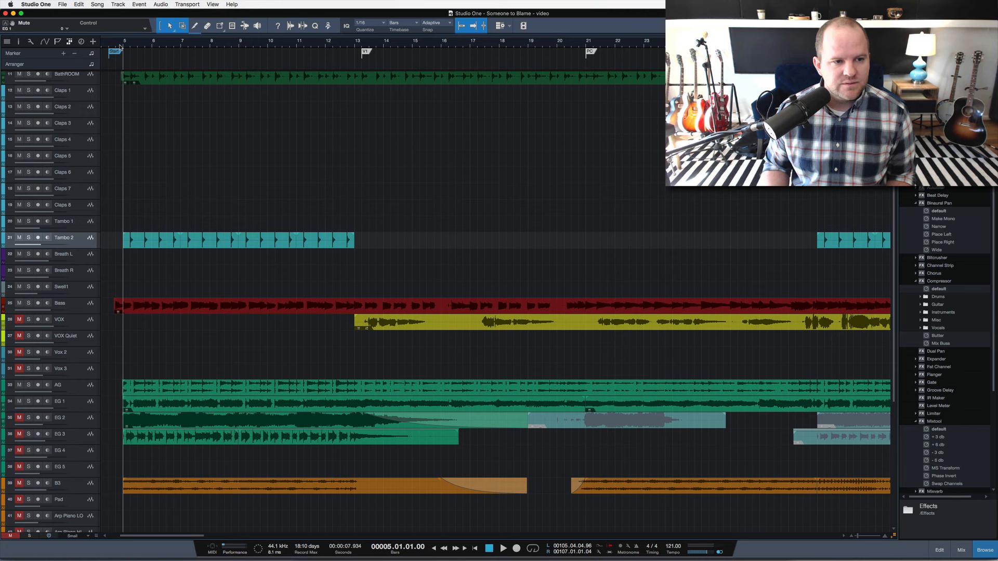
{"action": "key", "text": "space"}
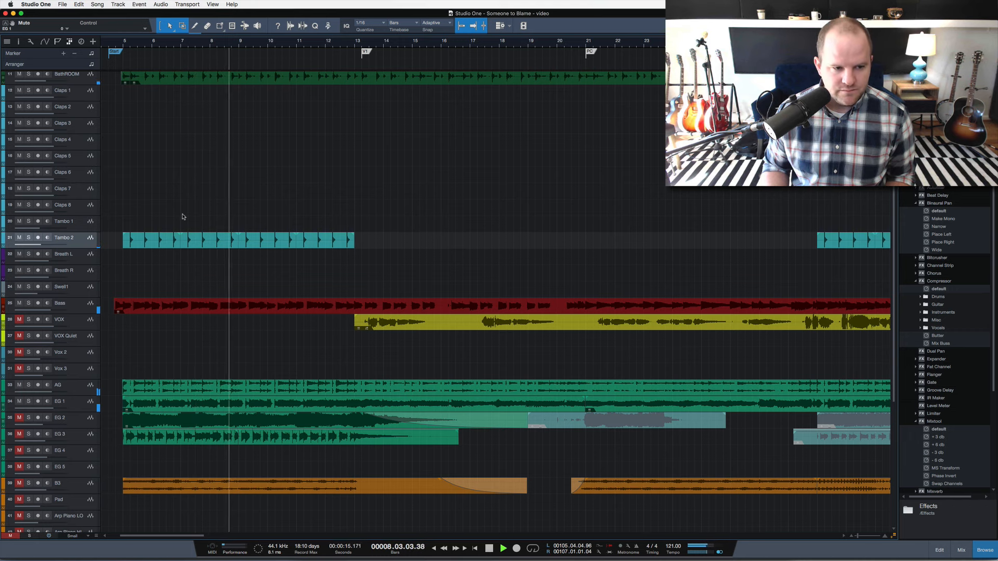
{"action": "key", "text": "space"}
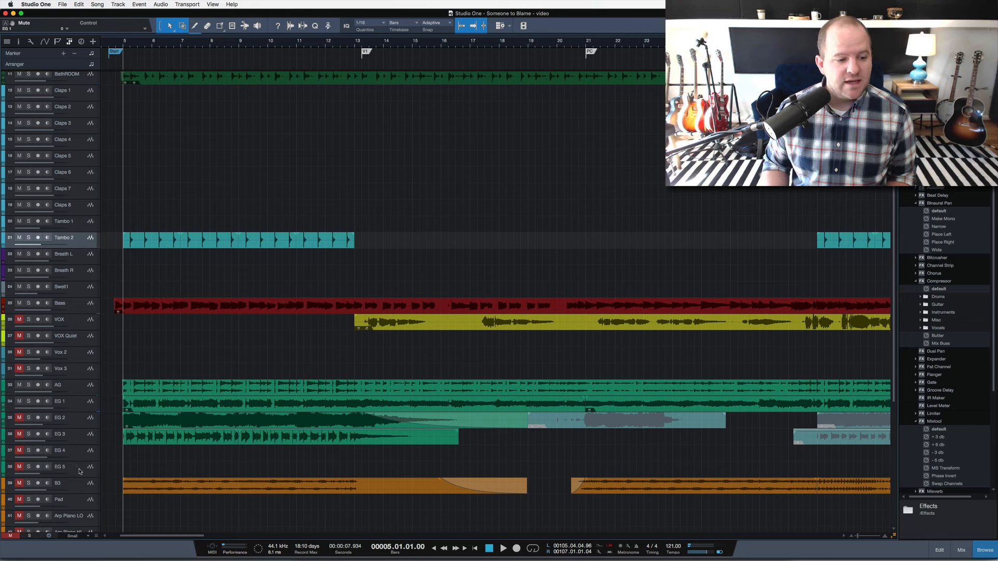
Solo the B3 organ track and play it from bar 5.
{"action": "left_click", "coordinate": [28, 483]}
{"action": "key", "text": "space"}
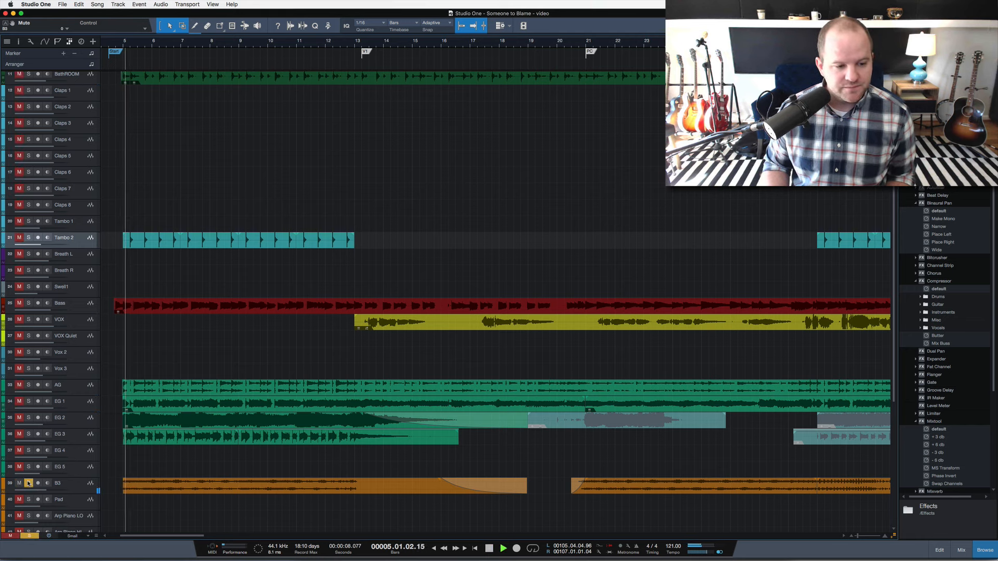
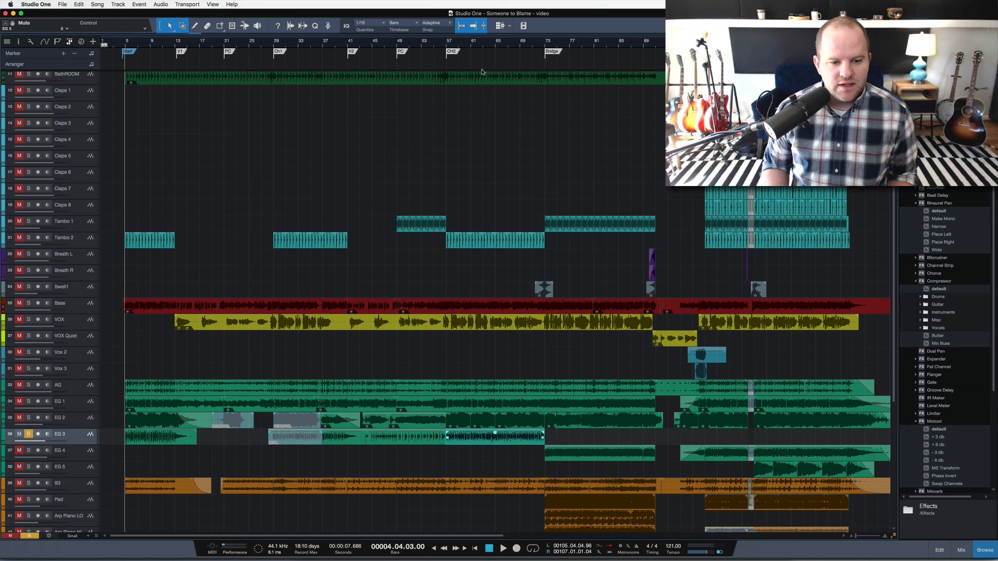
Play the soloed EG 3 track from the CH2 marker and from bar 100 with EG 4 soloed too.
{"action": "left_click", "coordinate": [446, 47]}
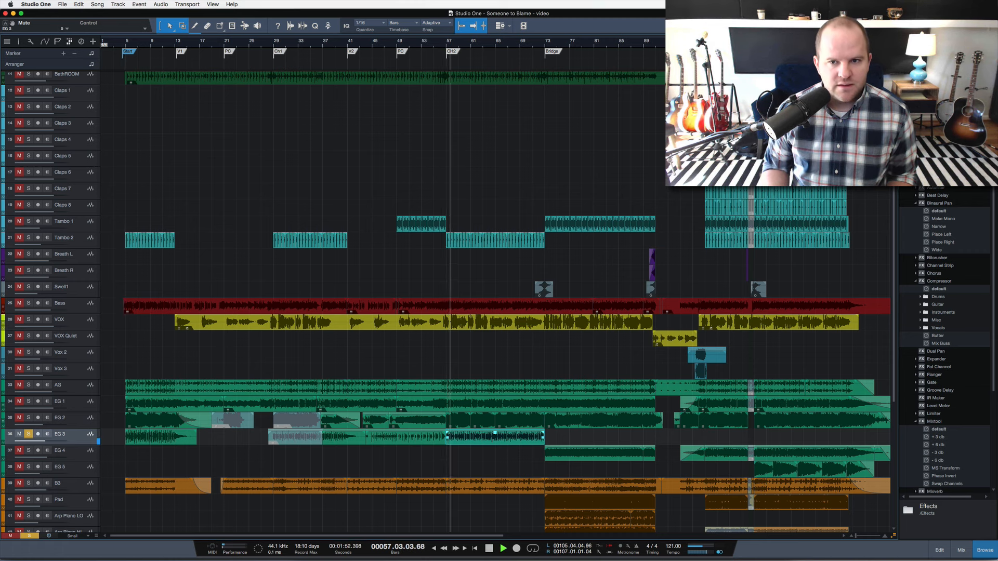
{"action": "key", "text": "space"}
{"action": "left_click", "coordinate": [712, 44]}
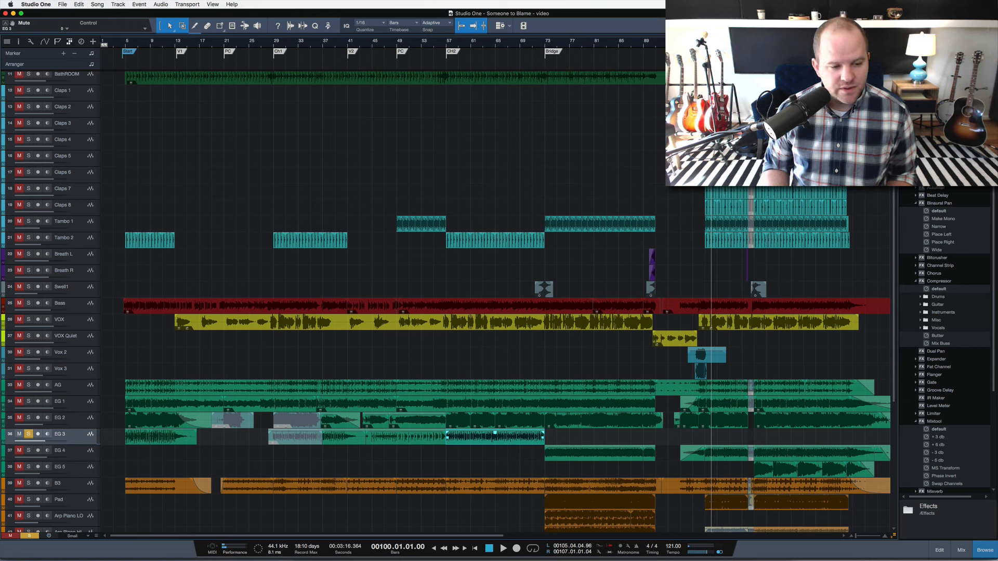
{"action": "left_click", "coordinate": [29, 451]}
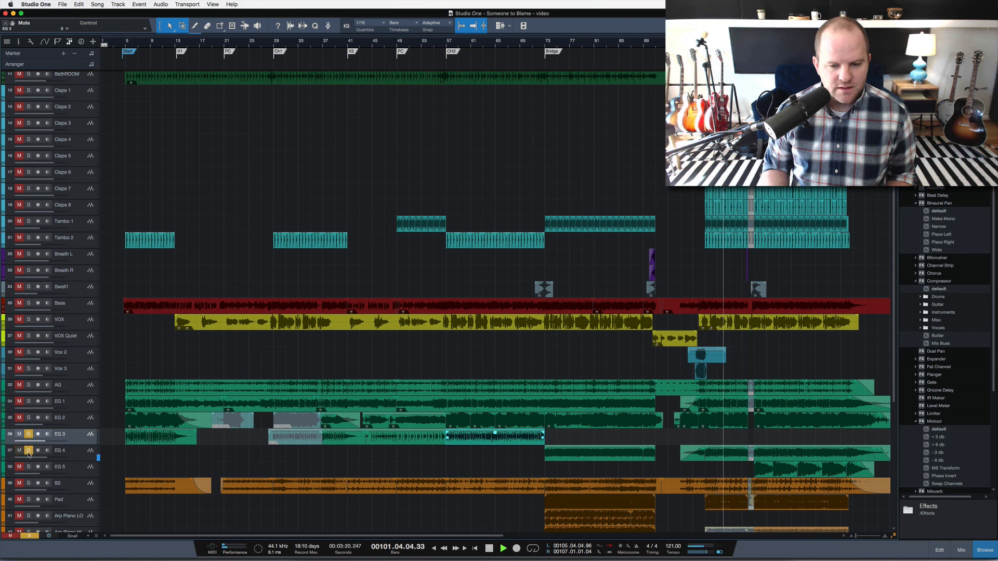
{"action": "key", "text": "space"}
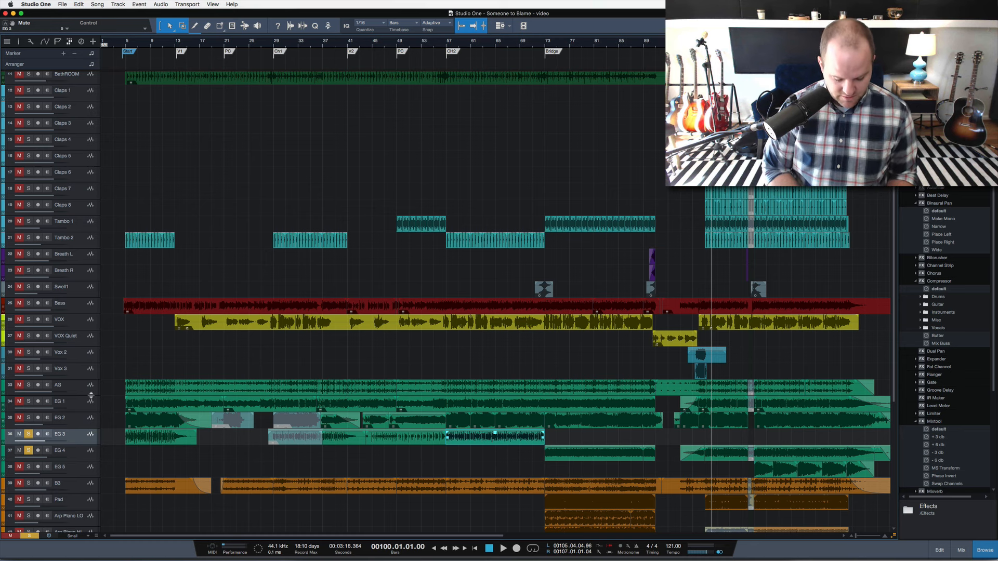
Solo the Bass, AG and EG 1 tracks alongside EG 3 and EG 4, and play them from just before bar 5.
{"action": "key", "text": "Home"}
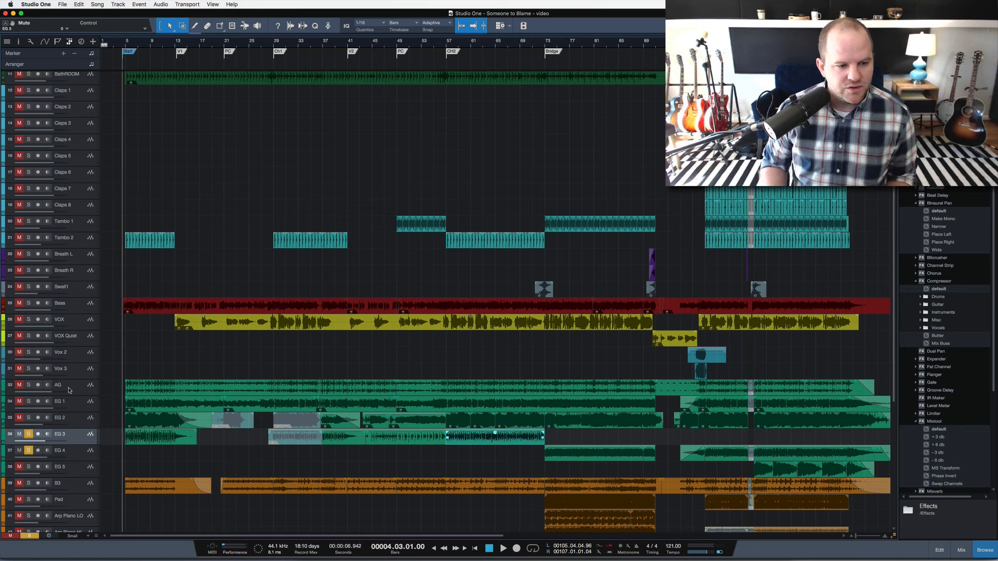
{"action": "left_click", "coordinate": [68, 390]}
{"action": "left_click", "coordinate": [78, 405], "text": "shift"}
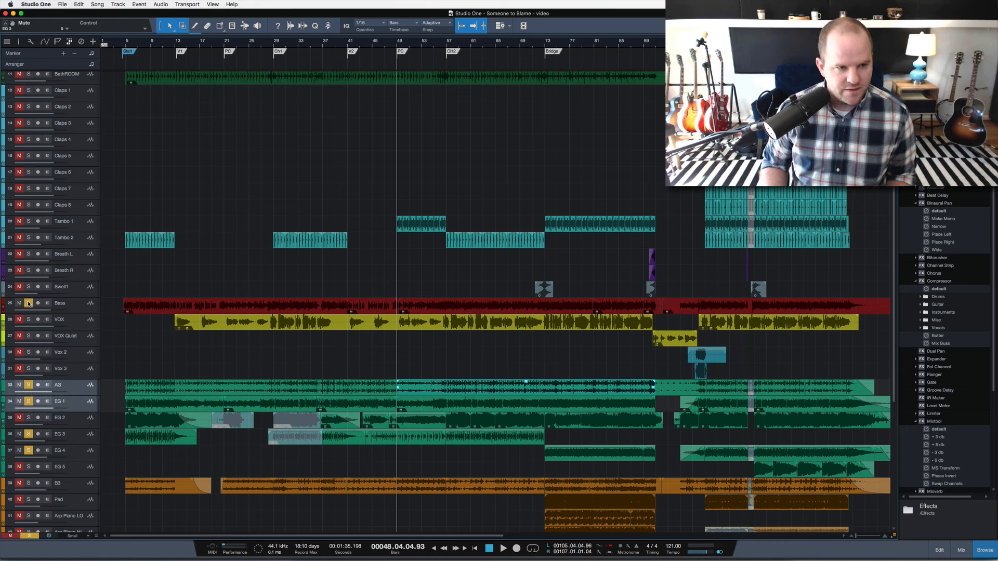
{"action": "left_click", "coordinate": [123, 45]}
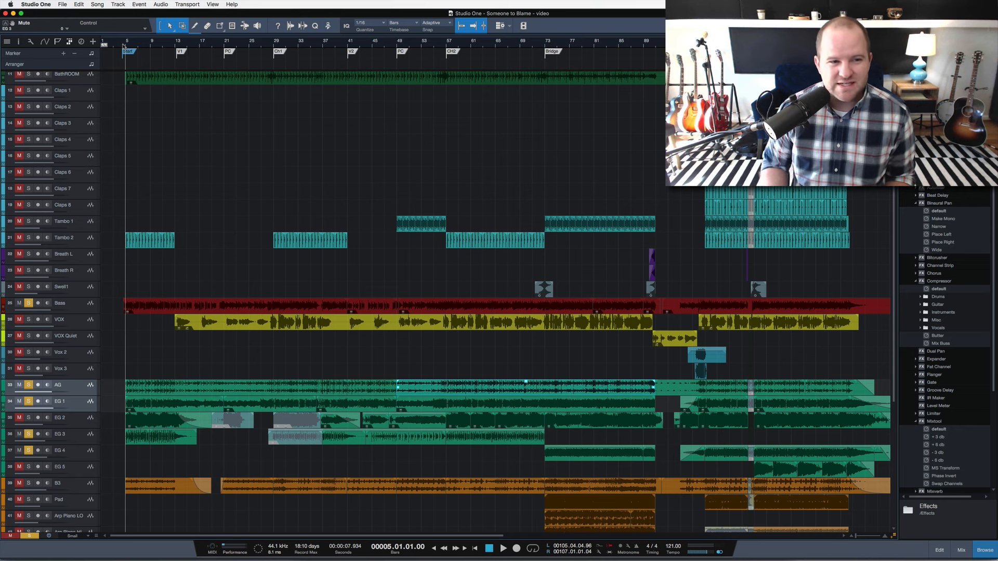
{"action": "left_click_drag", "start_coordinate": [123, 45], "coordinate": [122, 66]}
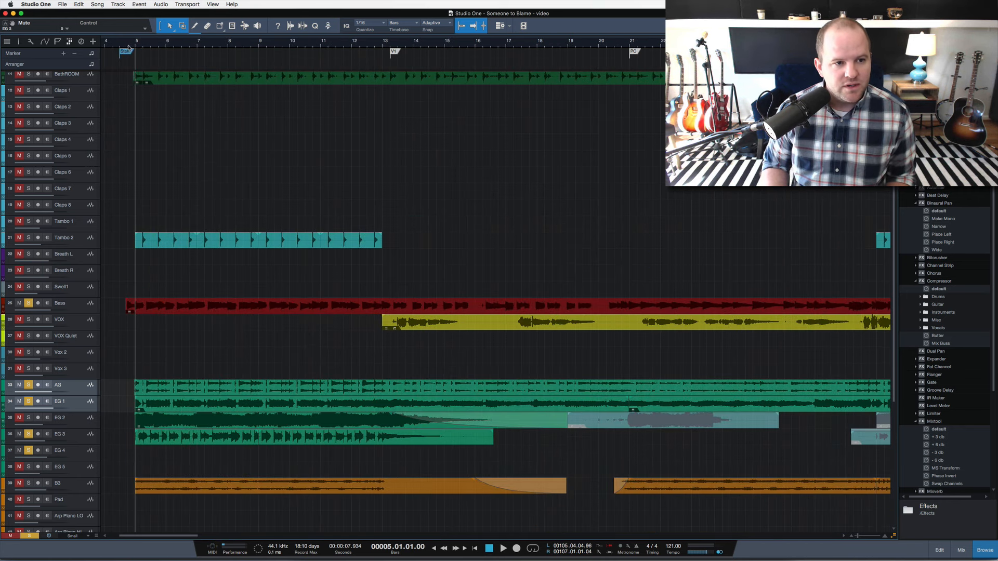
{"action": "left_click", "coordinate": [129, 46]}
{"action": "key", "text": "space"}
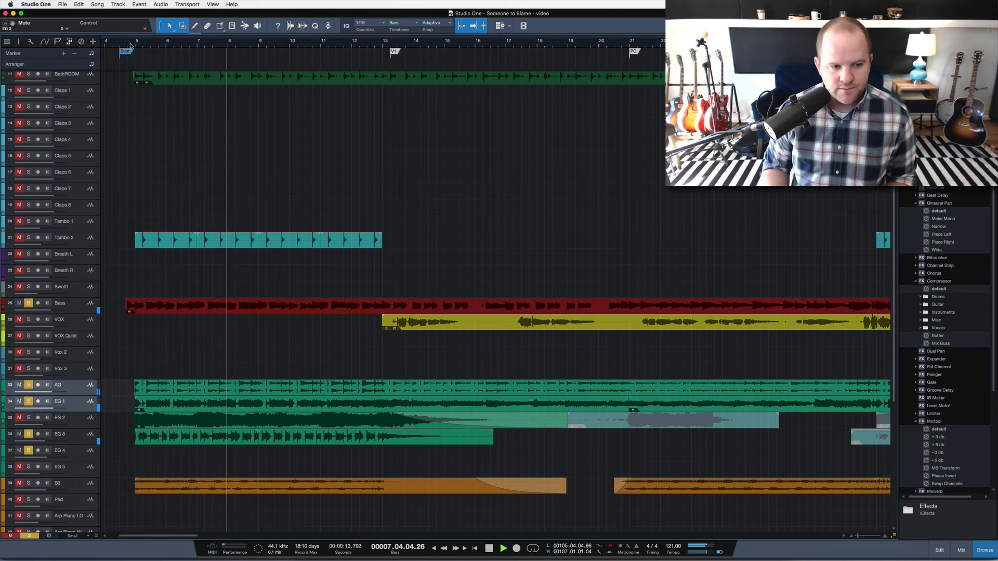
{"action": "key", "text": "space"}
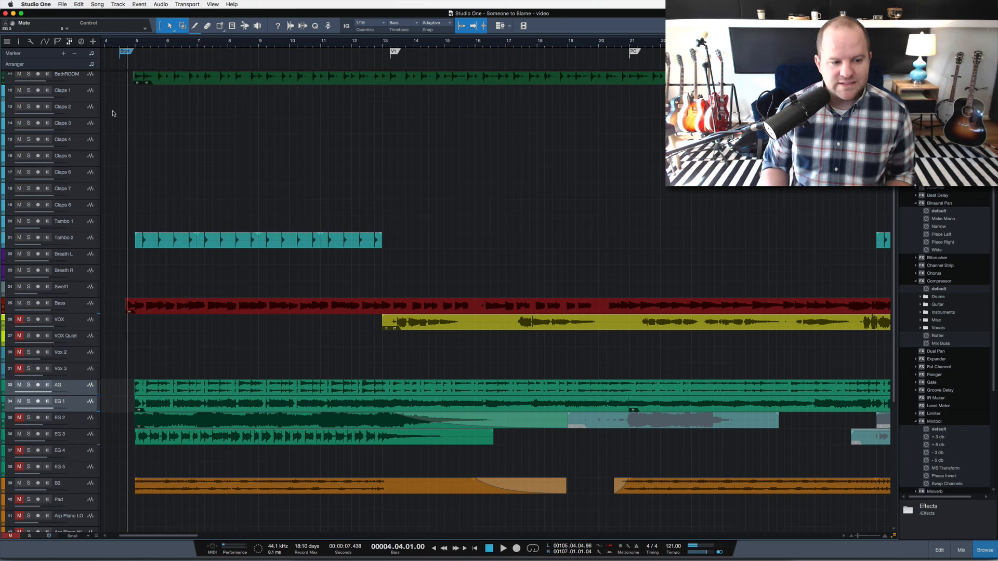
Solo only the EG 2 track, play it from just before bar 5 and stop playback.
{"action": "left_click", "coordinate": [79, 426]}
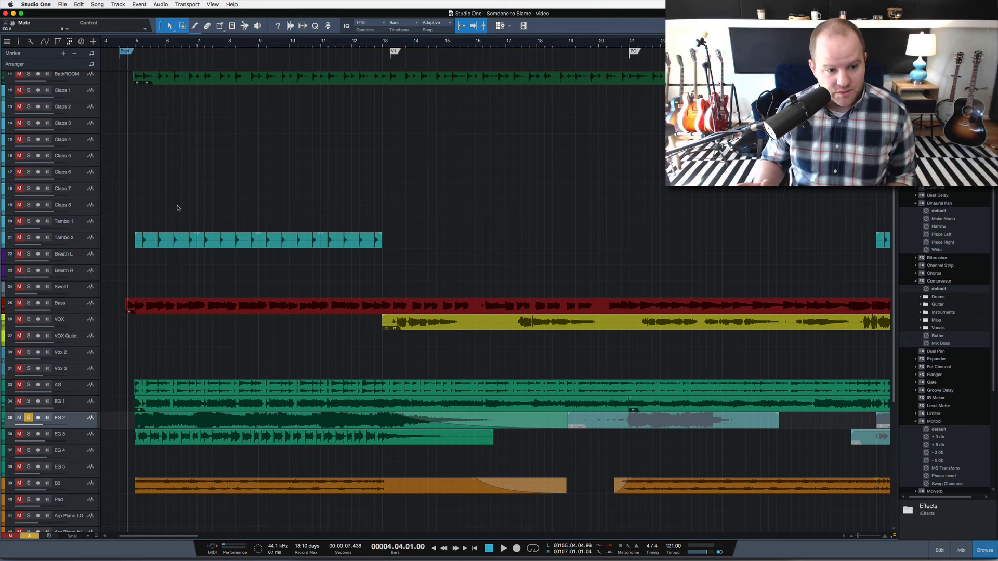
{"action": "key", "text": "space"}
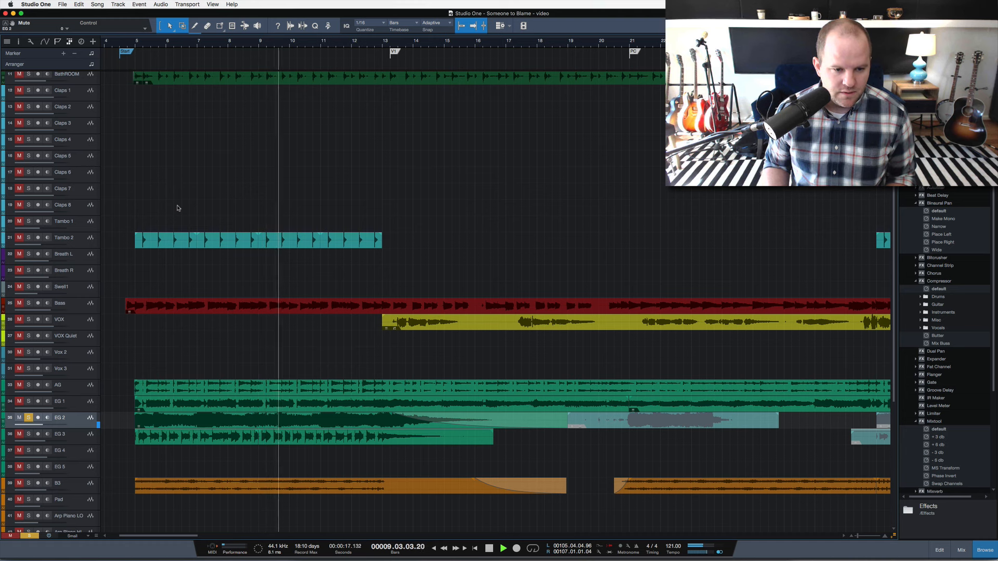
{"action": "key", "text": "space"}
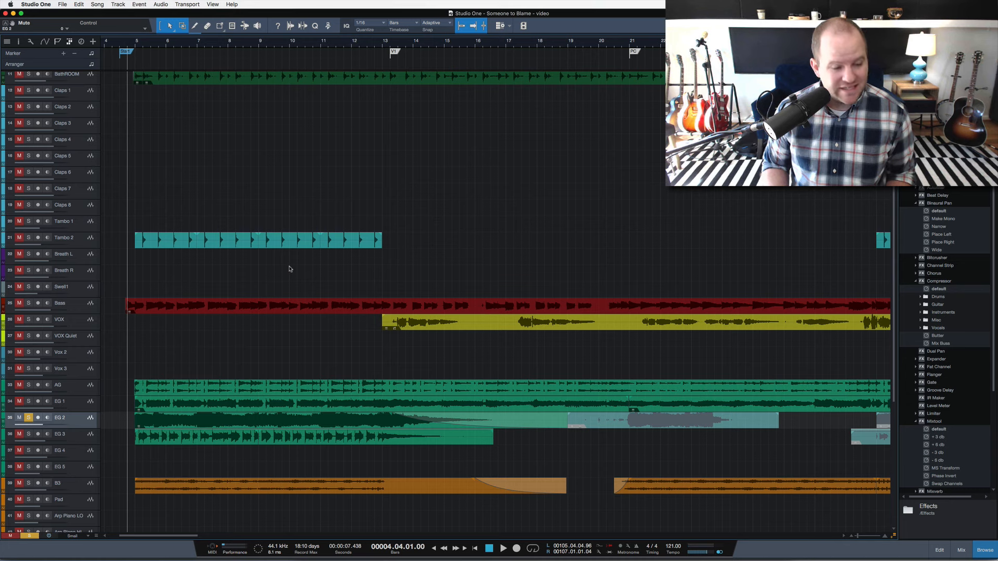
Release the EG 2 solo and play the unmuted tracks from just before bar 5 into verse 1, stopping around bar 17.
{"action": "key", "text": "super"}
{"action": "key", "text": "s"}
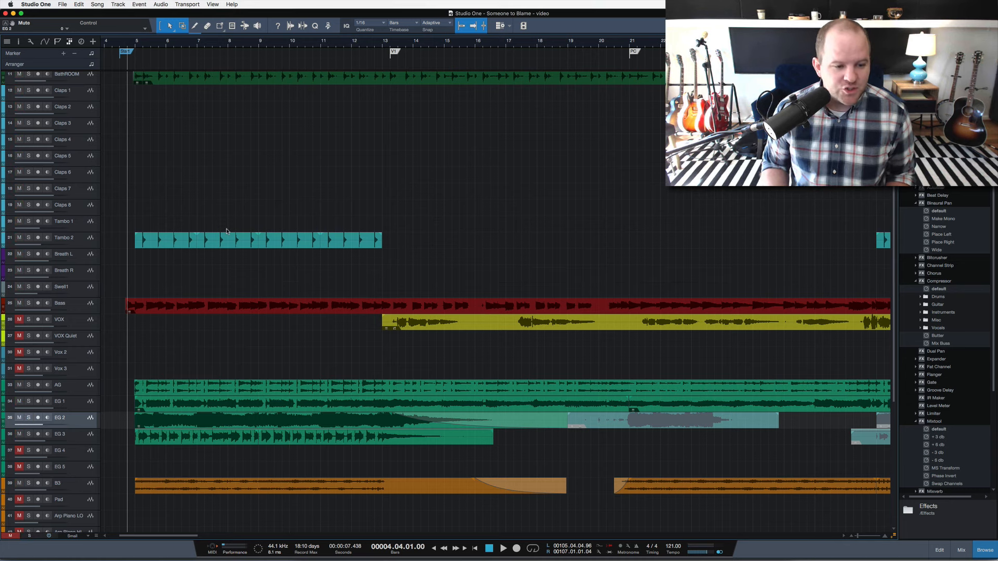
{"action": "key", "text": "space"}
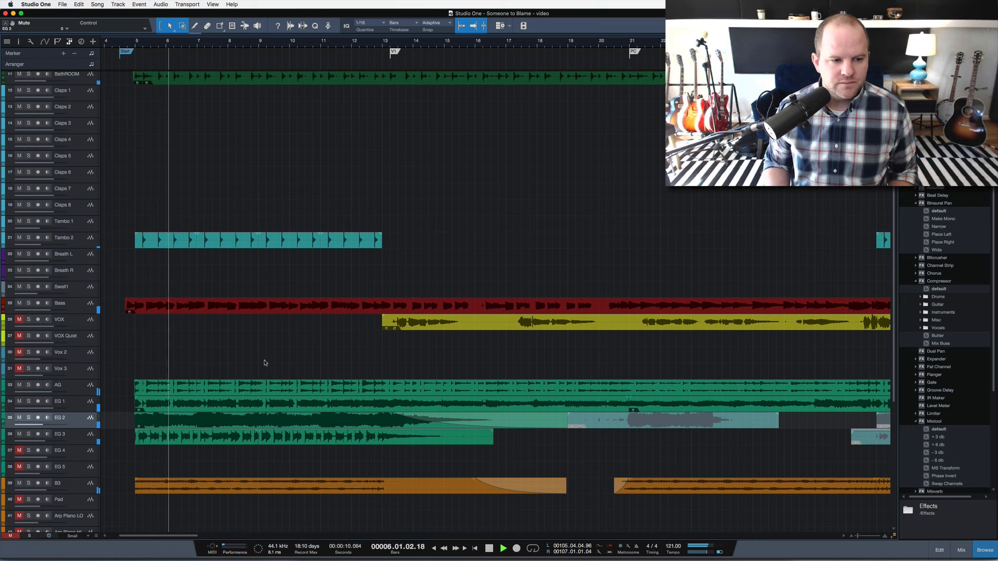
{"action": "scroll", "coordinate": [264, 363], "scroll_direction": "down", "scroll_amount": 10}
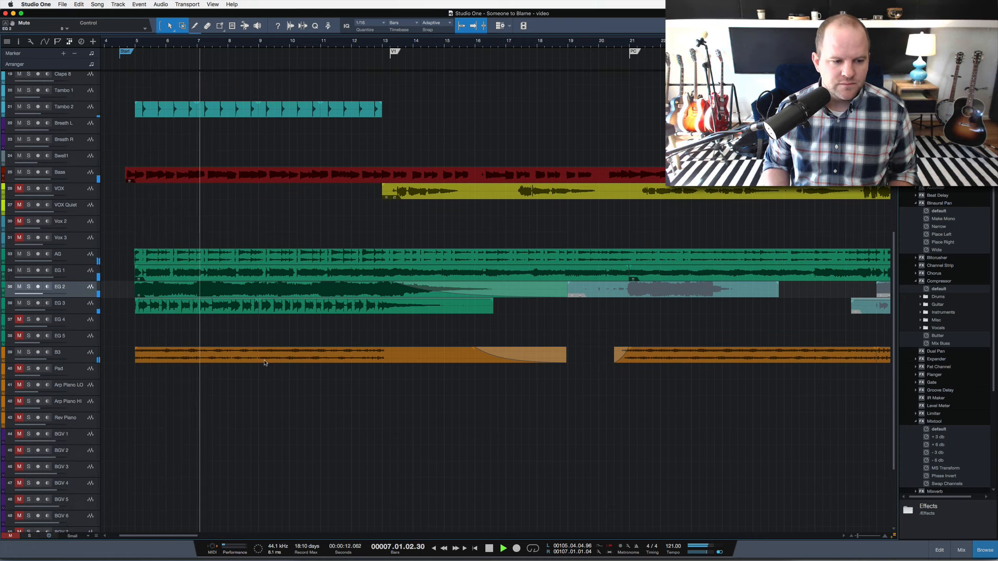
{"action": "scroll", "coordinate": [385, 343], "scroll_direction": "right", "scroll_amount": 5}
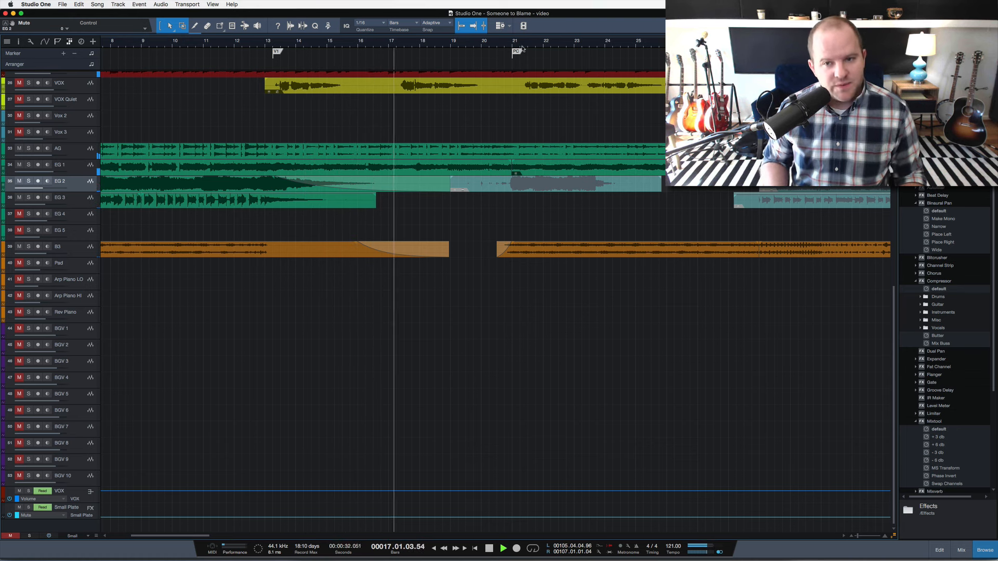
{"action": "key", "text": "space"}
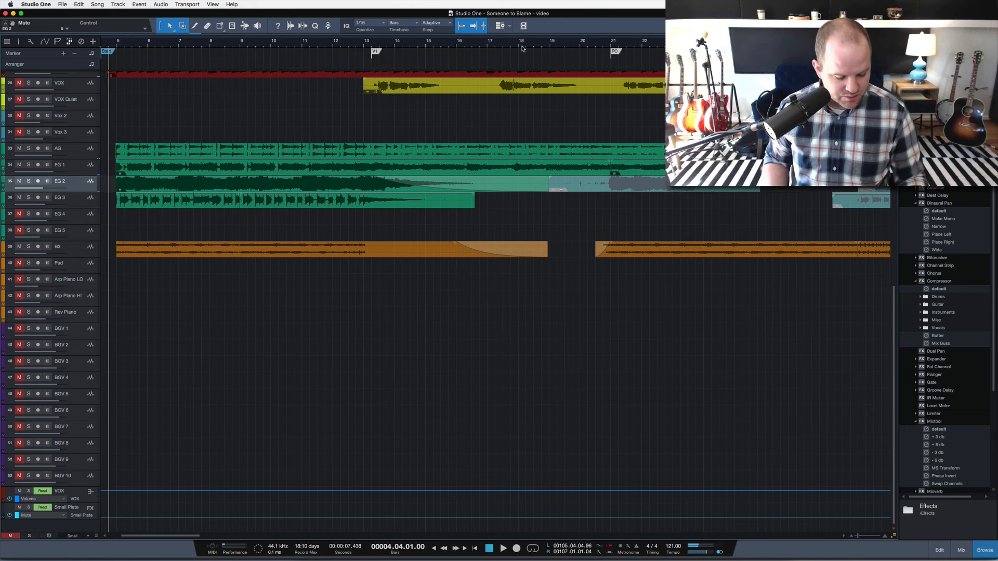
Place the playhead in bar 36 near the end of chorus 1, play the unsoloed mix and stop playback.
{"action": "scroll", "coordinate": [590, 190], "scroll_direction": "right", "scroll_amount": 15}
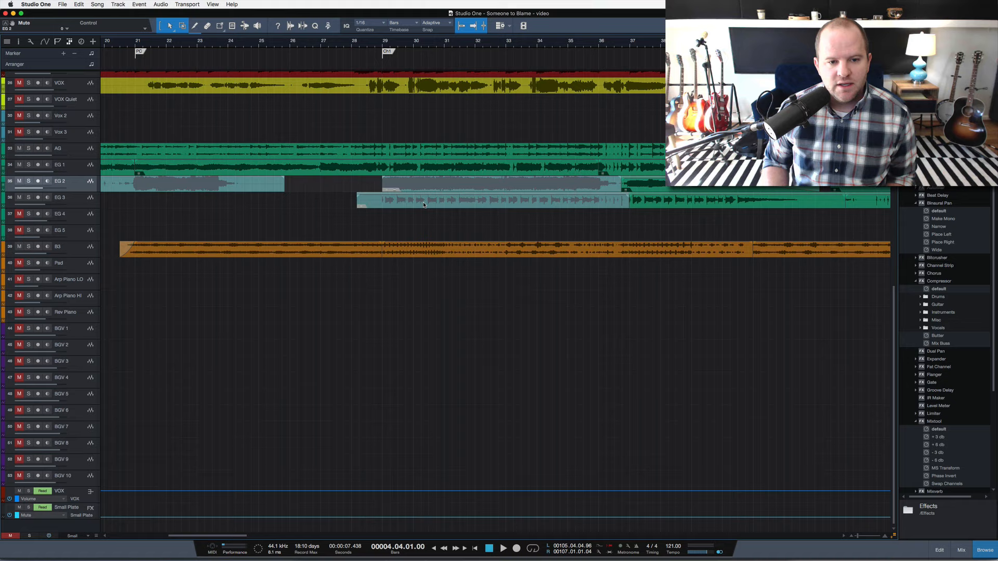
{"action": "scroll", "coordinate": [495, 205], "scroll_direction": "right", "scroll_amount": 6}
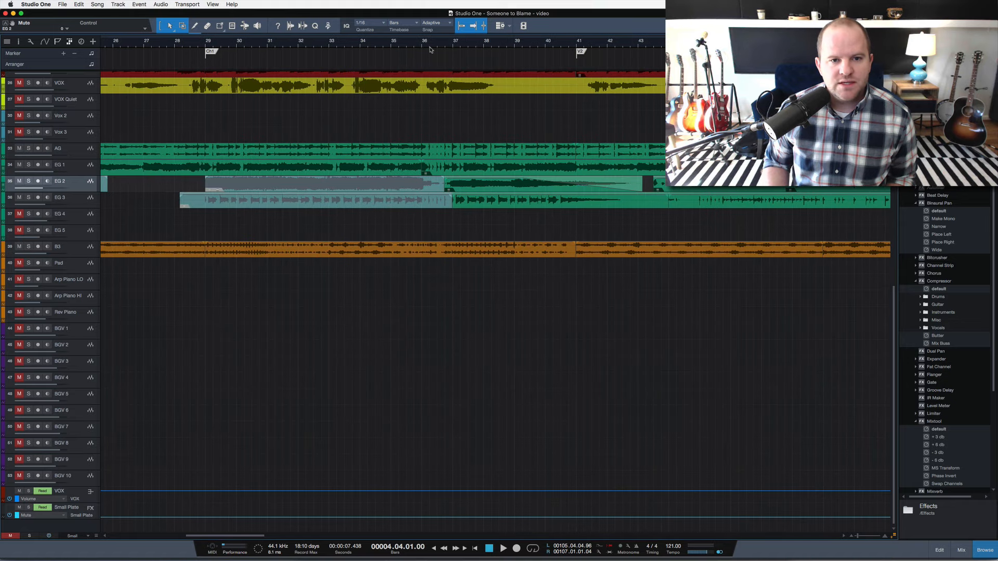
{"action": "left_click", "coordinate": [430, 47]}
{"action": "key", "text": "space"}
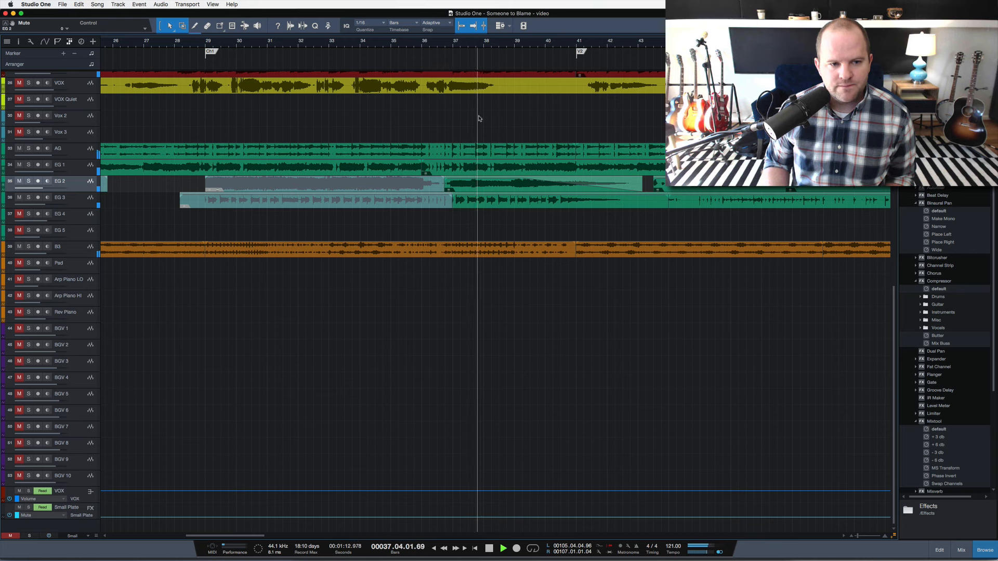
{"action": "key", "text": "space"}
Place the playhead at bar 43 in verse 2, play with only EG 2 soloed and stop playback.
{"action": "scroll", "coordinate": [542, 221], "scroll_direction": "left", "scroll_amount": 5}
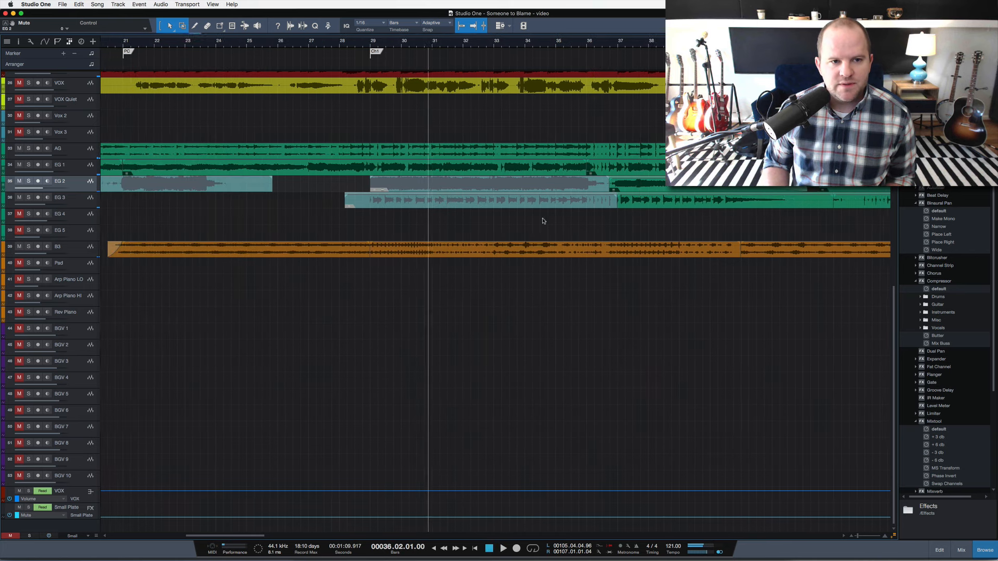
{"action": "scroll", "coordinate": [542, 221], "scroll_direction": "right", "scroll_amount": 5}
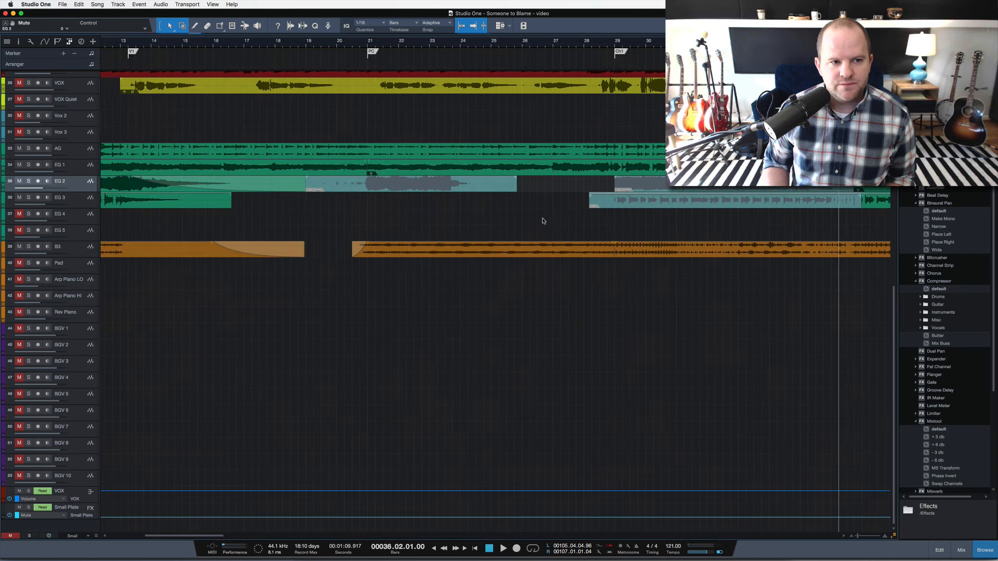
{"action": "scroll", "coordinate": [543, 221], "scroll_direction": "right", "scroll_amount": 1}
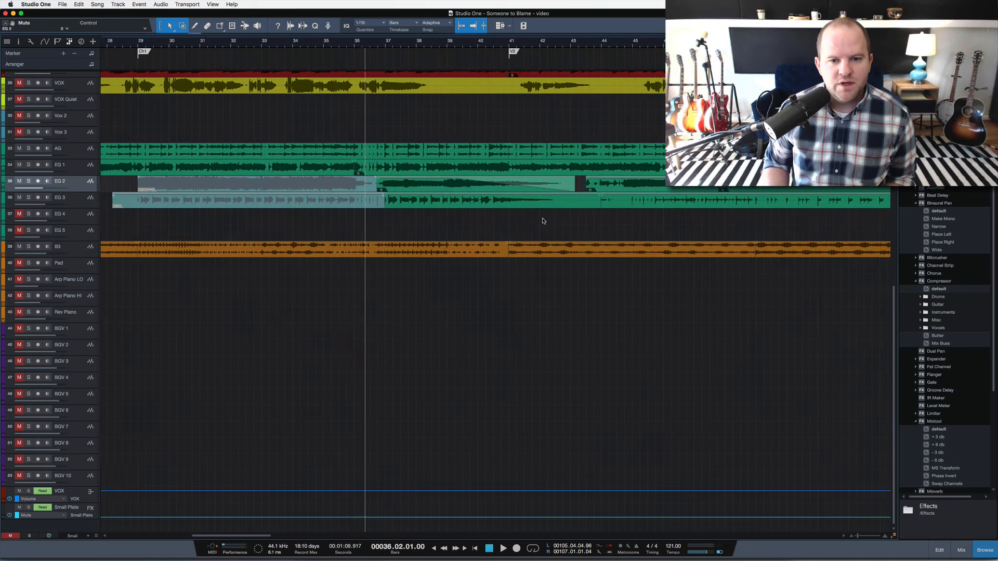
{"action": "left_click", "coordinate": [567, 42]}
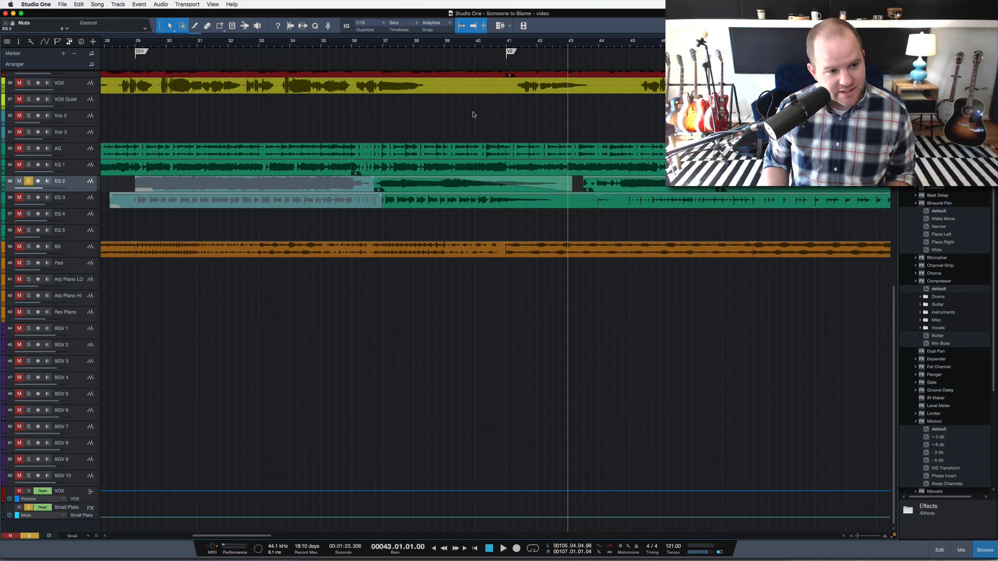
{"action": "key", "text": "space"}
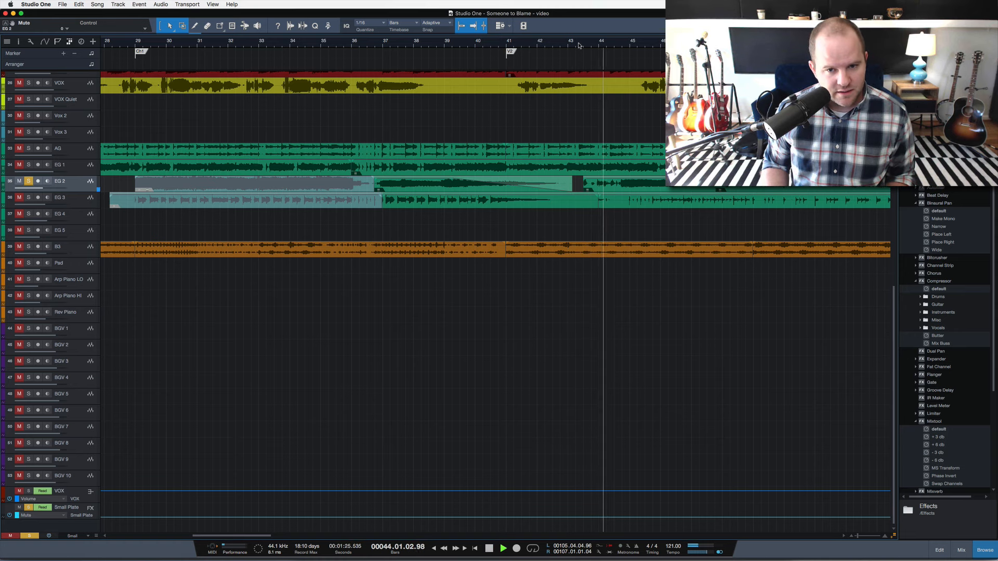
{"action": "key", "text": "space"}
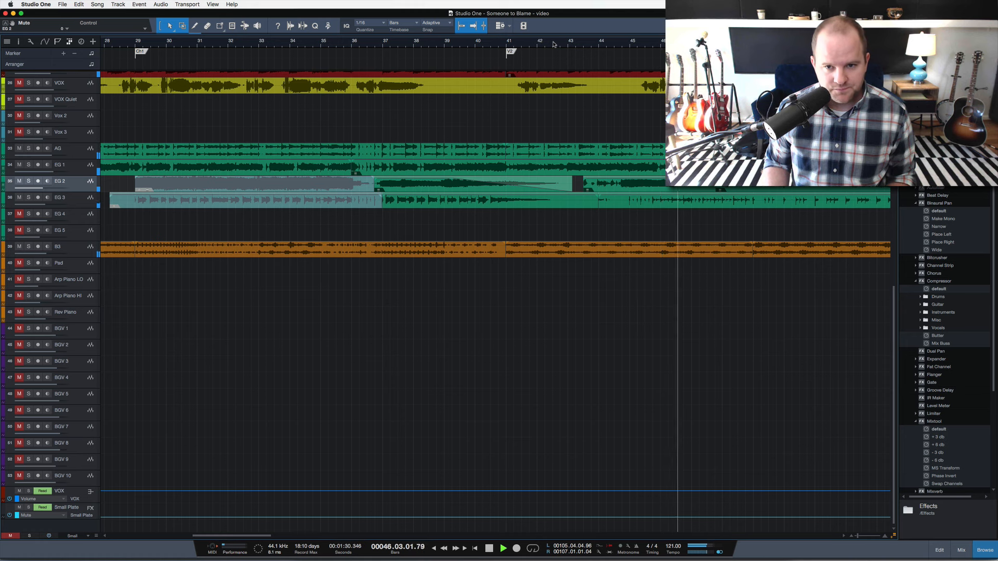
Stop playback, unmute the VOX track and play verse 2 from bar 43 with no tracks soloed.
{"action": "key", "text": "space"}
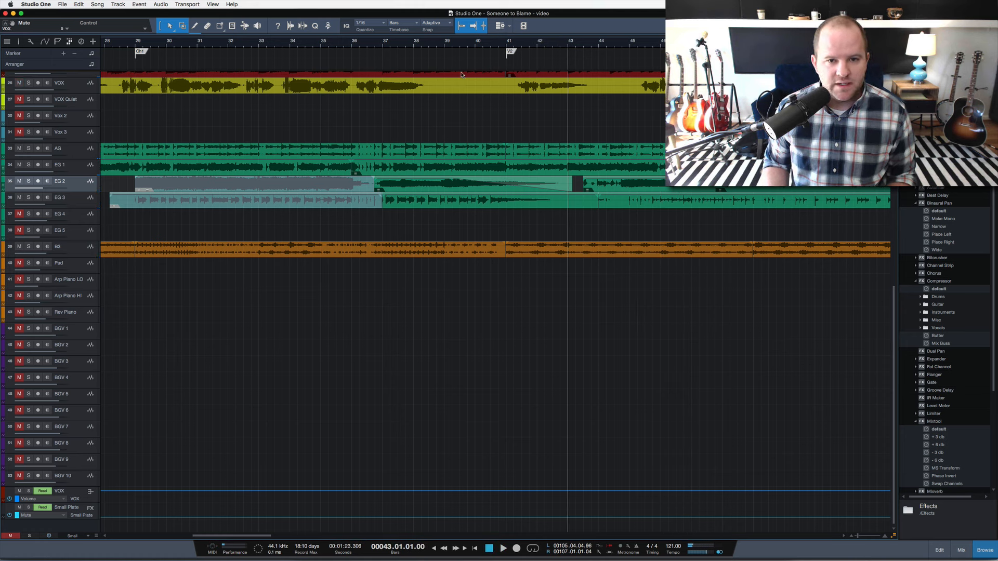
{"action": "key", "text": "space"}
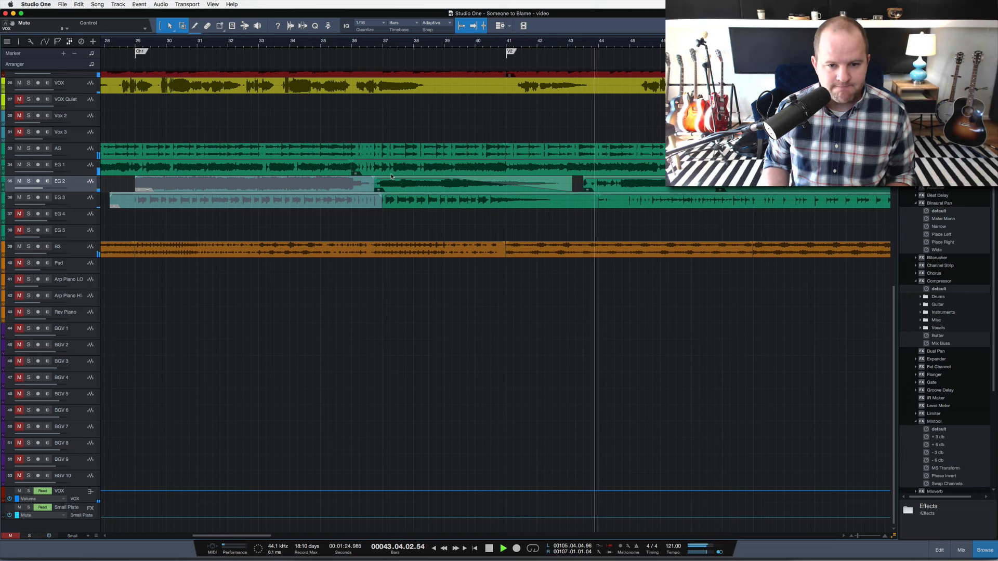
{"action": "scroll", "coordinate": [493, 196], "scroll_direction": "right", "scroll_amount": 4}
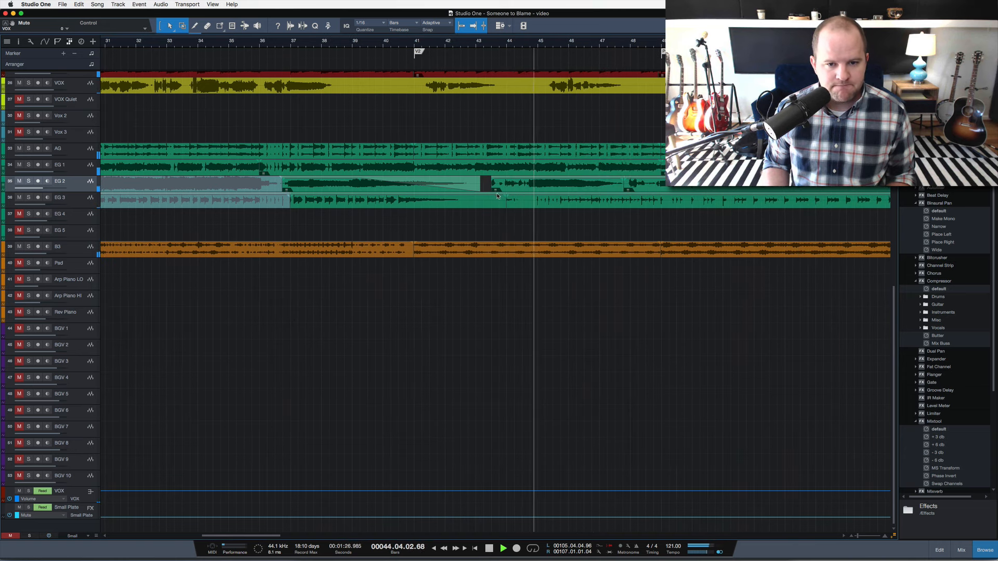
{"action": "scroll", "coordinate": [499, 208], "scroll_direction": "right", "scroll_amount": 2}
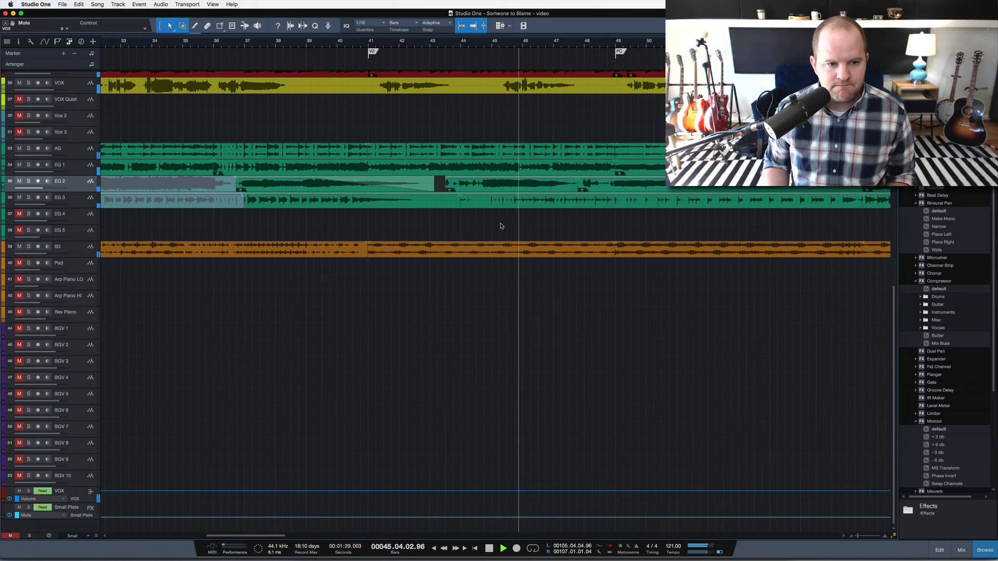
Solo the EG 3 track briefly during verse 2, release the solo and follow playback into the pre-chorus.
{"action": "left_click", "coordinate": [85, 198]}
{"action": "key", "text": "s"}
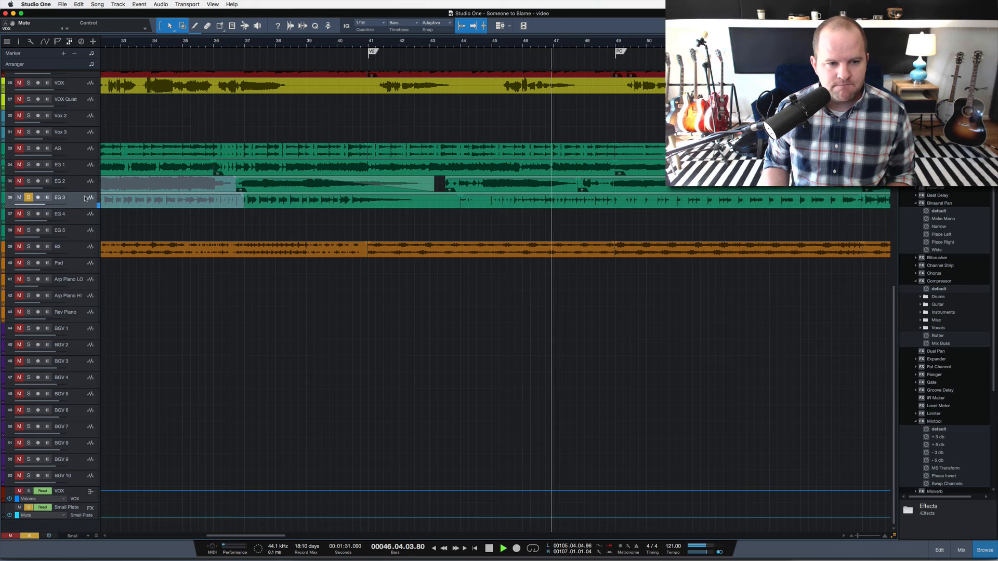
{"action": "key", "text": "s"}
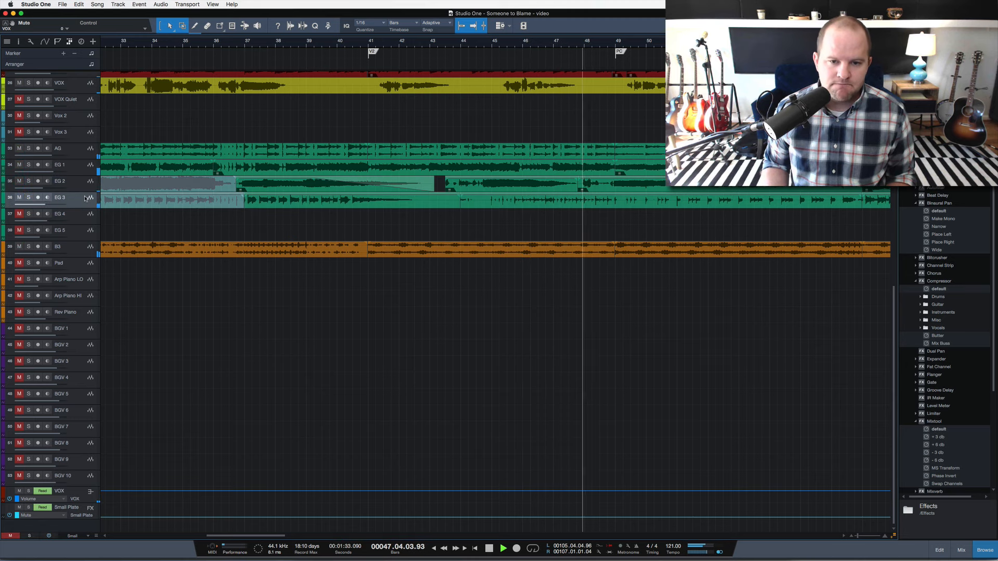
{"action": "scroll", "coordinate": [409, 312], "scroll_direction": "right", "scroll_amount": 3}
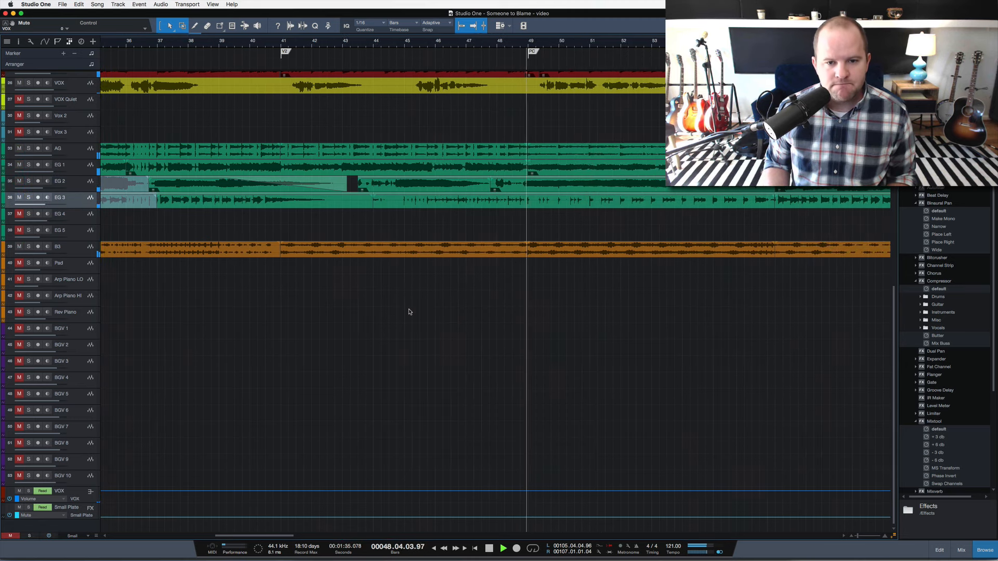
{"action": "scroll", "coordinate": [416, 312], "scroll_direction": "right", "scroll_amount": 3}
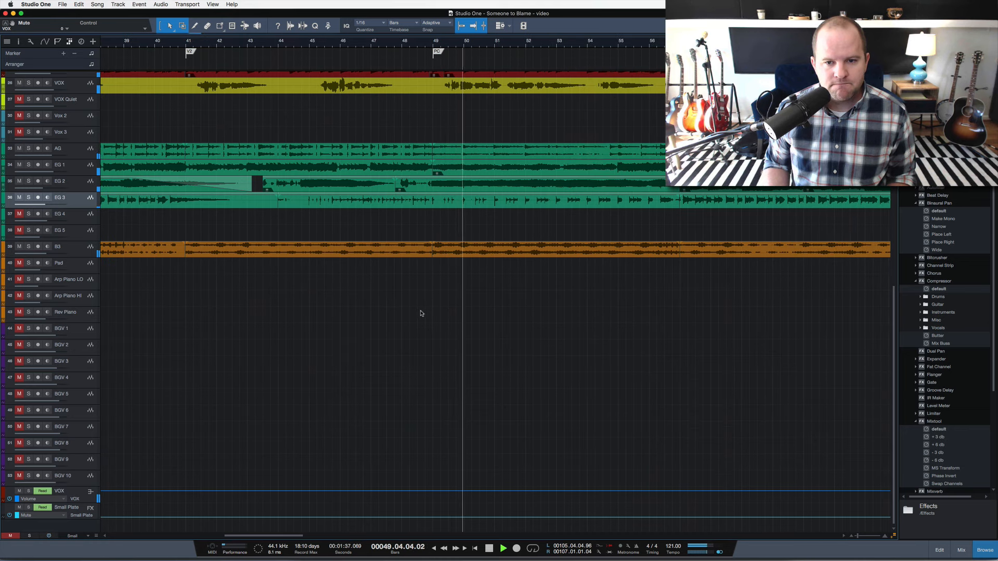
Follow the unsoloed playback through the pre-chorus toward chorus 2 and stop it.
{"action": "scroll", "coordinate": [521, 289], "scroll_direction": "right", "scroll_amount": 3}
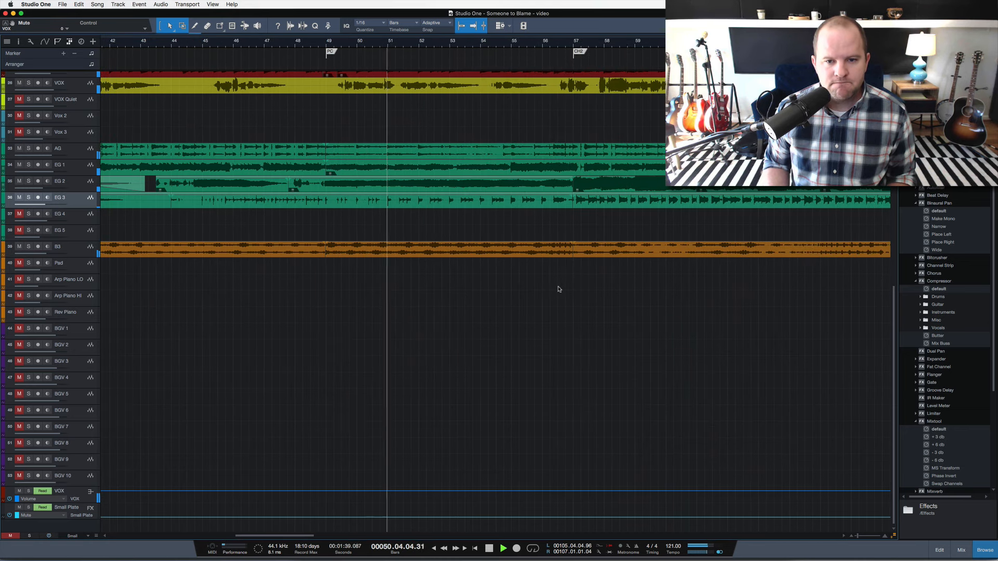
{"action": "scroll", "coordinate": [559, 289], "scroll_direction": "right", "scroll_amount": 3}
{"action": "key", "text": "space"}
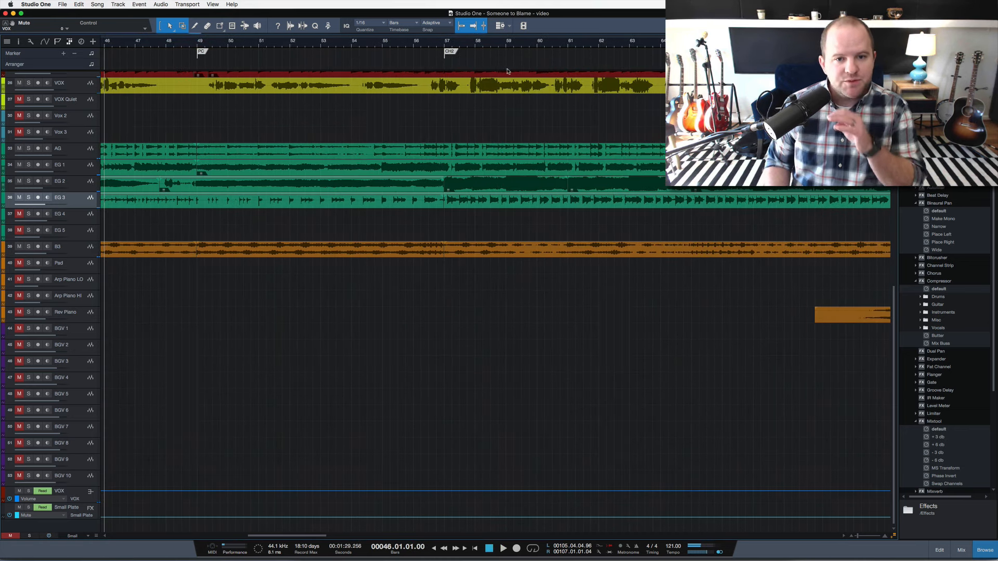
Place the playhead at bar 49 in the pre-chorus, play with Tambo 1 soloed, release the solo and stop playback.
{"action": "scroll", "coordinate": [493, 91], "scroll_direction": "up", "scroll_amount": 5}
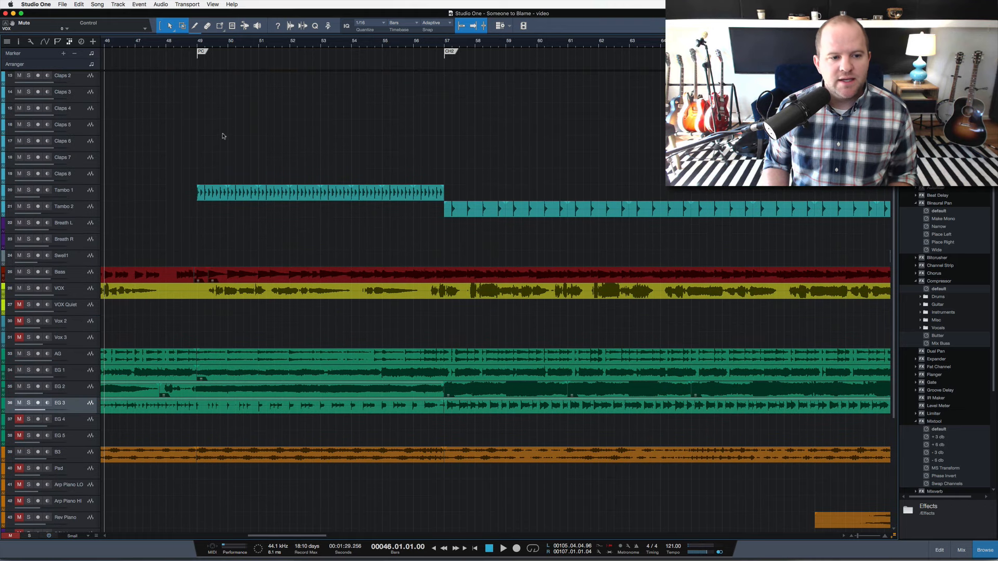
{"action": "left_click", "coordinate": [198, 46]}
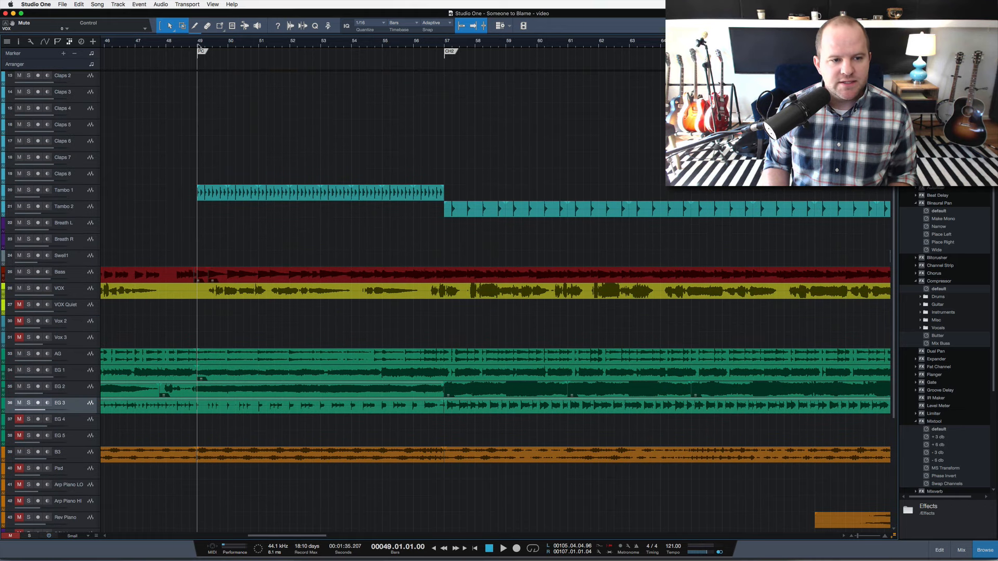
{"action": "left_click", "coordinate": [81, 194]}
{"action": "key", "text": "space"}
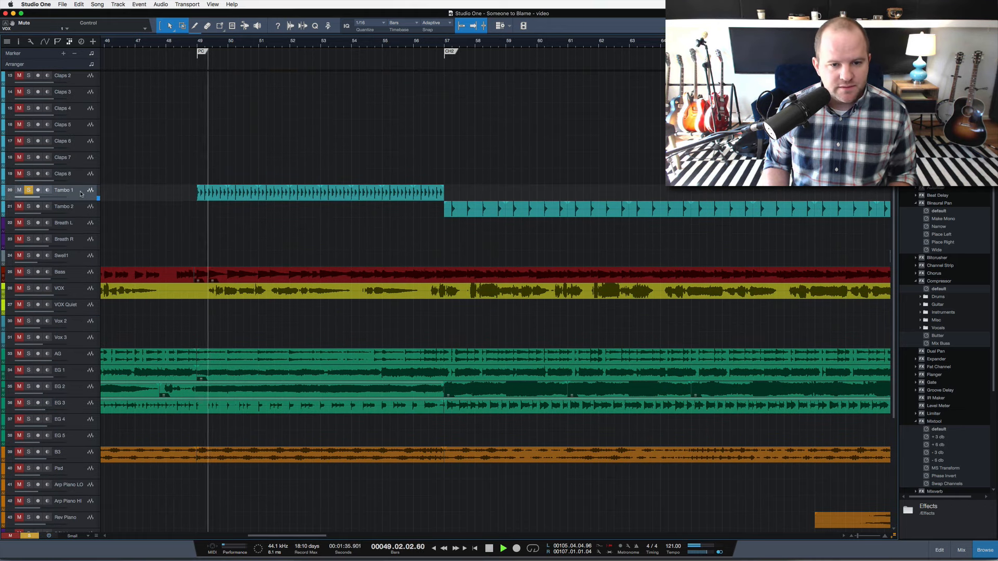
{"action": "key", "text": "s"}
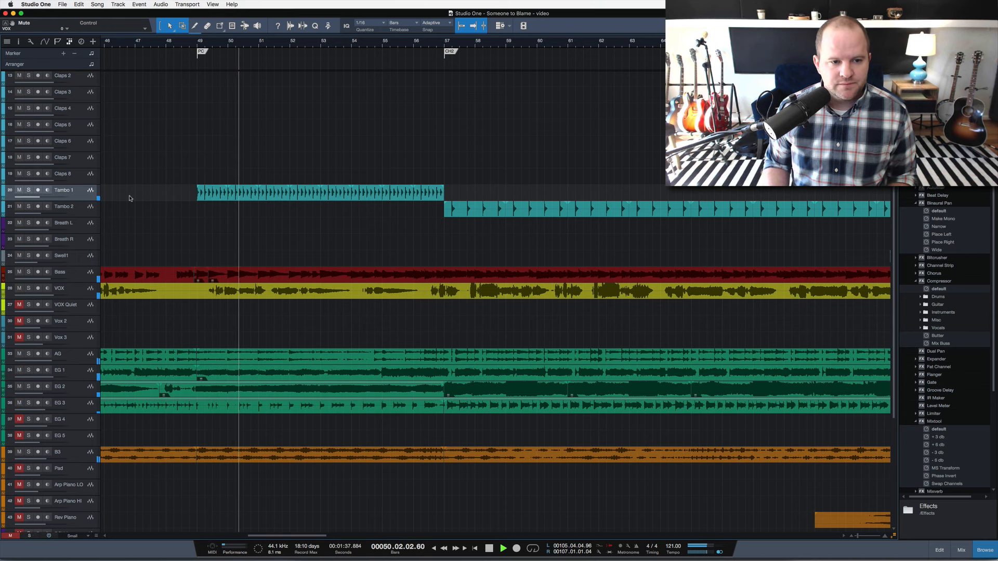
{"action": "key", "text": "space"}
Play the full mix from bar 57 at chorus 2, shrink the tracks to Overview height and stop playback.
{"action": "scroll", "coordinate": [607, 270], "scroll_direction": "right", "scroll_amount": 5}
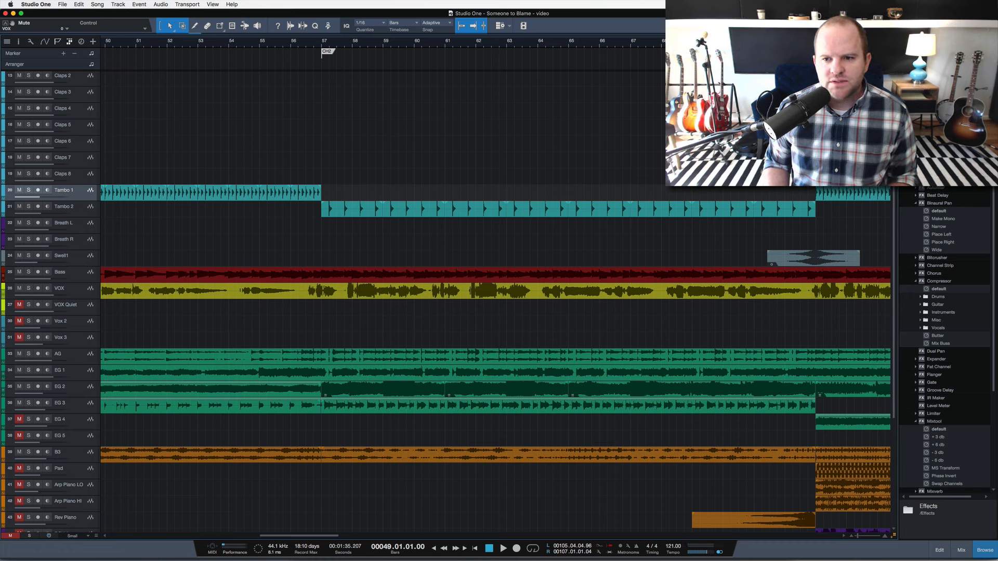
{"action": "left_click", "coordinate": [323, 46]}
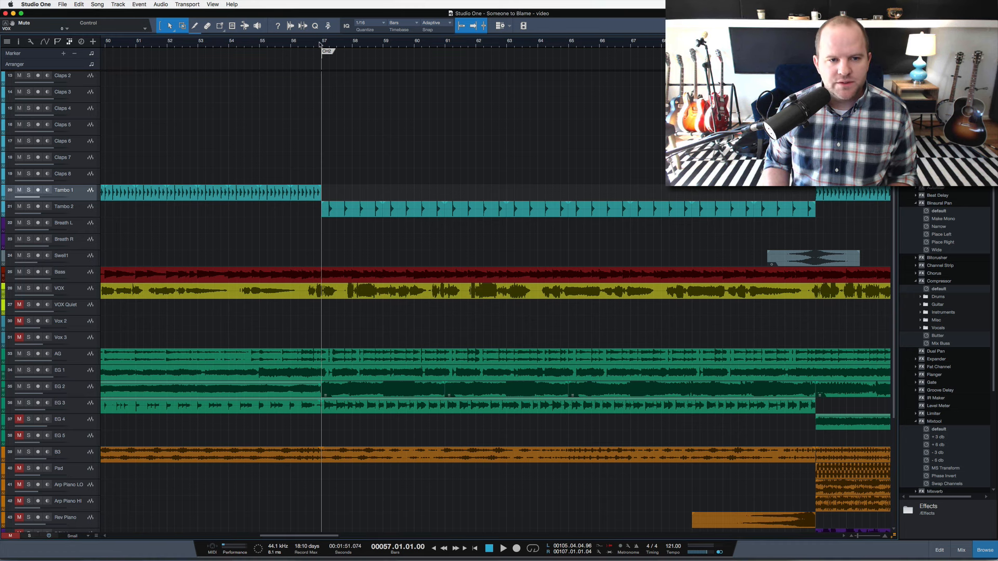
{"action": "key", "text": "space"}
{"action": "key", "text": "shift+f"}
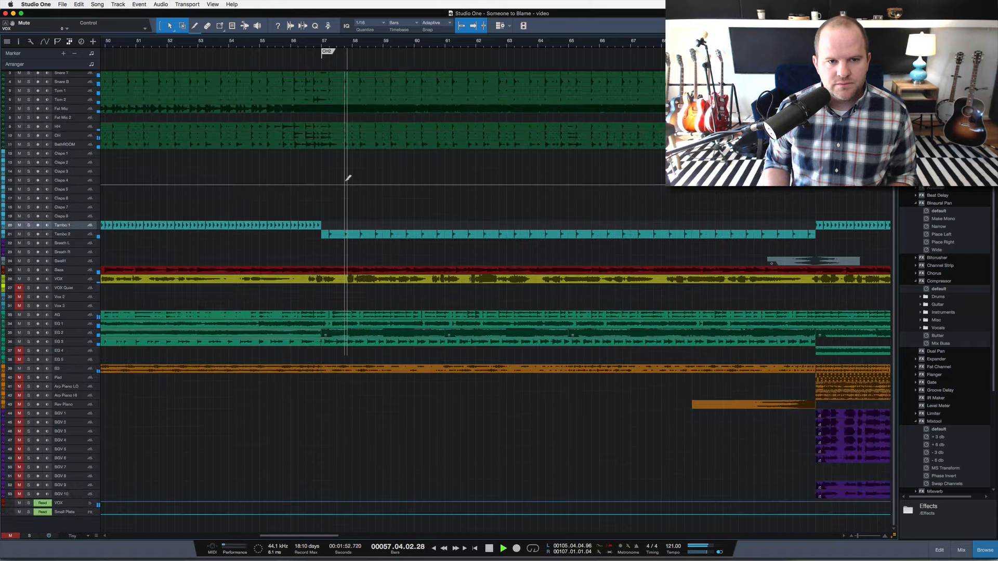
{"action": "key", "text": "space"}
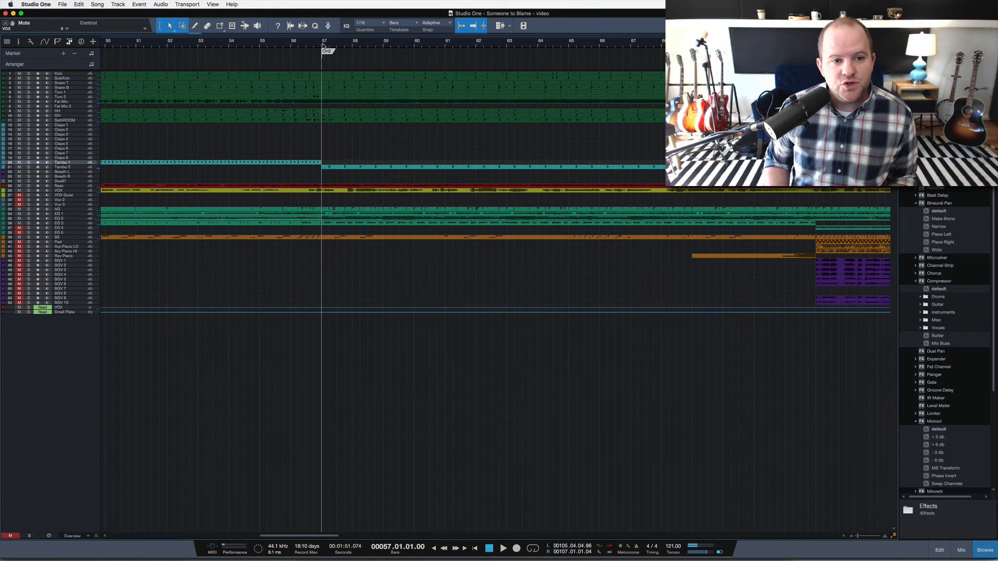
Compare the three choruses by playing the start of each from bars 29, 57 and 99.
{"action": "left_click_drag", "start_coordinate": [323, 45], "coordinate": [323, 29]}
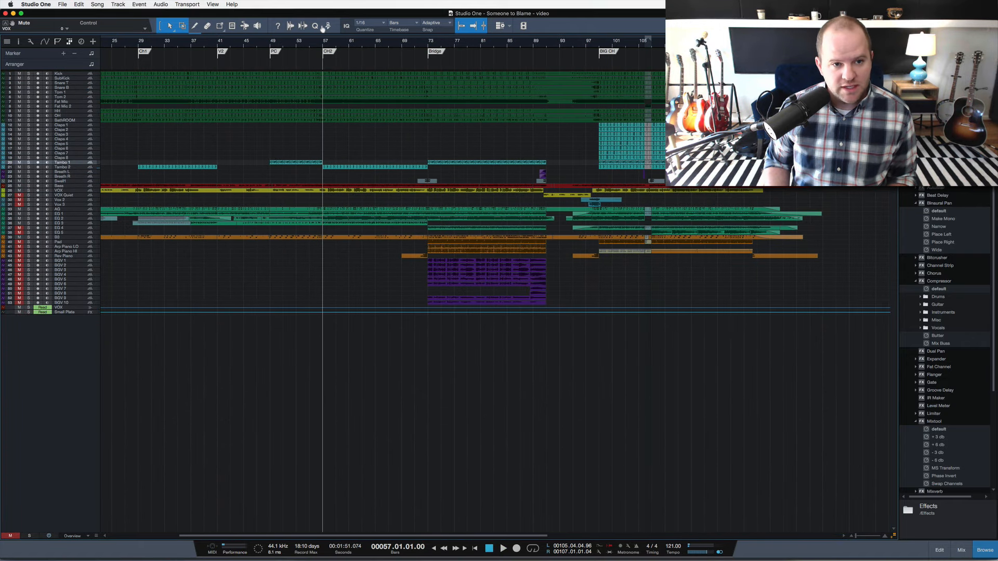
{"action": "left_click", "coordinate": [138, 46]}
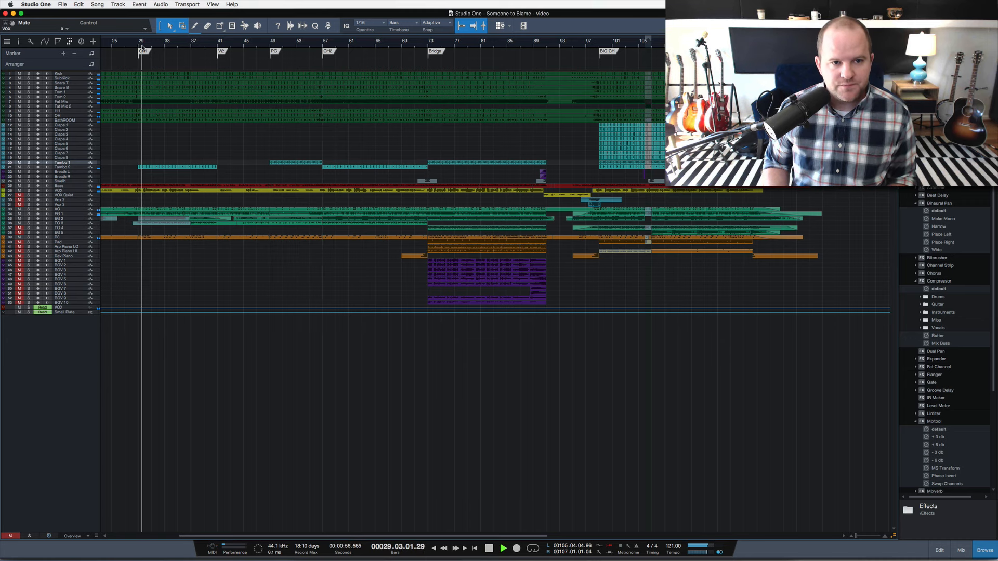
{"action": "key", "text": "space"}
{"action": "left_click", "coordinate": [320, 44]}
{"action": "key", "text": "space"}
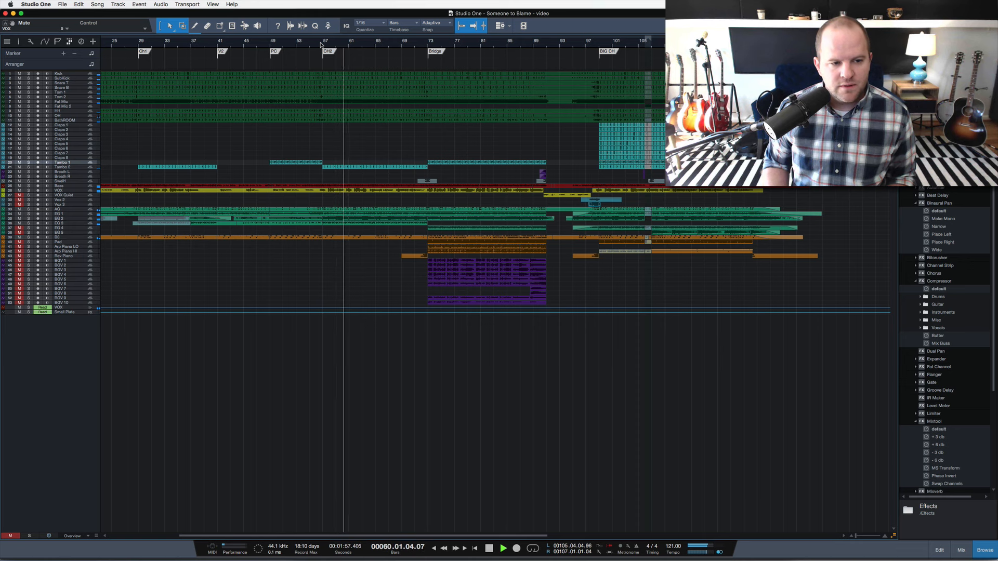
{"action": "key", "text": "space"}
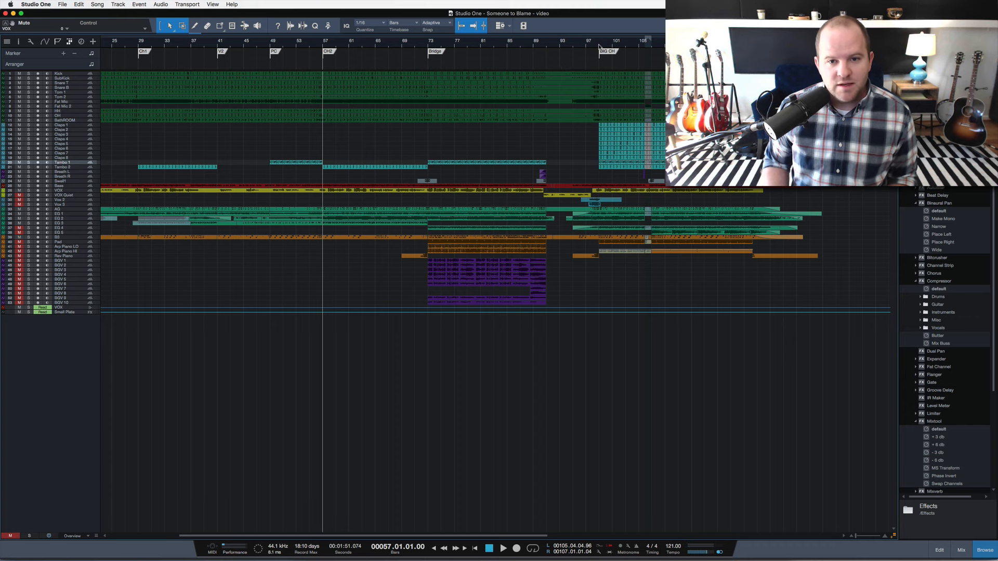
{"action": "left_click", "coordinate": [599, 46]}
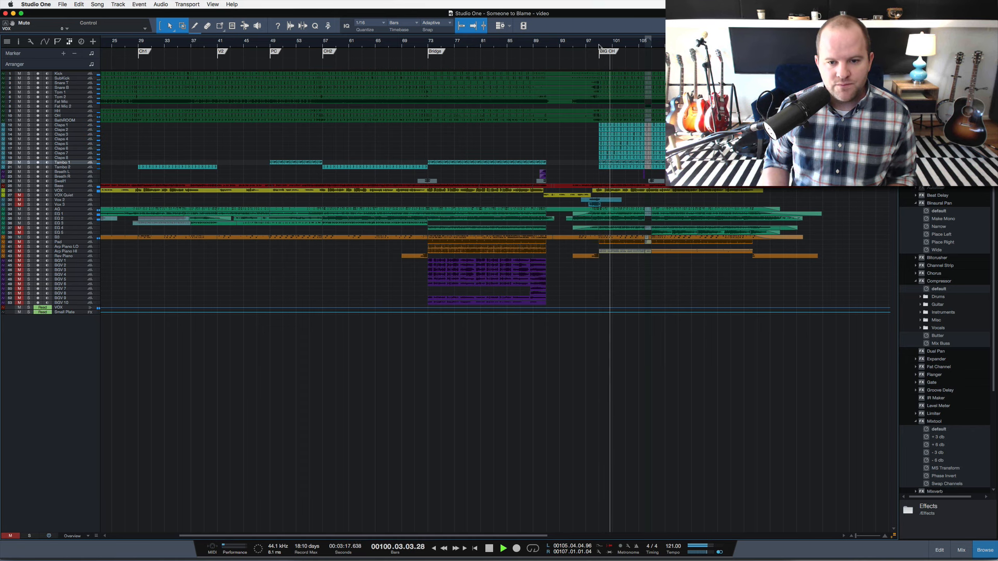
{"action": "key", "text": "space"}
Enlarge the tracks to Normal height and unmute the Pad track.
{"action": "scroll", "coordinate": [179, 274], "scroll_direction": "up", "scroll_amount": 3}
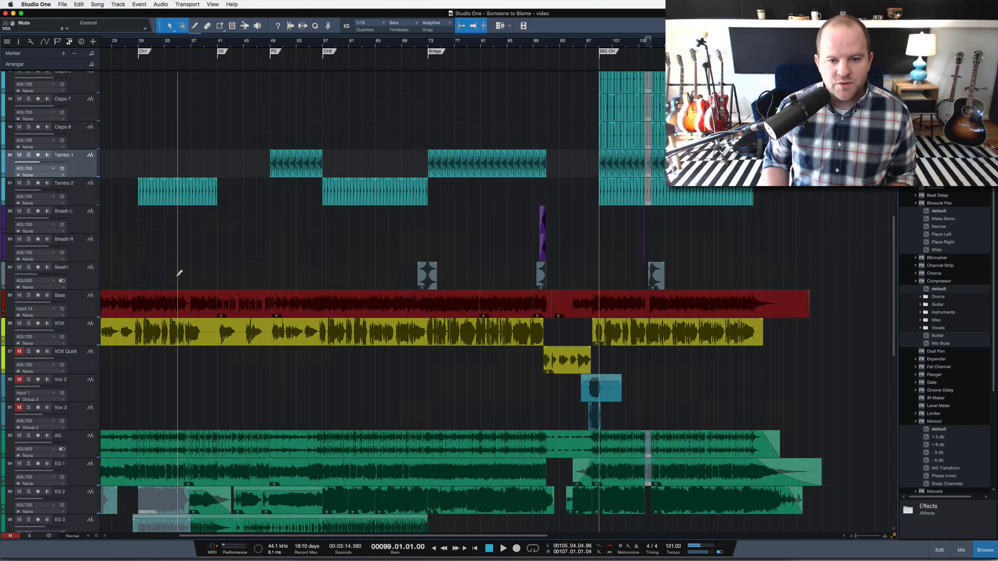
{"action": "scroll", "coordinate": [177, 279], "scroll_direction": "down", "scroll_amount": 10}
{"action": "scroll", "coordinate": [176, 278], "scroll_direction": "down", "scroll_amount": 1}
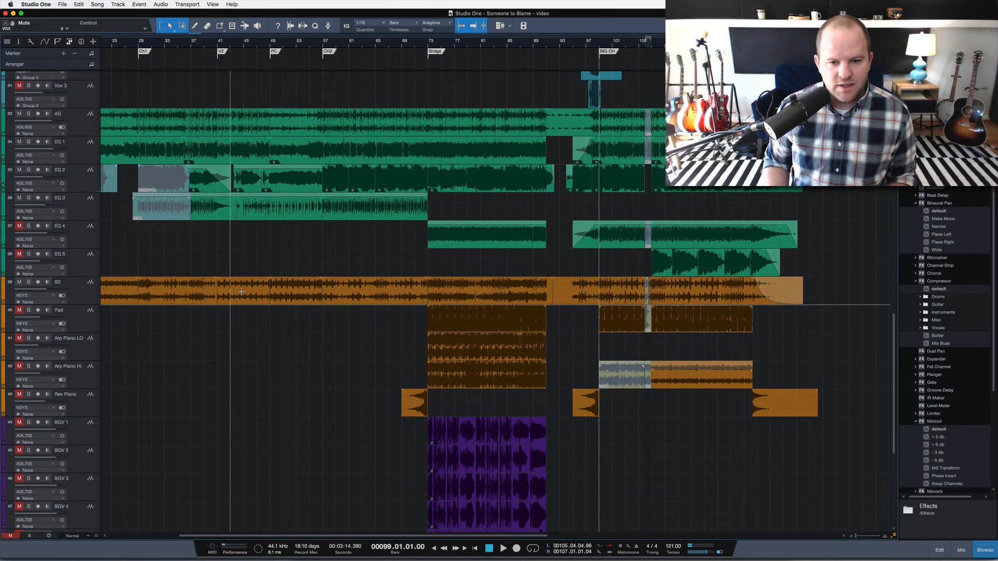
{"action": "left_click", "coordinate": [87, 322]}
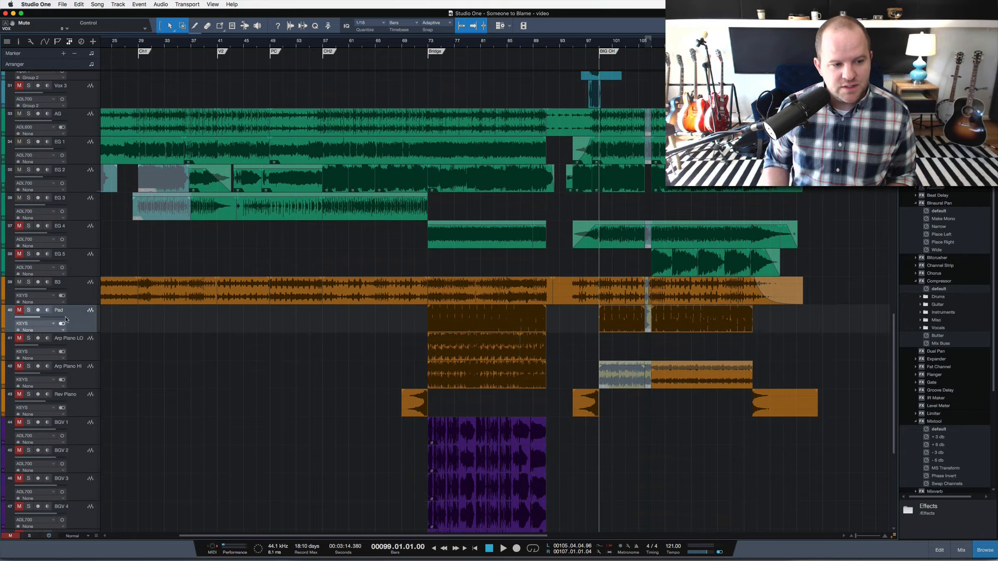
{"action": "left_click", "coordinate": [20, 310]}
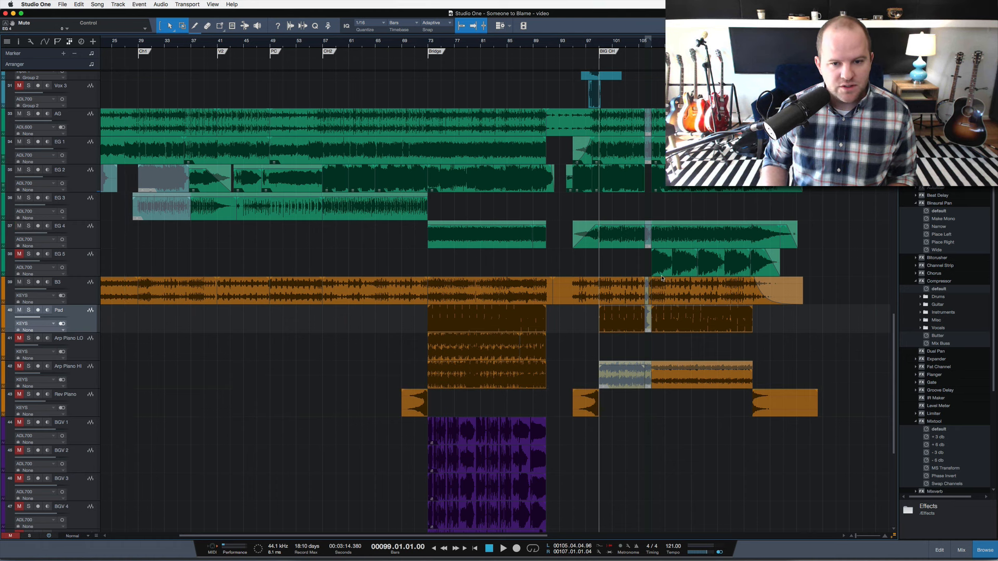
Unmute the EG 4 track and play it soloed at the start of the big chorus, releasing the solo and stopping playback.
{"action": "left_click", "coordinate": [619, 244]}
{"action": "key", "text": "space"}
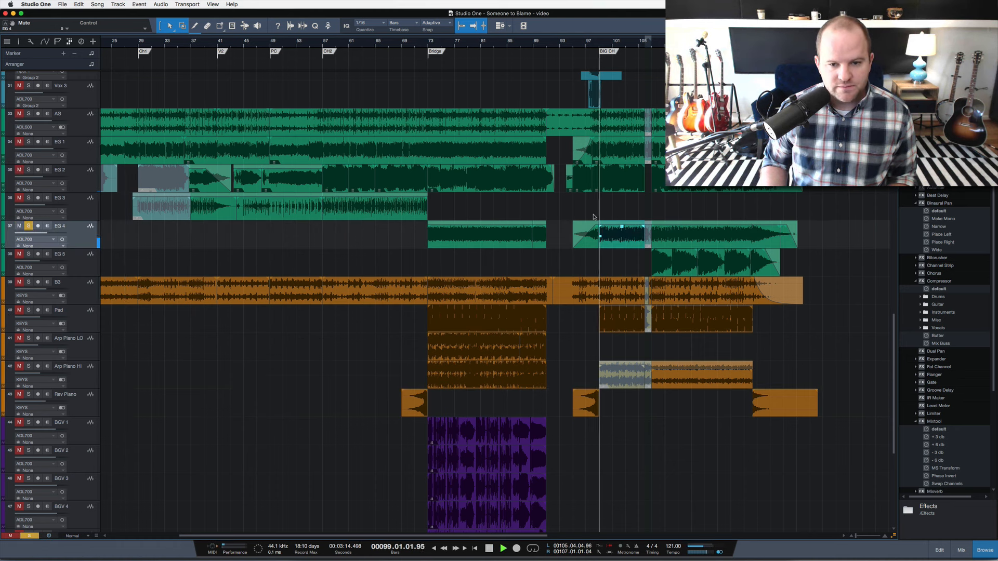
{"action": "key", "text": "s"}
{"action": "key", "text": "space"}
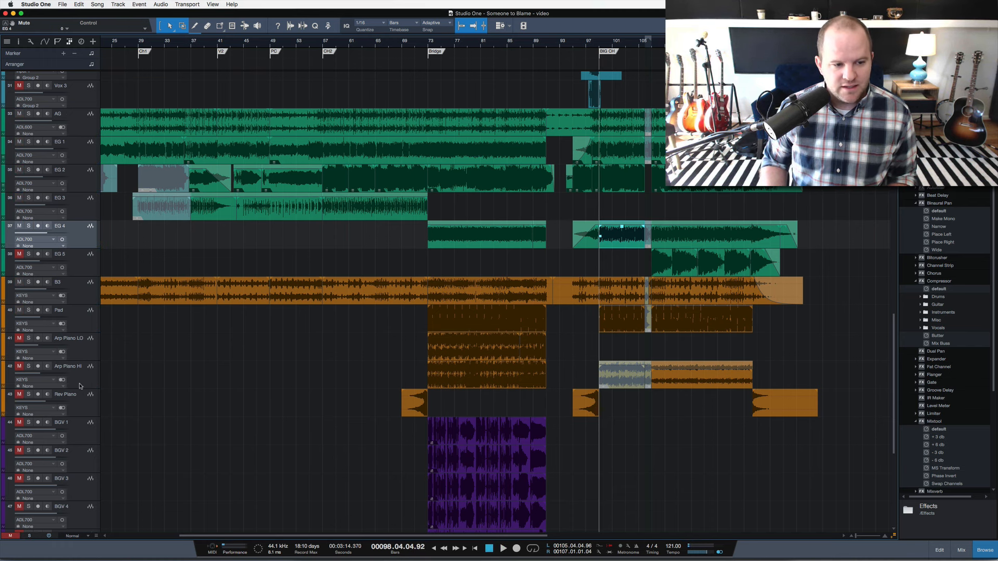
Play the big chorus, solo the Pad track briefly and release the solo.
{"action": "scroll", "coordinate": [133, 409], "scroll_direction": "down", "scroll_amount": 5}
{"action": "scroll", "coordinate": [133, 407], "scroll_direction": "up", "scroll_amount": 6}
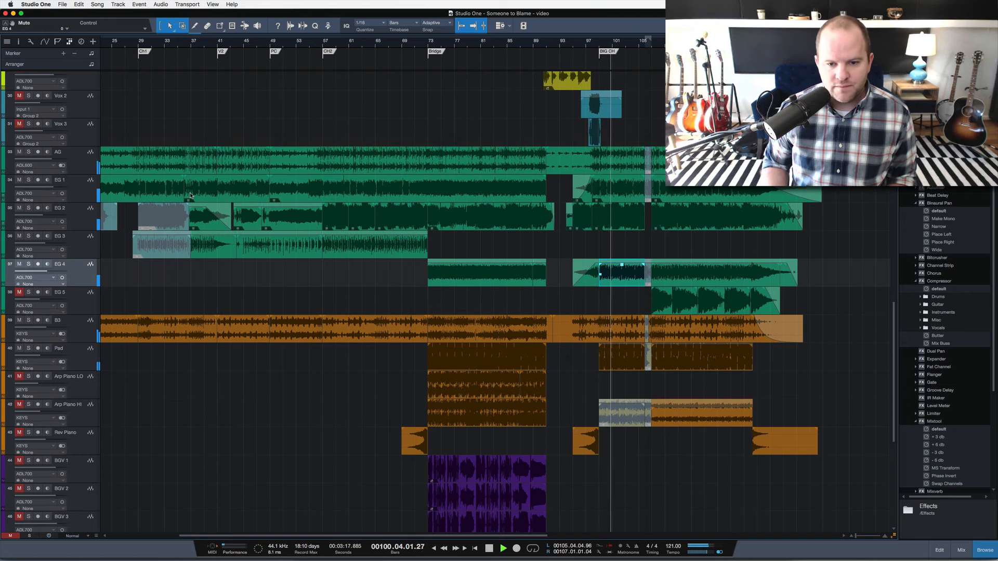
{"action": "left_click", "coordinate": [29, 349]}
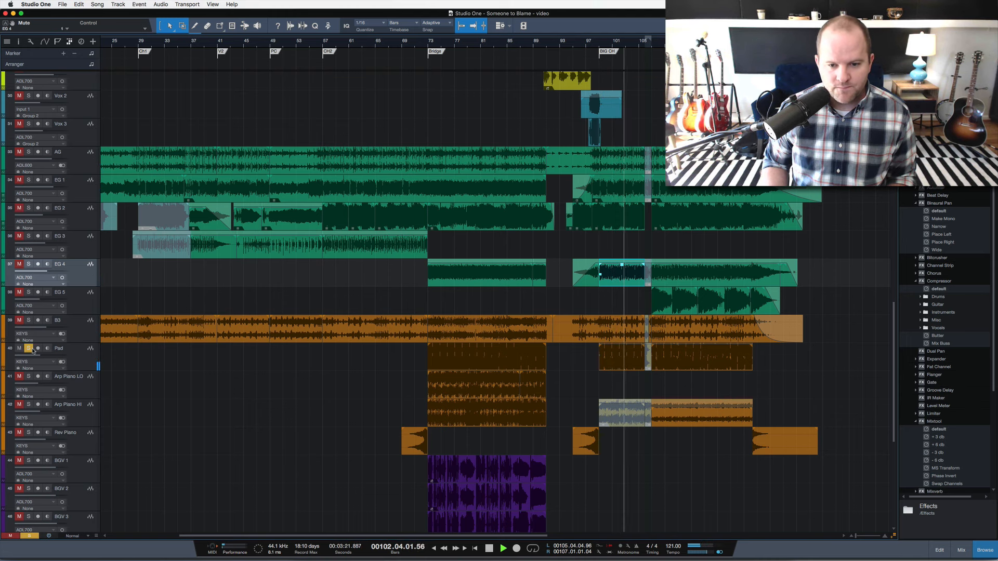
{"action": "left_click", "coordinate": [29, 349]}
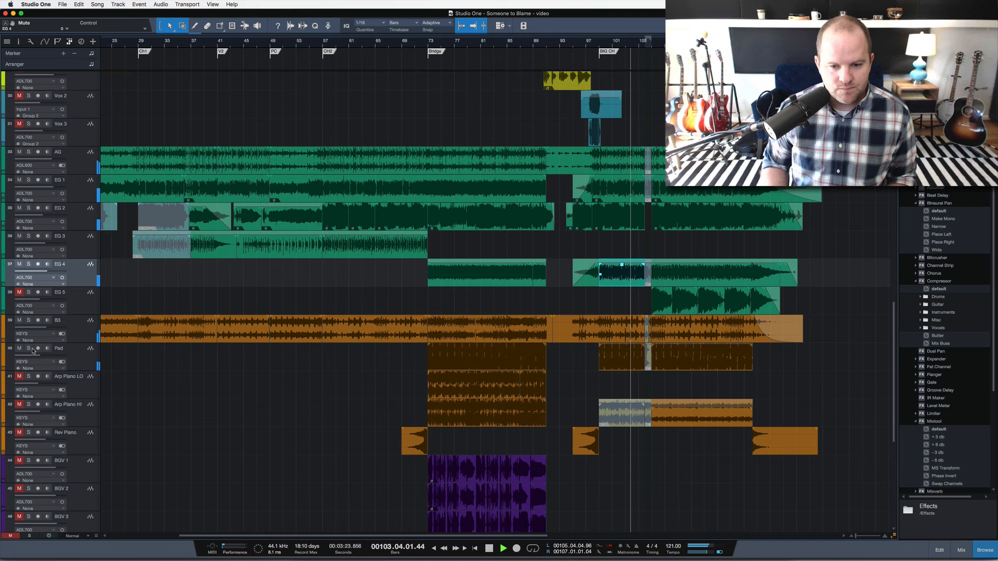
Follow the big chorus playback across the percussion, vocal, guitar and keys tracks, select Arp Piano LO and stop playback.
{"action": "scroll", "coordinate": [612, 374], "scroll_direction": "up", "scroll_amount": 5}
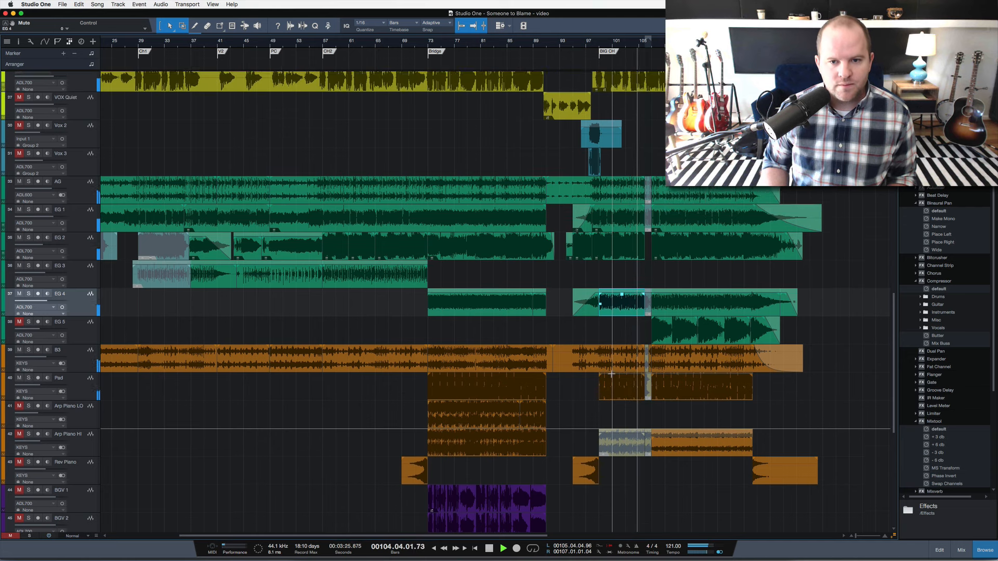
{"action": "scroll", "coordinate": [611, 374], "scroll_direction": "up", "scroll_amount": 11}
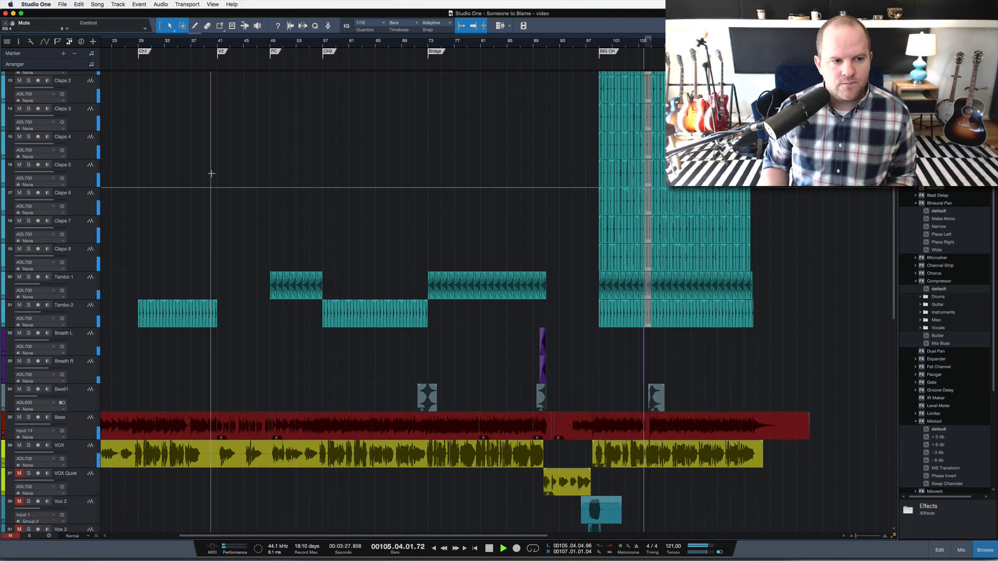
{"action": "scroll", "coordinate": [376, 284], "scroll_direction": "down", "scroll_amount": 9}
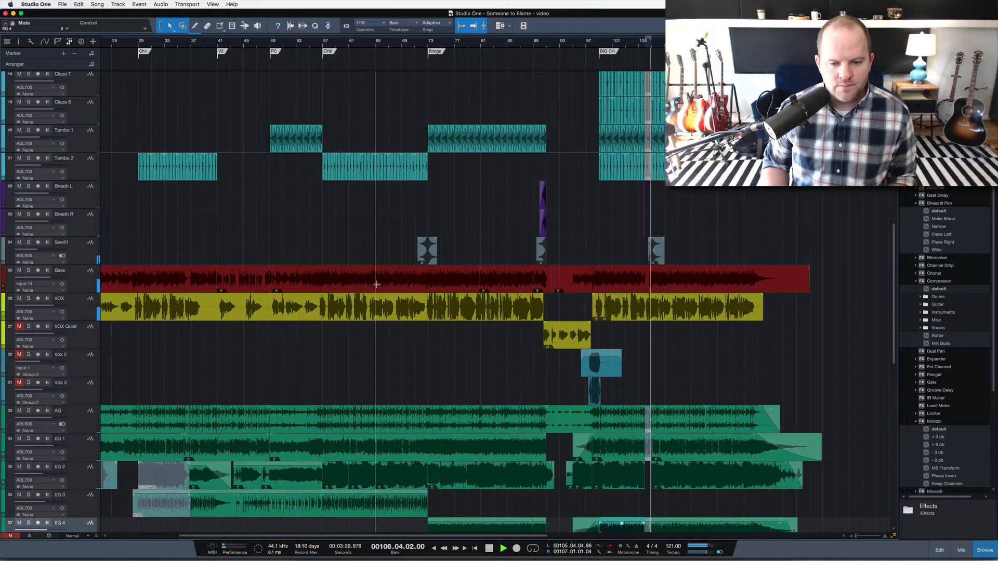
{"action": "scroll", "coordinate": [377, 284], "scroll_direction": "down", "scroll_amount": 5}
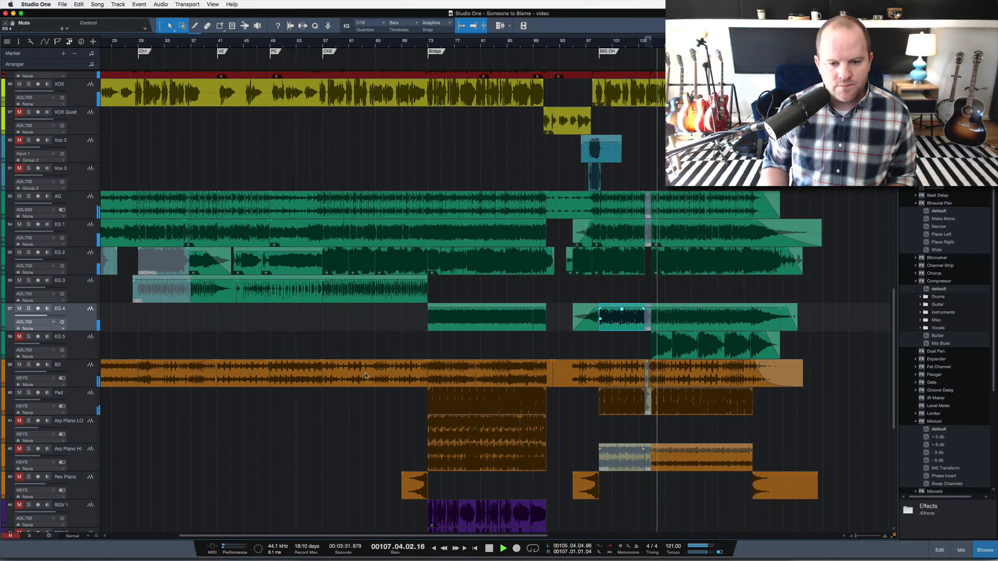
{"action": "left_click", "coordinate": [86, 423]}
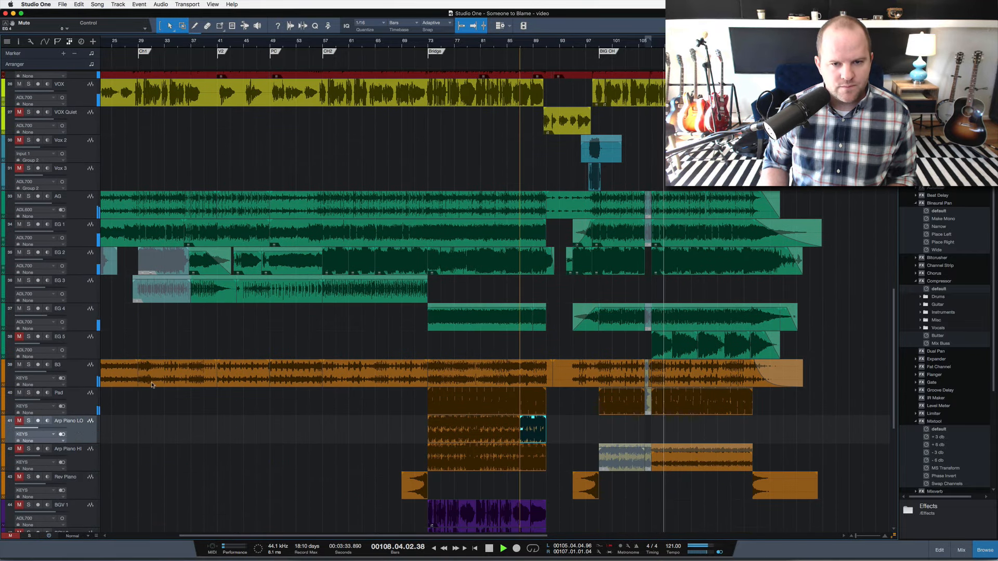
{"action": "scroll", "coordinate": [336, 363], "scroll_direction": "up", "scroll_amount": 6}
{"action": "scroll", "coordinate": [336, 363], "scroll_direction": "up", "scroll_amount": 20}
{"action": "key", "text": "space"}
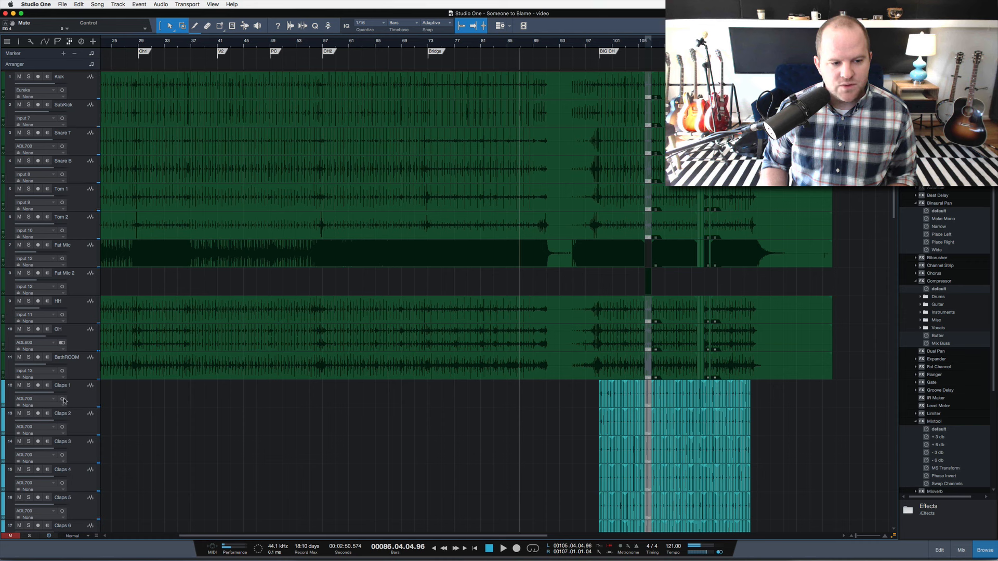
Select tracks Claps 1 through Claps 8, play them soloed from bar 99 and release their solos during playback.
{"action": "left_click", "coordinate": [79, 400]}
{"action": "scroll", "coordinate": [140, 402], "scroll_direction": "down", "scroll_amount": 5}
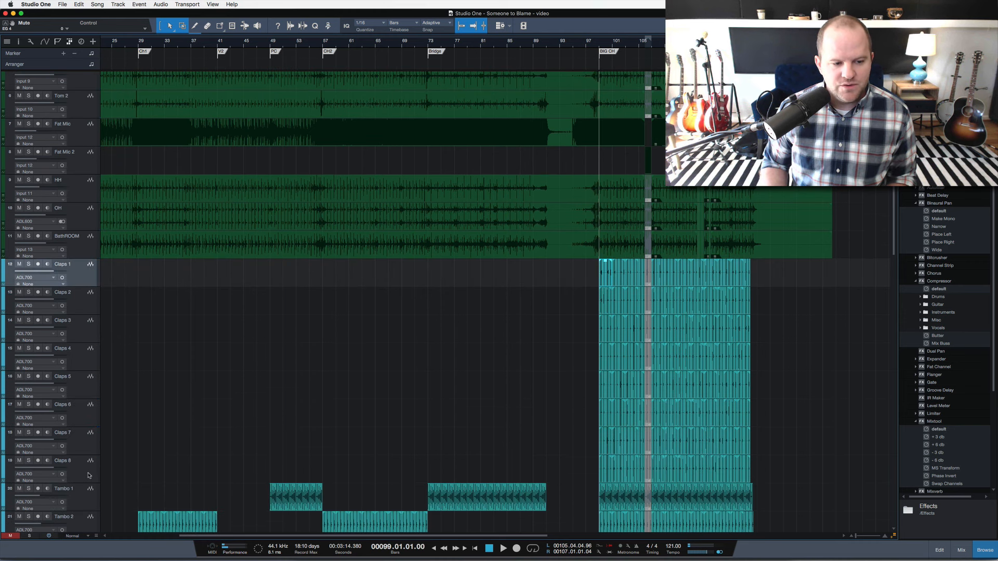
{"action": "left_click", "coordinate": [88, 475], "text": "shift"}
{"action": "key", "text": "a"}
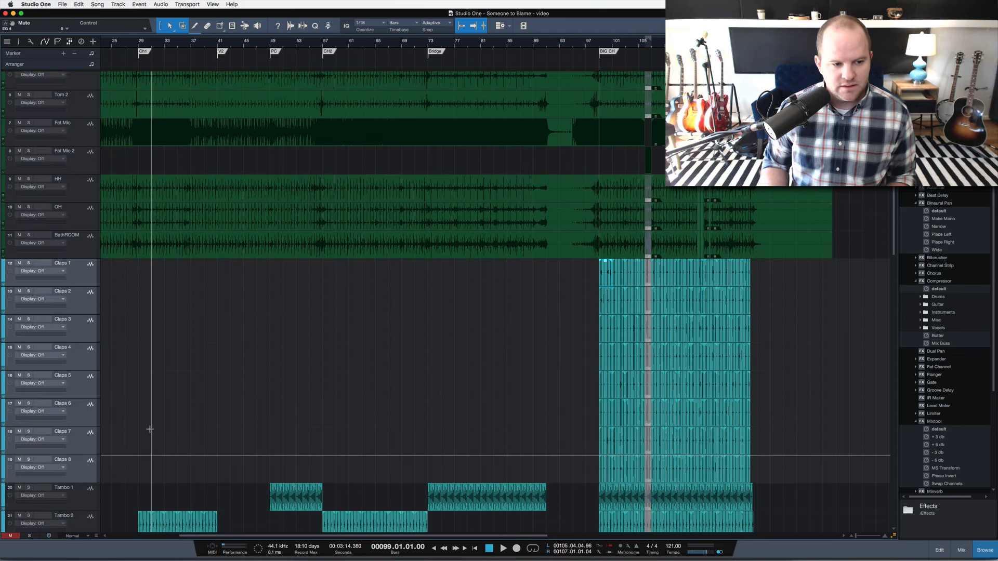
{"action": "key", "text": "a"}
{"action": "key", "text": "s"}
{"action": "key", "text": "space"}
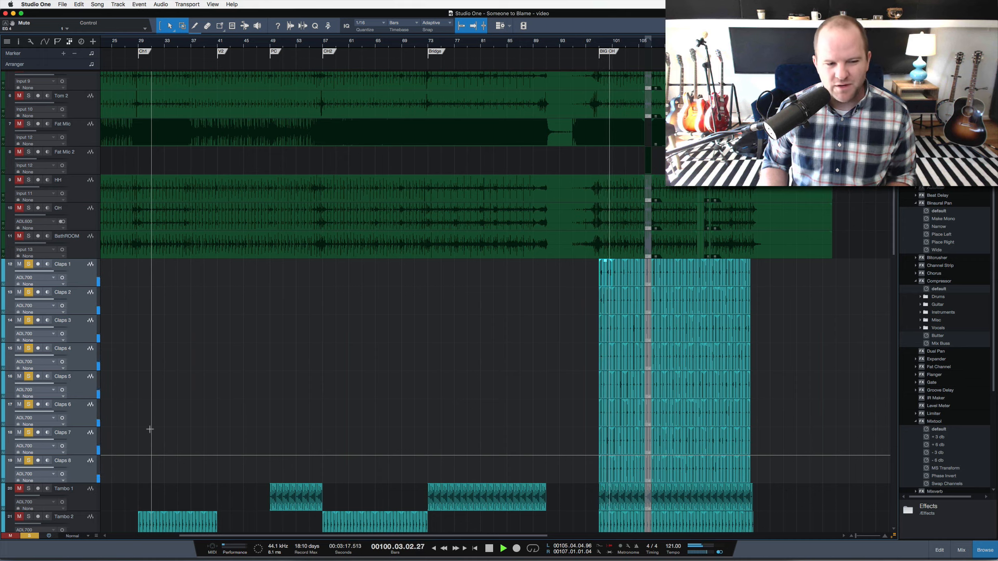
{"action": "key", "text": "s"}
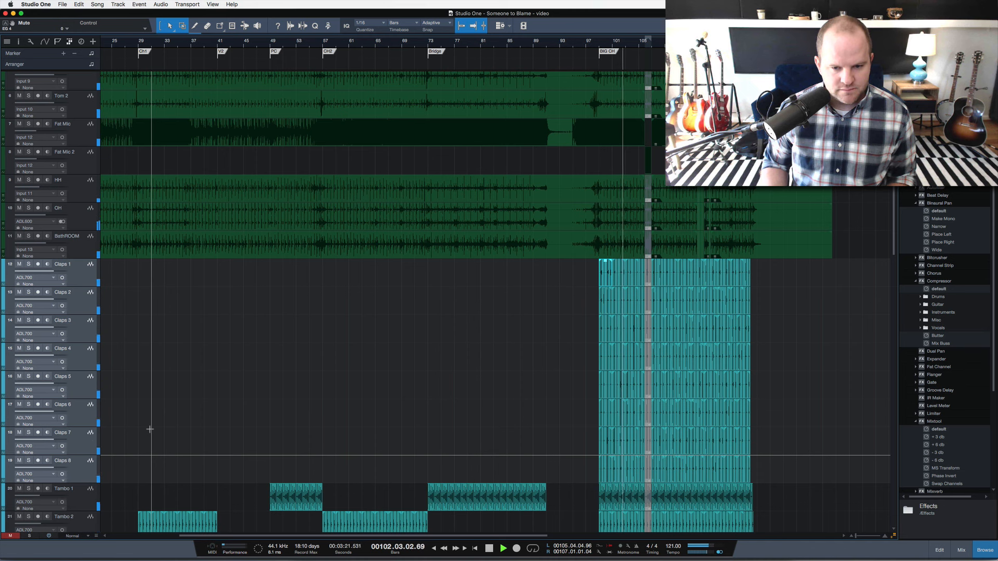
{"action": "scroll", "coordinate": [224, 428], "scroll_direction": "down", "scroll_amount": 5}
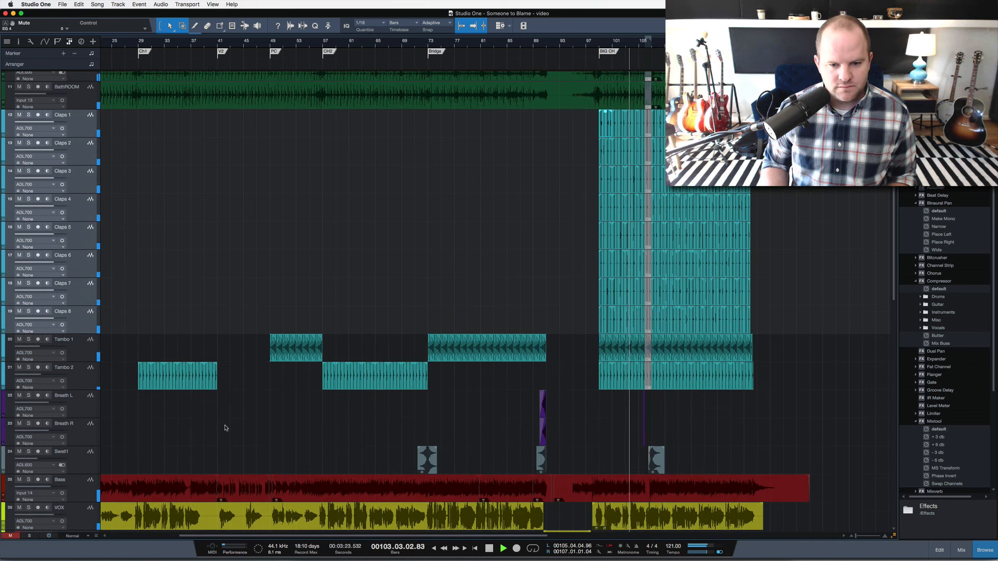
Follow the big chorus playback down through the claps, tambourine, bass and vocal tracks and stop playback.
{"action": "scroll", "coordinate": [432, 376], "scroll_direction": "down", "scroll_amount": 1}
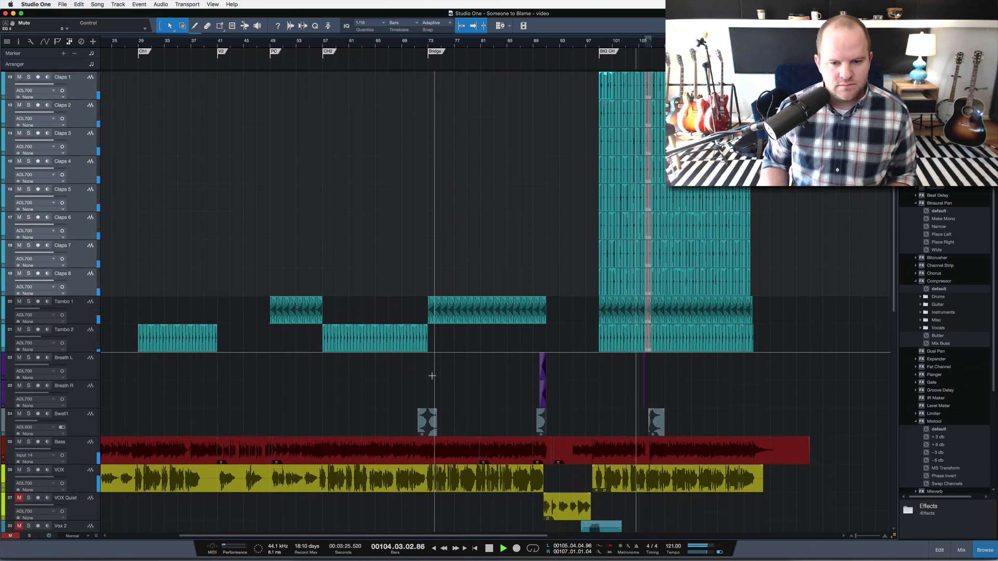
{"action": "scroll", "coordinate": [459, 316], "scroll_direction": "down", "scroll_amount": 3}
{"action": "key", "text": "space"}
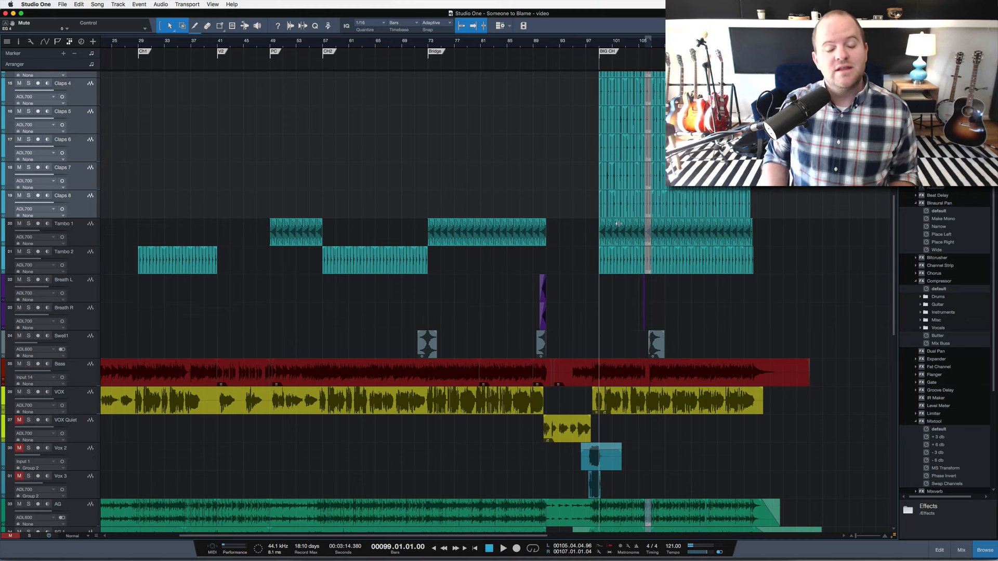
Shrink all tracks to overview height and place the playhead at bar 72, just before the Bridge marker.
{"action": "key", "text": "shift+w"}
{"action": "key", "text": "shift+w"}
{"action": "key", "text": "shift+w"}
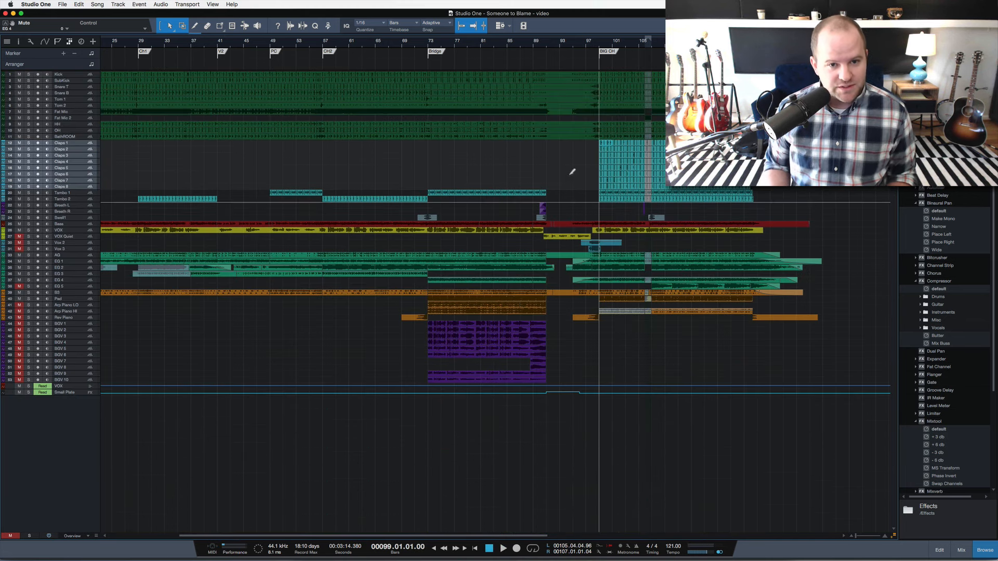
{"action": "key", "text": "super+comma"}
{"action": "left_click", "coordinate": [425, 45]}
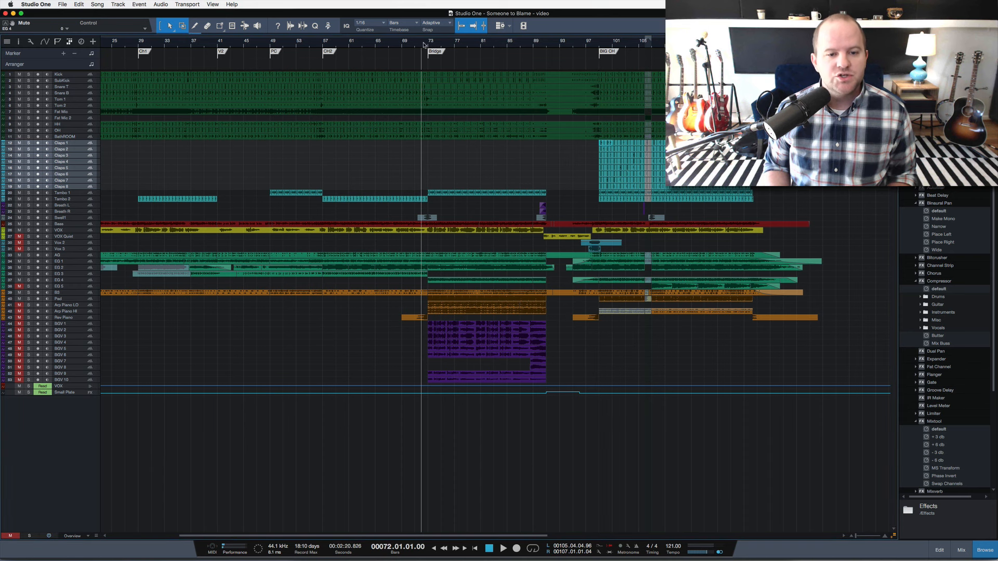
{"action": "left_click_drag", "start_coordinate": [424, 45], "coordinate": [421, 62]}
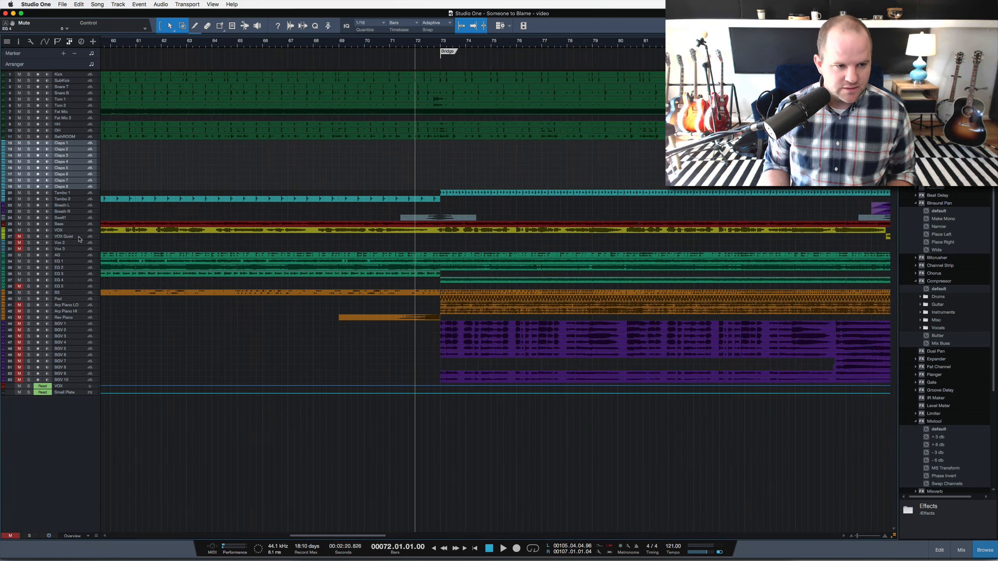
Unmute all tracks from VOX Quiet through BGV 10, select EG 1 and place the playhead just before the Bridge.
{"action": "left_click", "coordinate": [79, 238]}
{"action": "left_click", "coordinate": [77, 382], "text": "shift"}
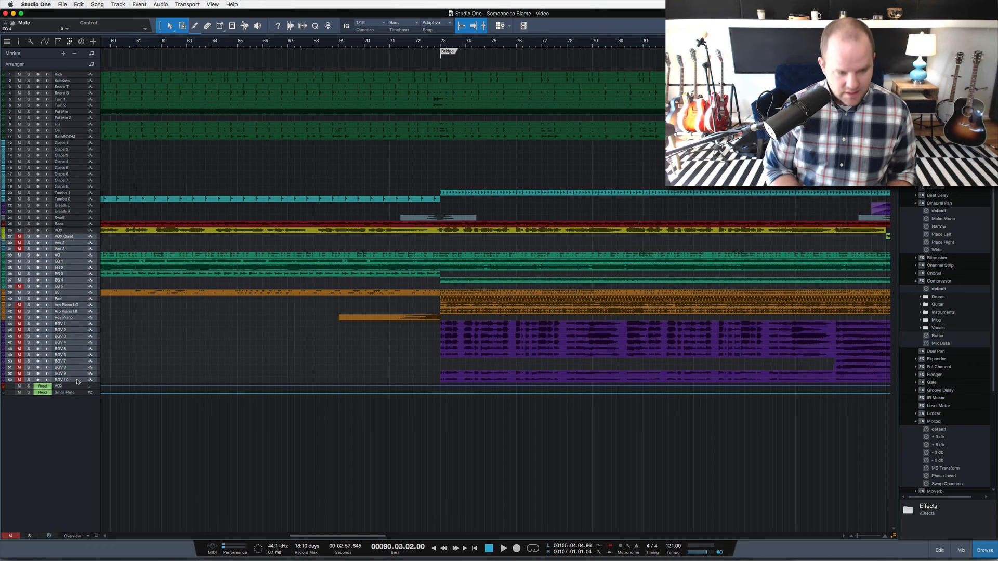
{"action": "key", "text": "m"}
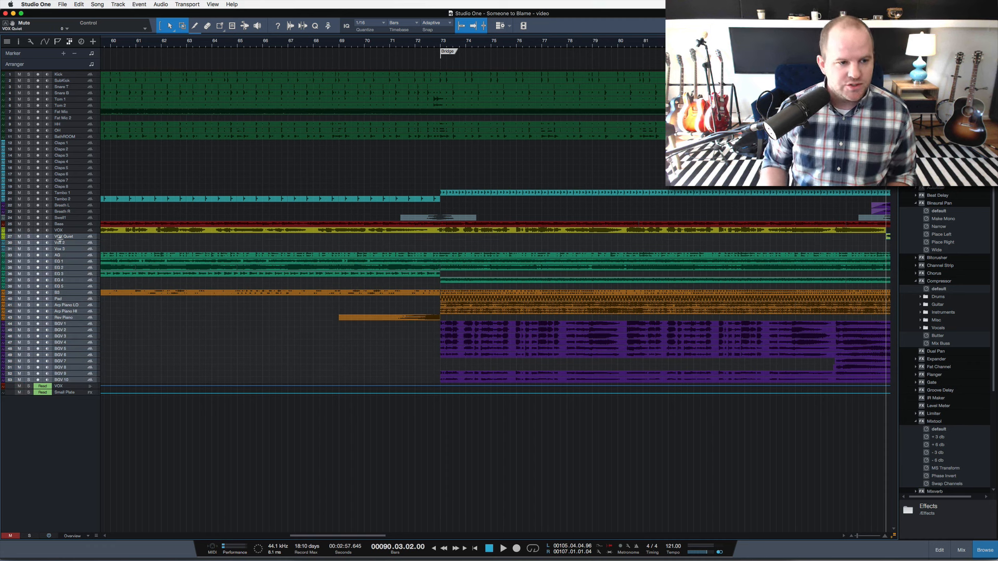
{"action": "left_click", "coordinate": [87, 263]}
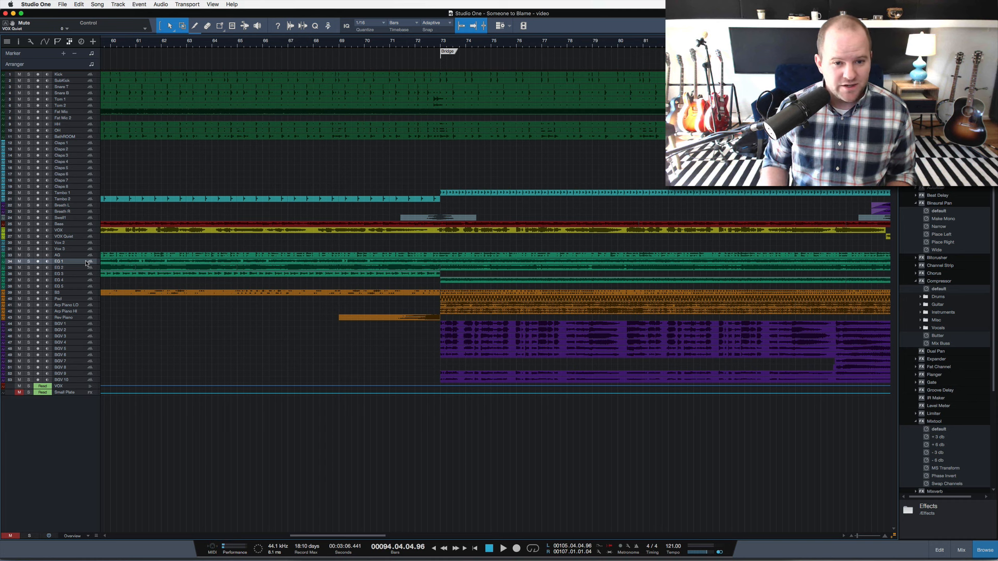
{"action": "left_click", "coordinate": [434, 49]}
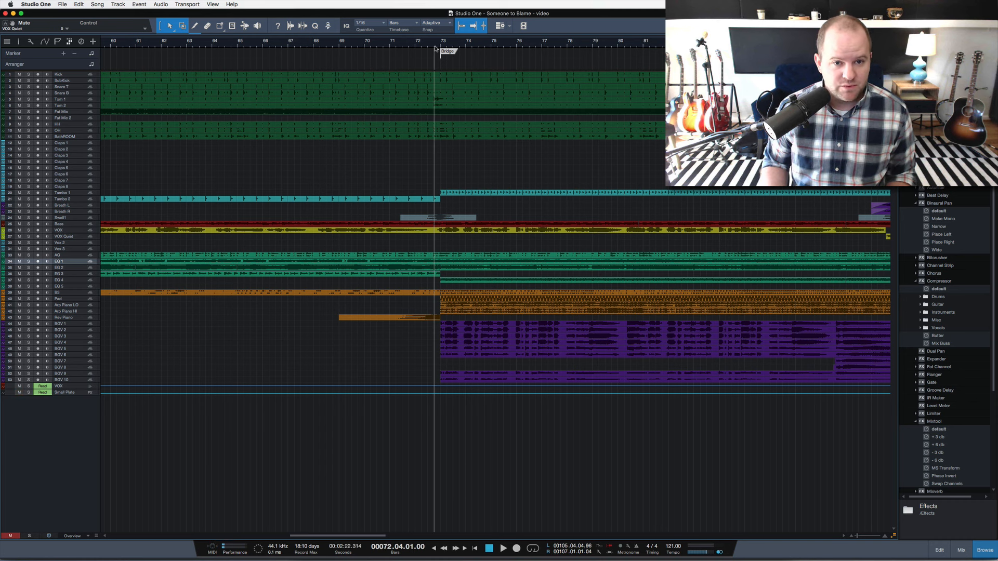
Mute tracks EG 2 through BGV 10 and play the bridge from bar 73 without them.
{"action": "left_click", "coordinate": [65, 269]}
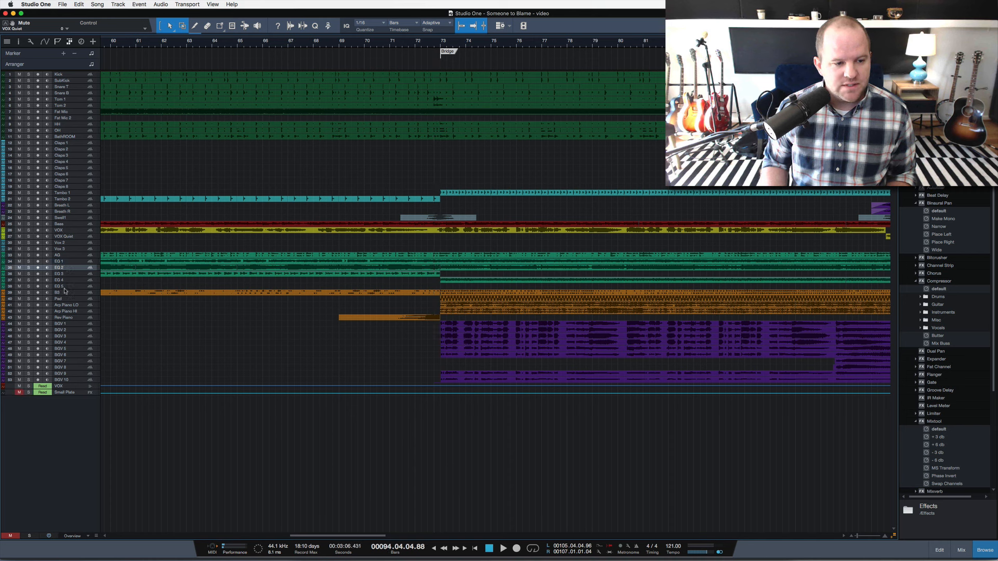
{"action": "left_click", "coordinate": [83, 381], "text": "shift"}
{"action": "key", "text": "m"}
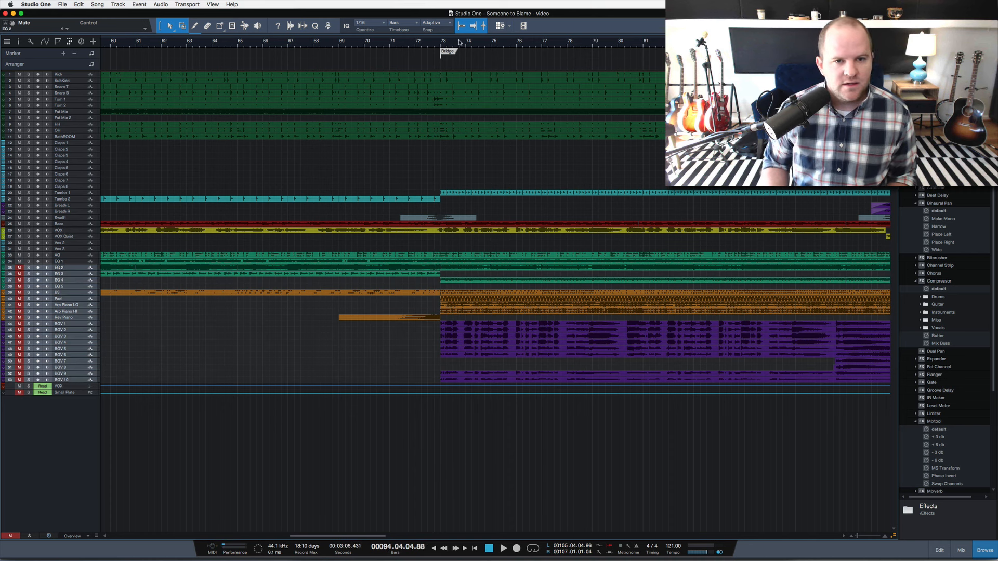
{"action": "left_click", "coordinate": [441, 45]}
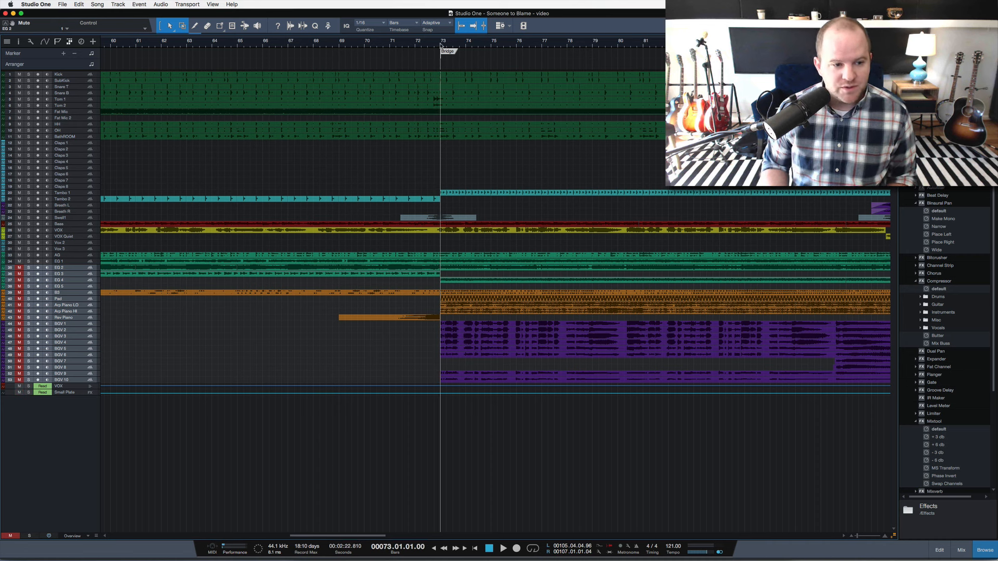
{"action": "key", "text": "space"}
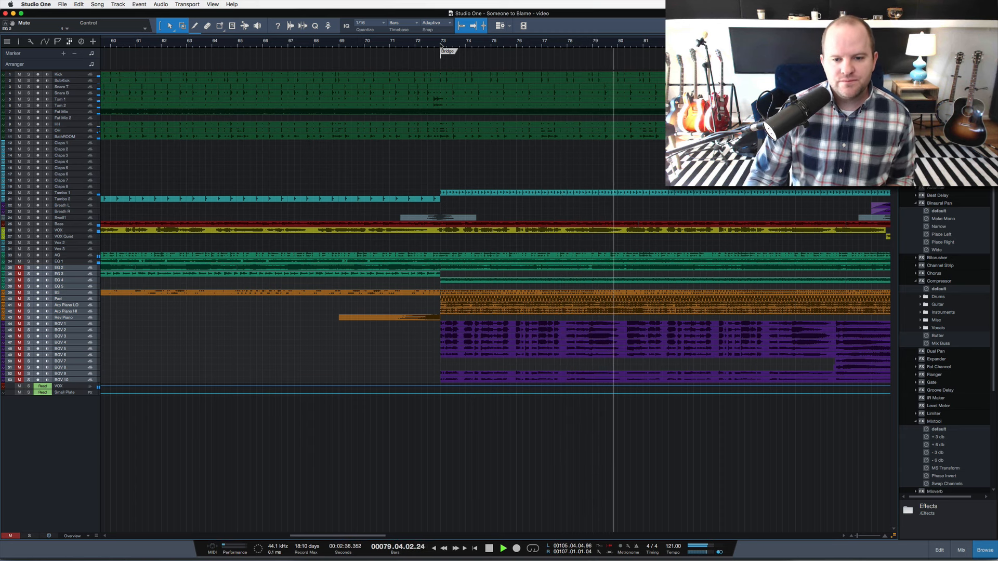
{"action": "key", "text": "space"}
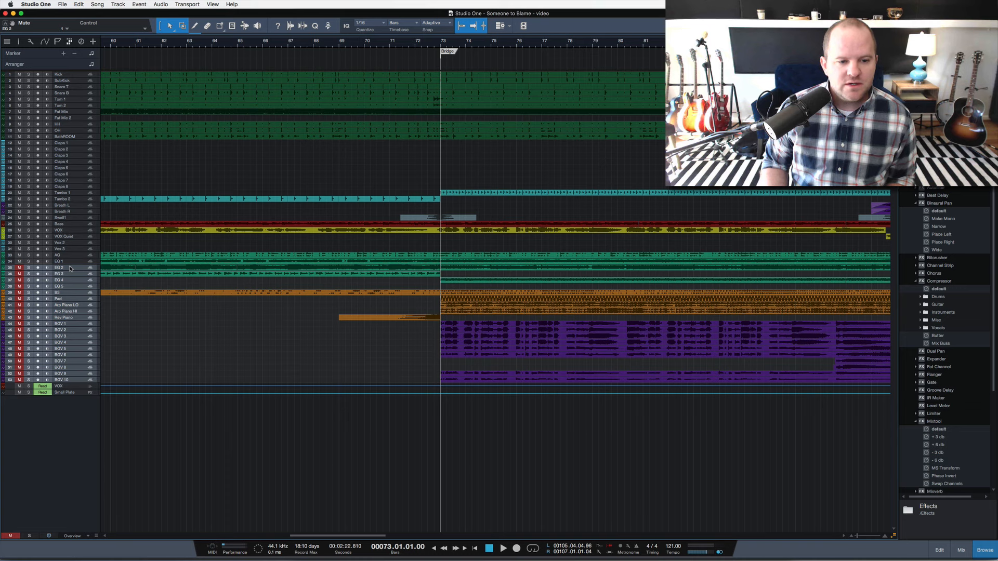
Unmute EG 2, EG 3 and EG 4, play them soloed in the bridge, release the solos and stop playback.
{"action": "scroll", "coordinate": [139, 279], "scroll_direction": "up", "scroll_amount": 4}
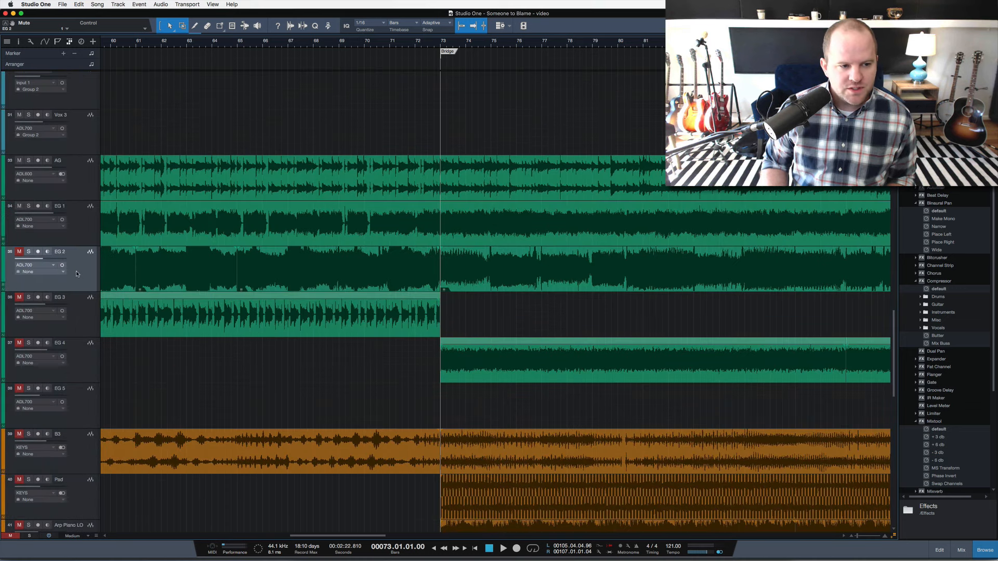
{"action": "key", "text": "space"}
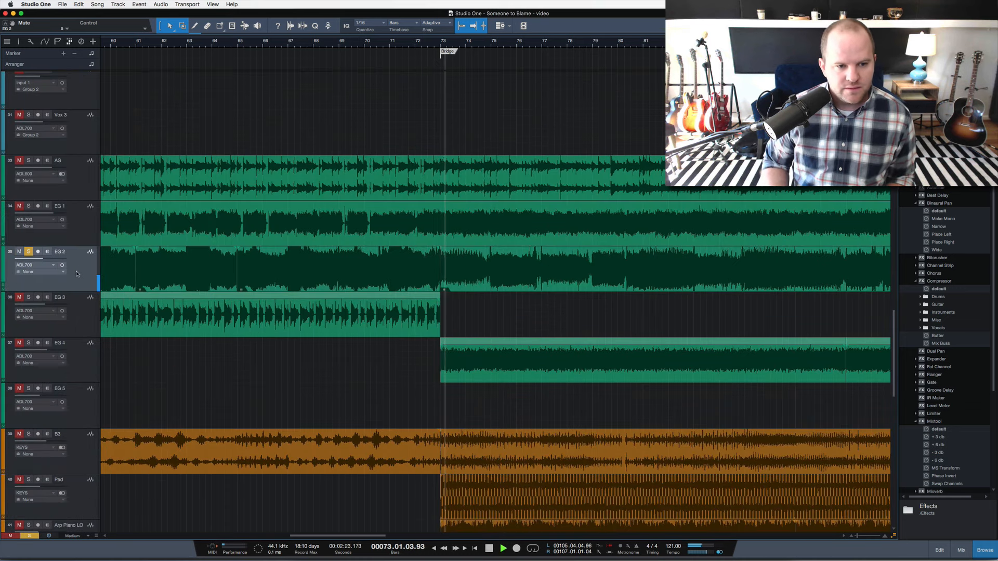
{"action": "left_click", "coordinate": [29, 298]}
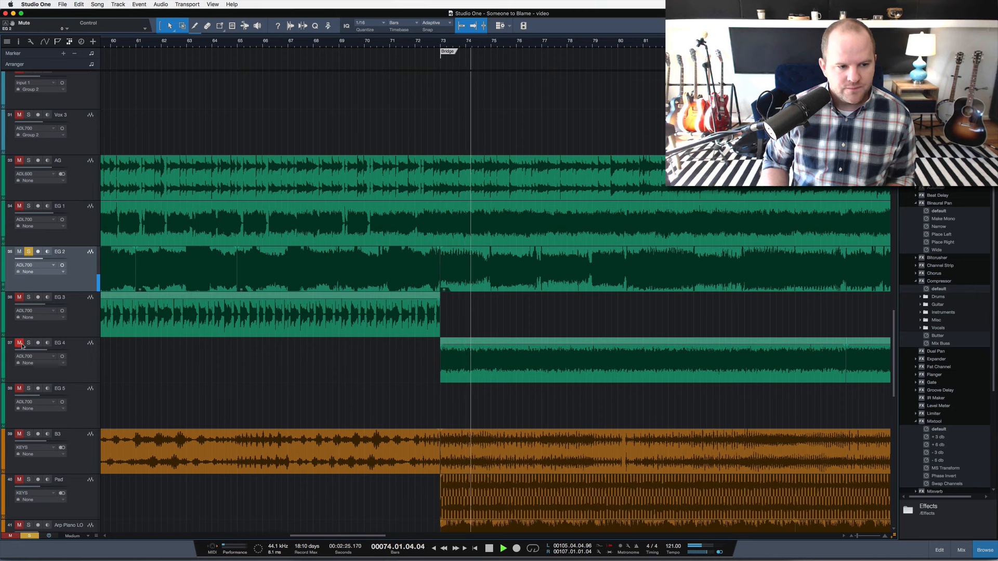
{"action": "left_click", "coordinate": [29, 343]}
{"action": "left_click", "coordinate": [18, 299]}
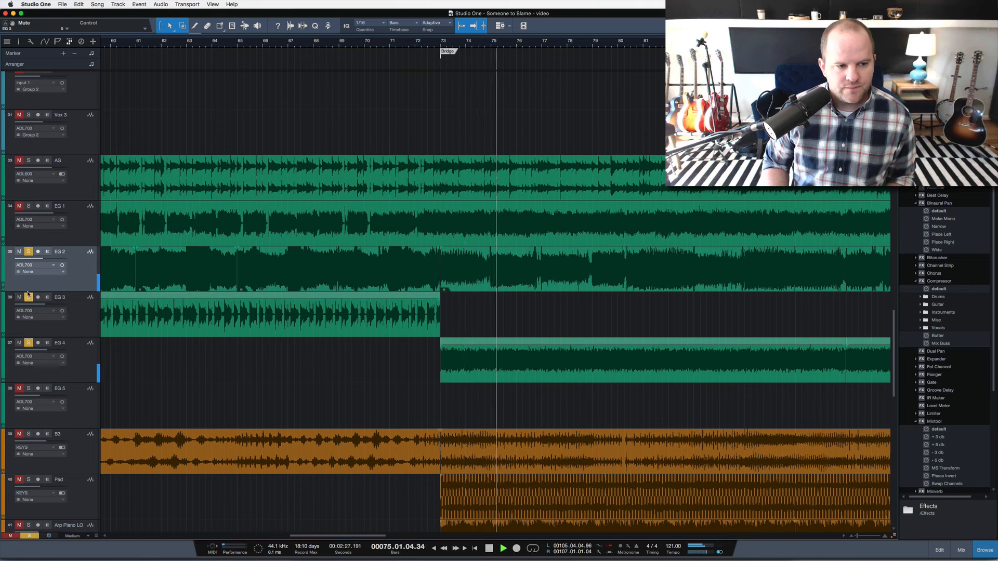
{"action": "key", "text": "shift+s"}
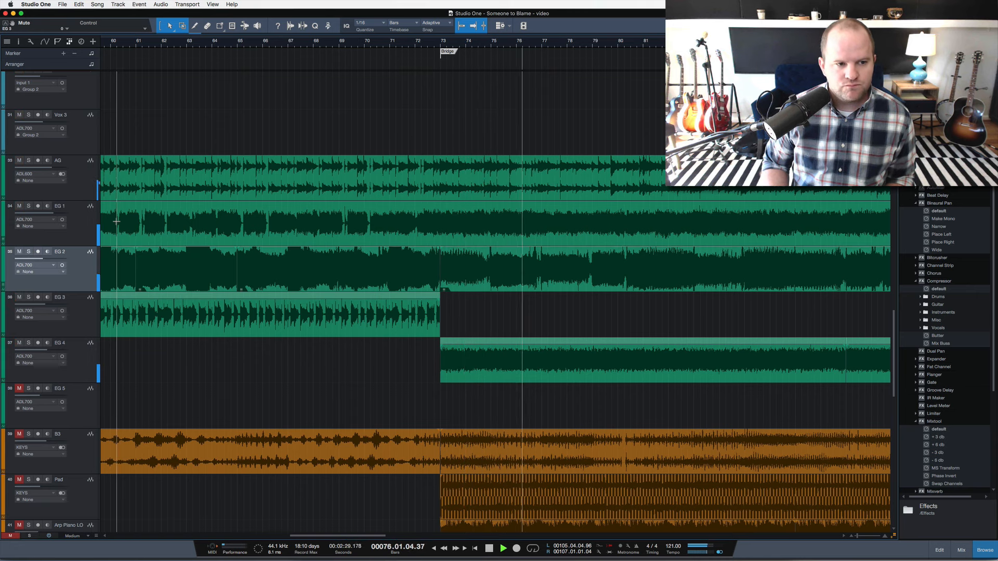
{"action": "scroll", "coordinate": [226, 291], "scroll_direction": "down", "scroll_amount": 5}
{"action": "key", "text": "space"}
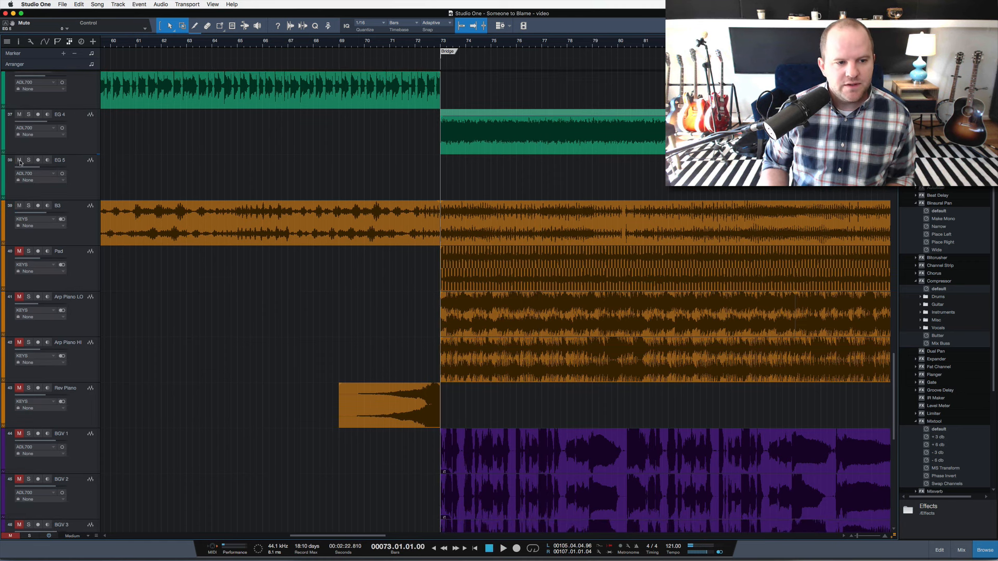
Unmute EG 5 and B3, play the B3 soloed from bar 73 and release its solo.
{"action": "left_click", "coordinate": [88, 226]}
{"action": "key", "text": "s"}
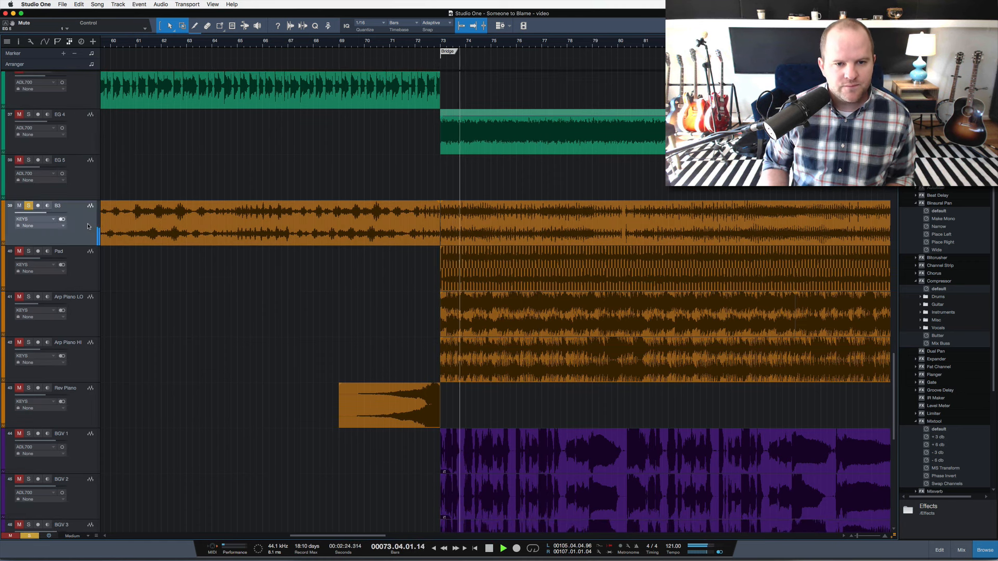
{"action": "key", "text": "s"}
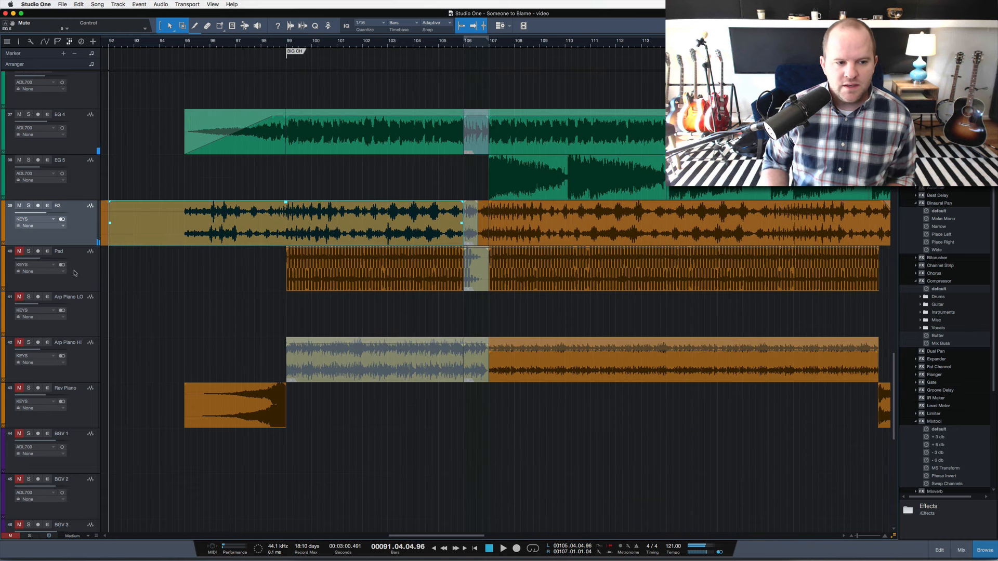
Unmute the Pad track, play it in the big chorus from bar 99 and stop playback.
{"action": "left_click", "coordinate": [75, 273]}
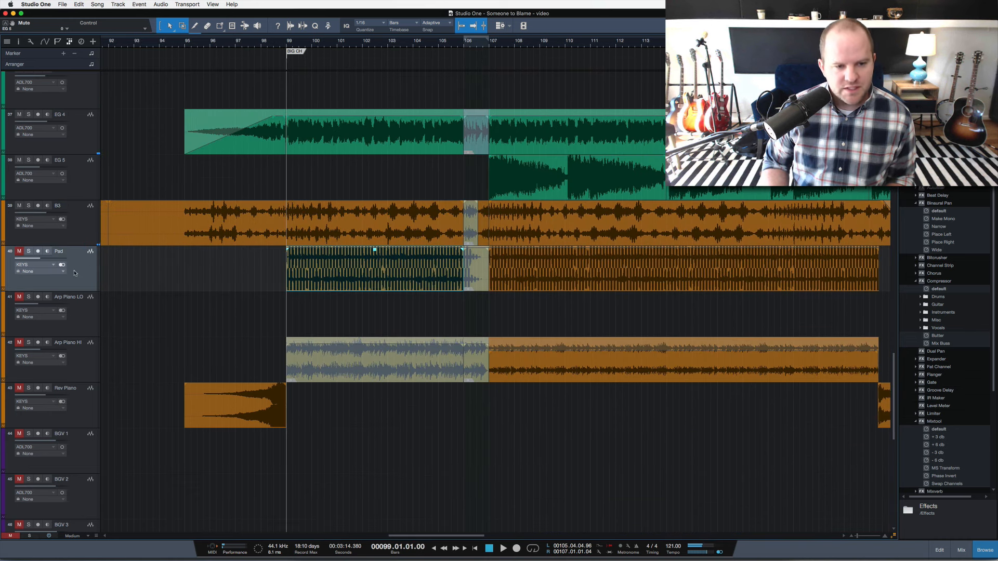
{"action": "key", "text": "s"}
{"action": "key", "text": "space"}
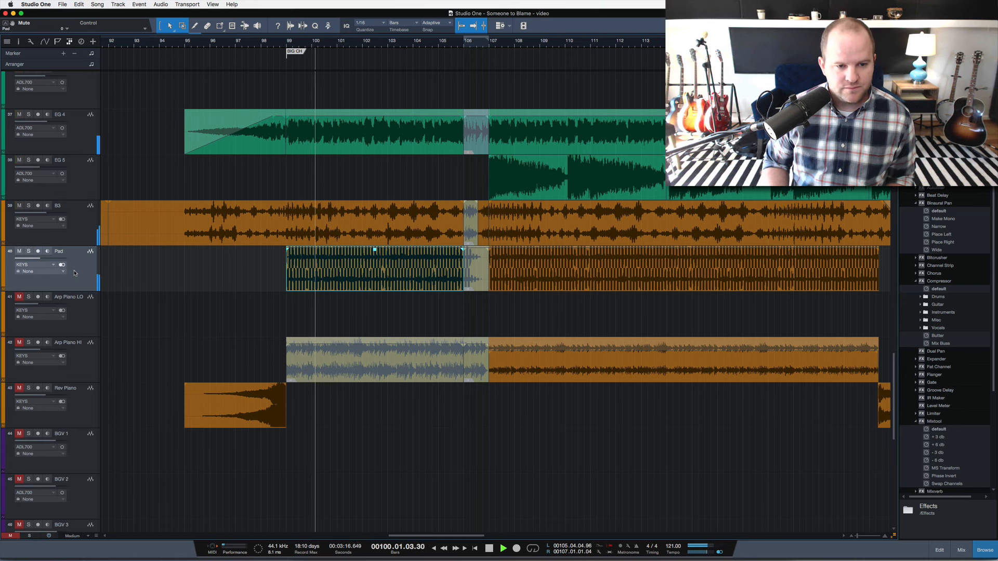
{"action": "key", "text": "space"}
Play the bridge from bar 73, soloing the Pad briefly and releasing the solo.
{"action": "key", "text": "s"}
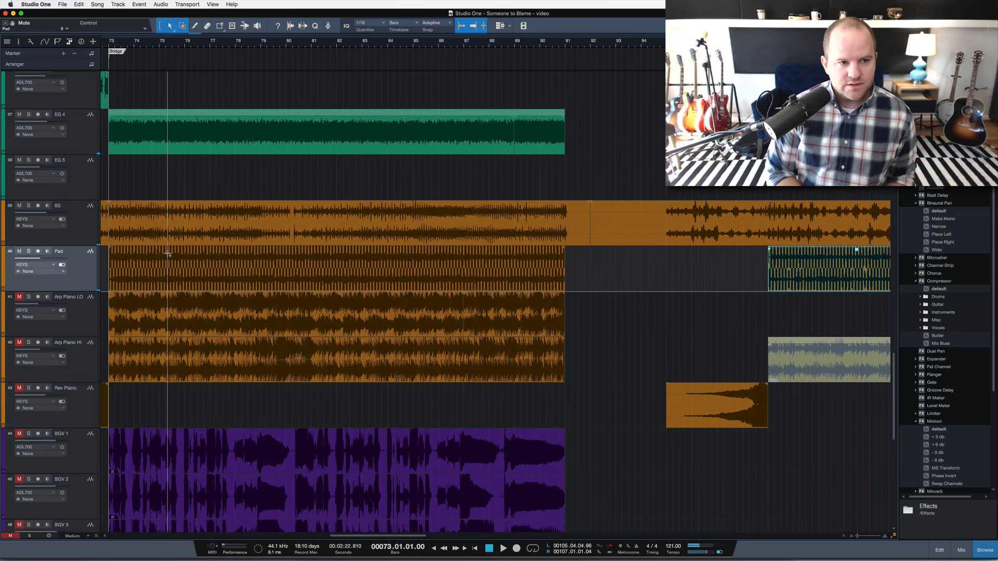
{"action": "key", "text": "s"}
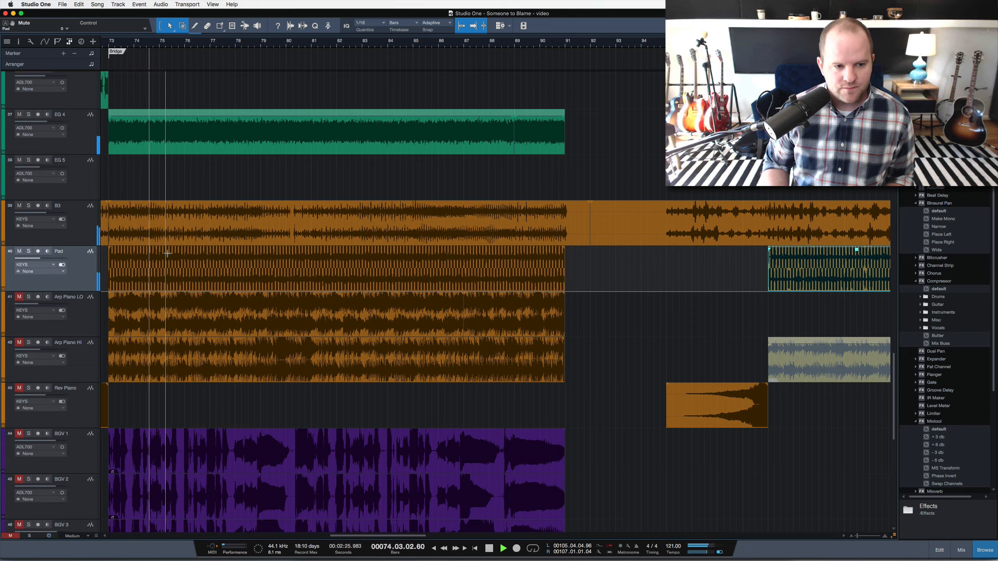
{"action": "key", "text": "s"}
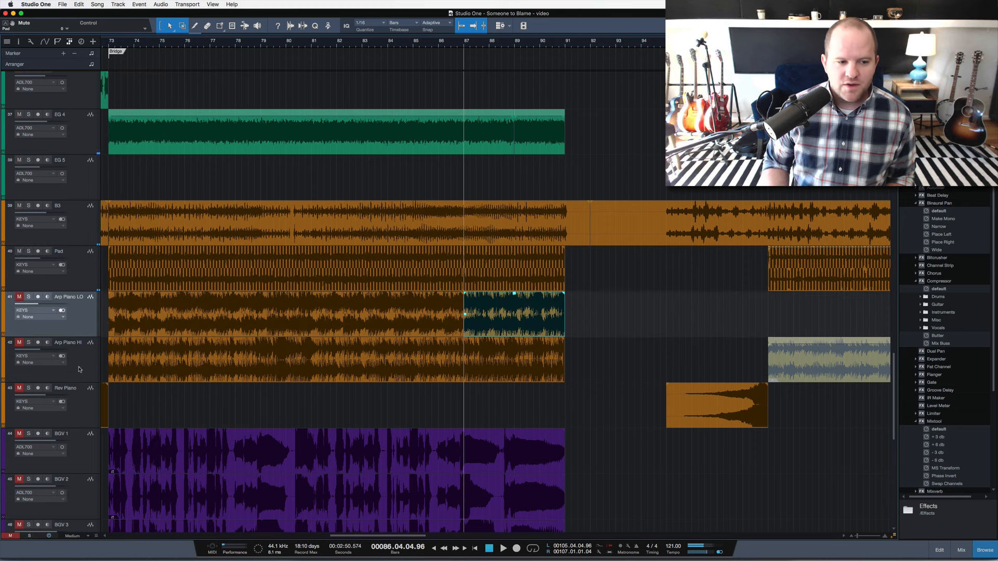
Unmute Arp Piano LO and Arp Piano HI and play them soloed together from bar 73.
{"action": "left_click", "coordinate": [79, 369], "text": "shift"}
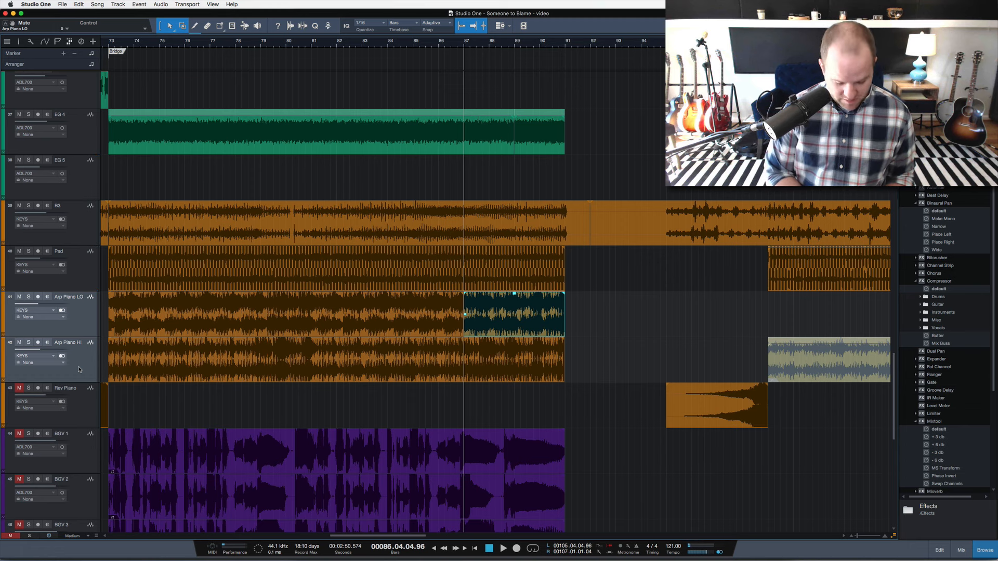
{"action": "key", "text": "shift+b"}
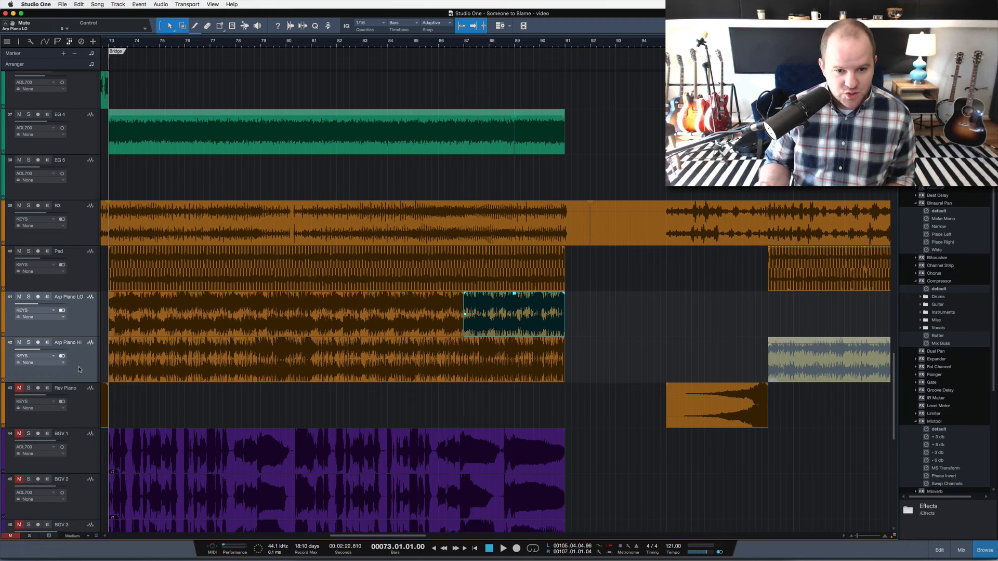
{"action": "key", "text": "space"}
{"action": "key", "text": "s"}
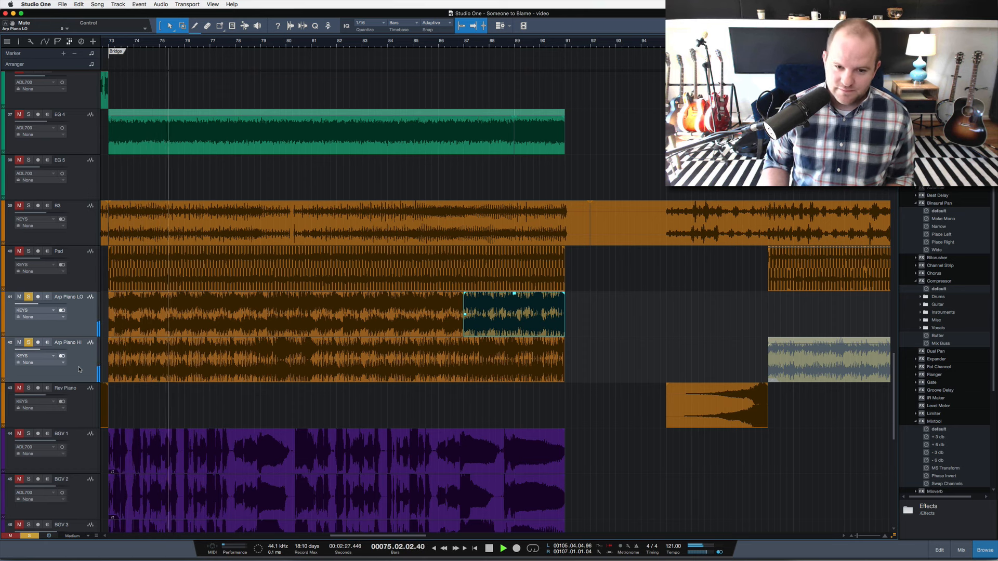
{"action": "key", "text": "space"}
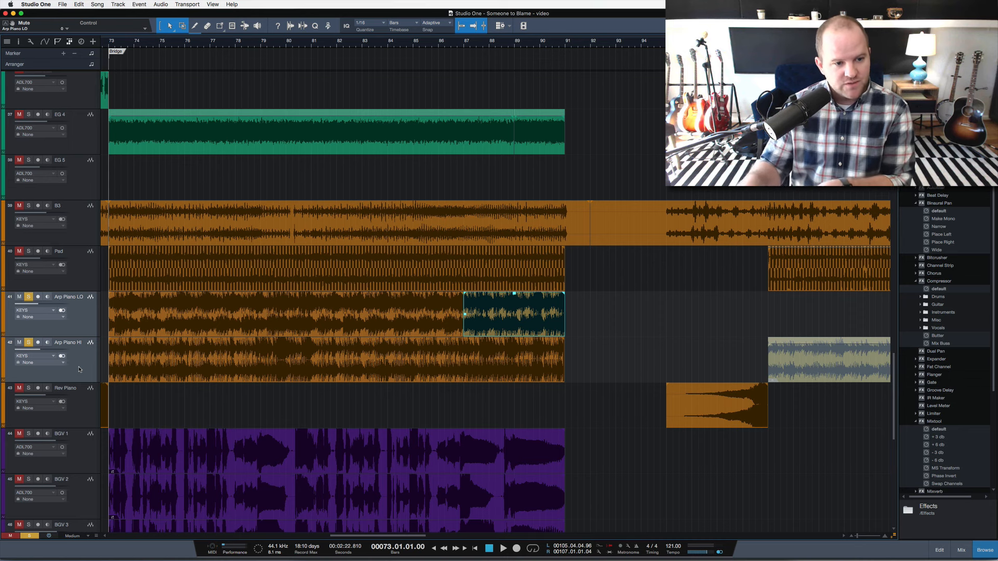
Play the soloed arp pianos at the end of the bridge from bar 89 and stop playback.
{"action": "left_click", "coordinate": [515, 47]}
{"action": "key", "text": "space"}
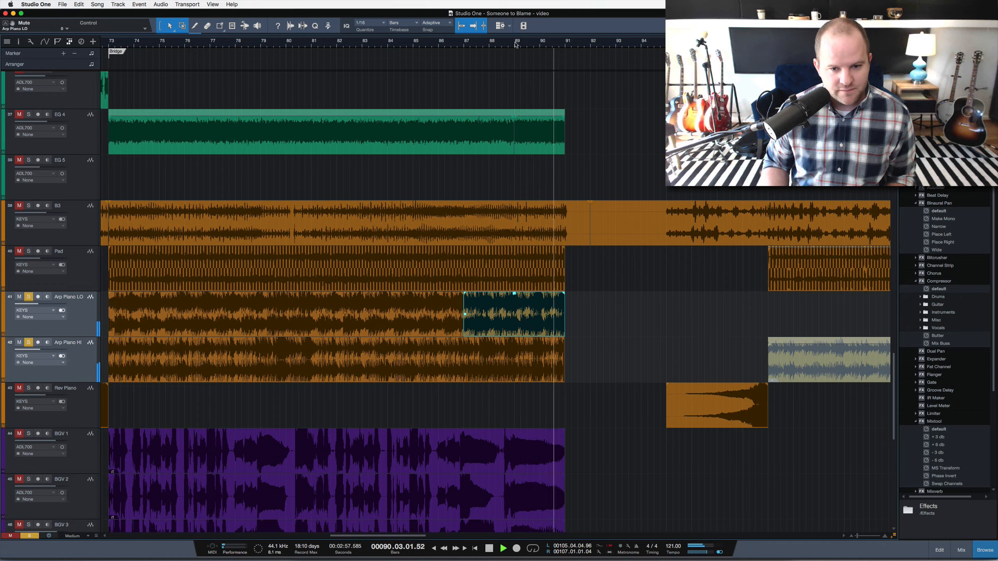
{"action": "key", "text": "space"}
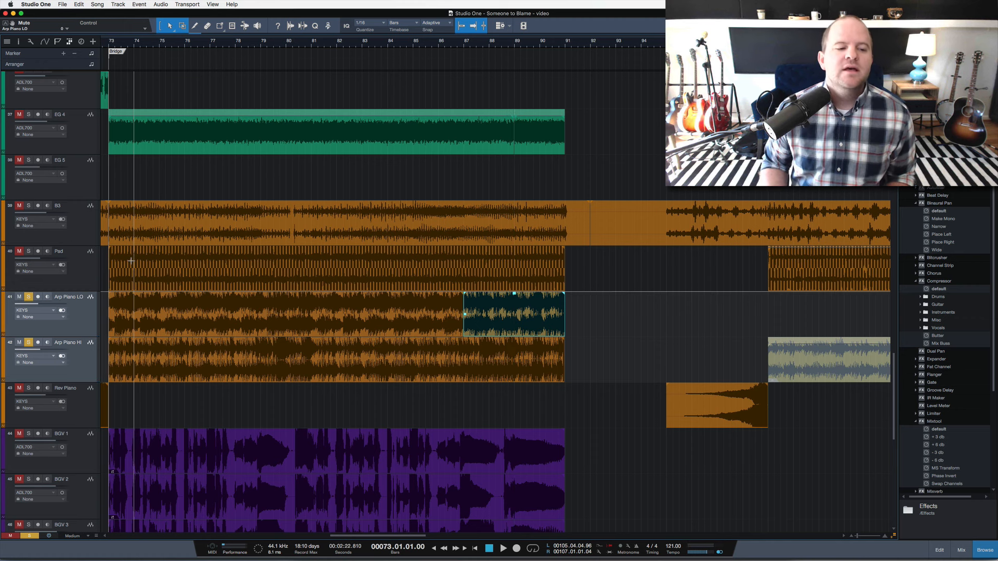
Play the Rev Piano soloed from bar 71, release its solo and replay the lead-in to the bridge with the track unmuted.
{"action": "scroll", "coordinate": [150, 314], "scroll_direction": "down", "scroll_amount": 4}
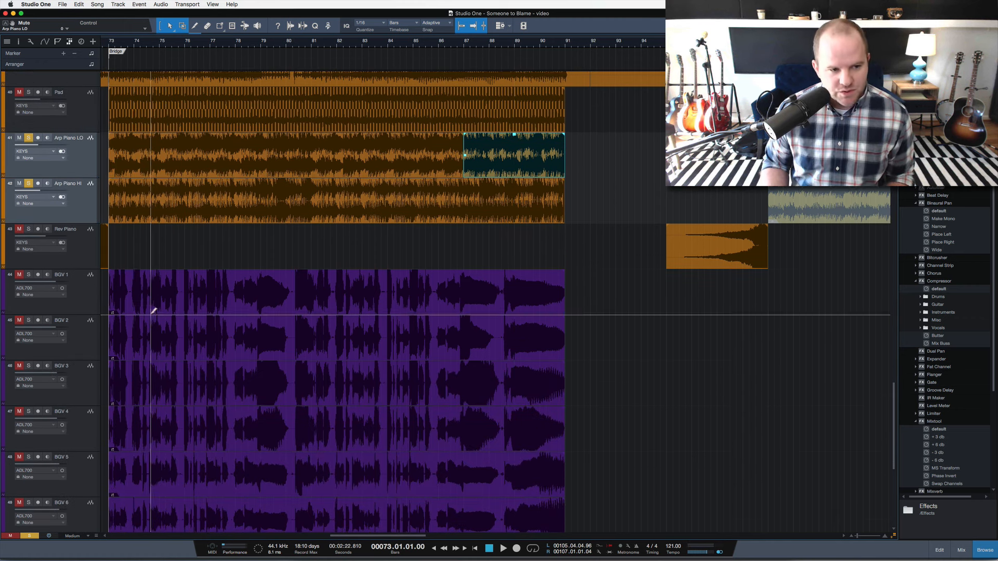
{"action": "scroll", "coordinate": [215, 313], "scroll_direction": "left", "scroll_amount": 3}
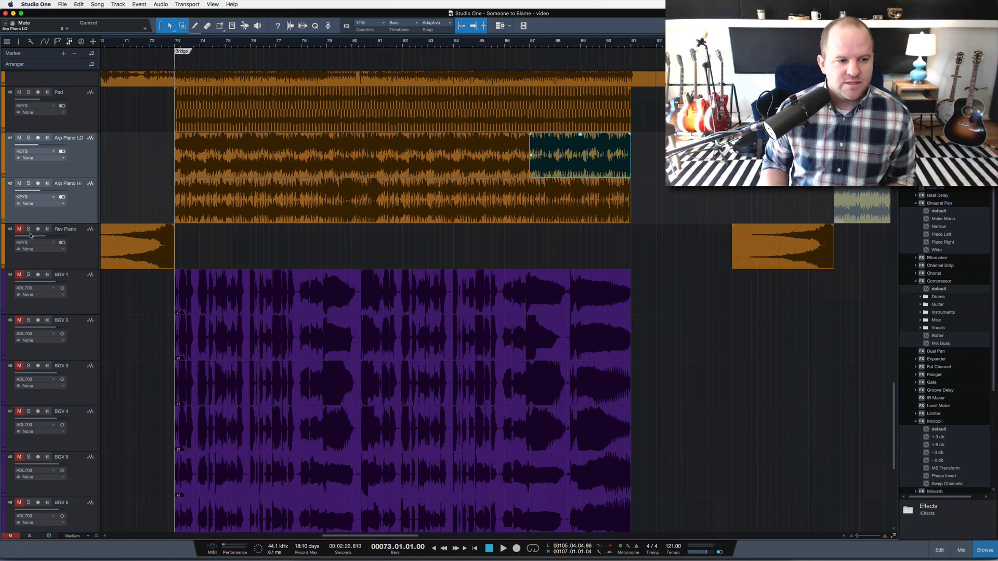
{"action": "left_click", "coordinate": [142, 41]}
{"action": "key", "text": "space"}
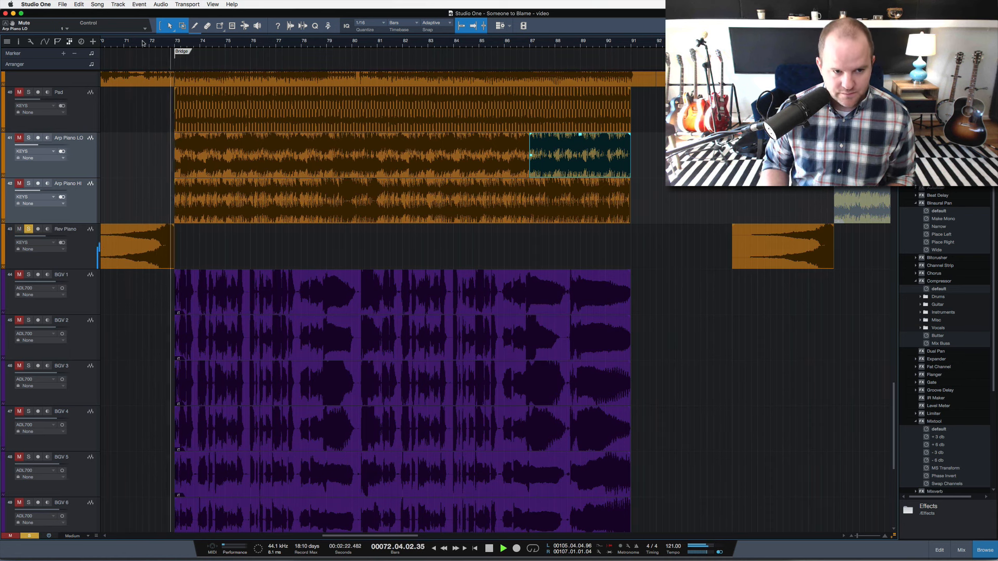
{"action": "key", "text": "space"}
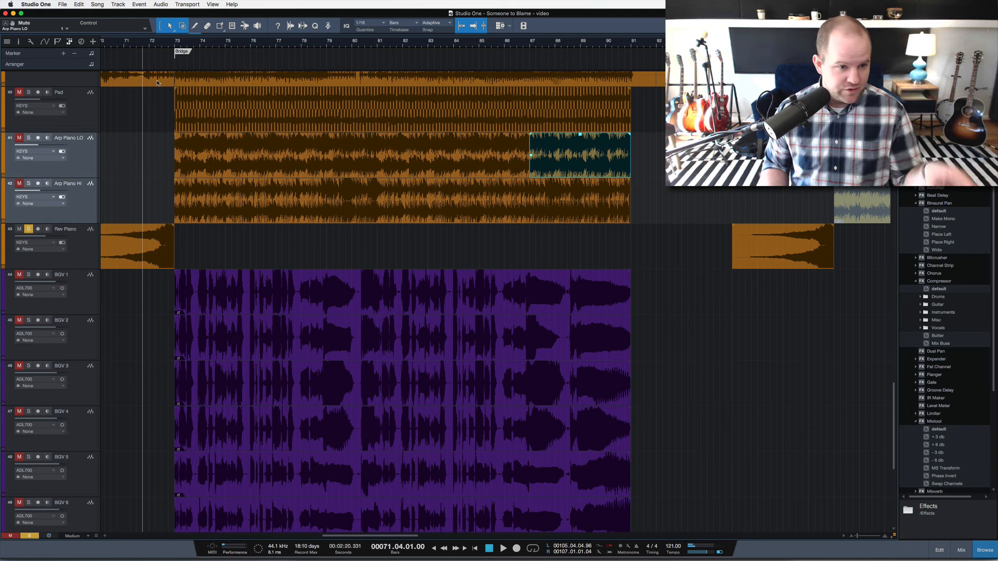
{"action": "key", "text": "shift+s"}
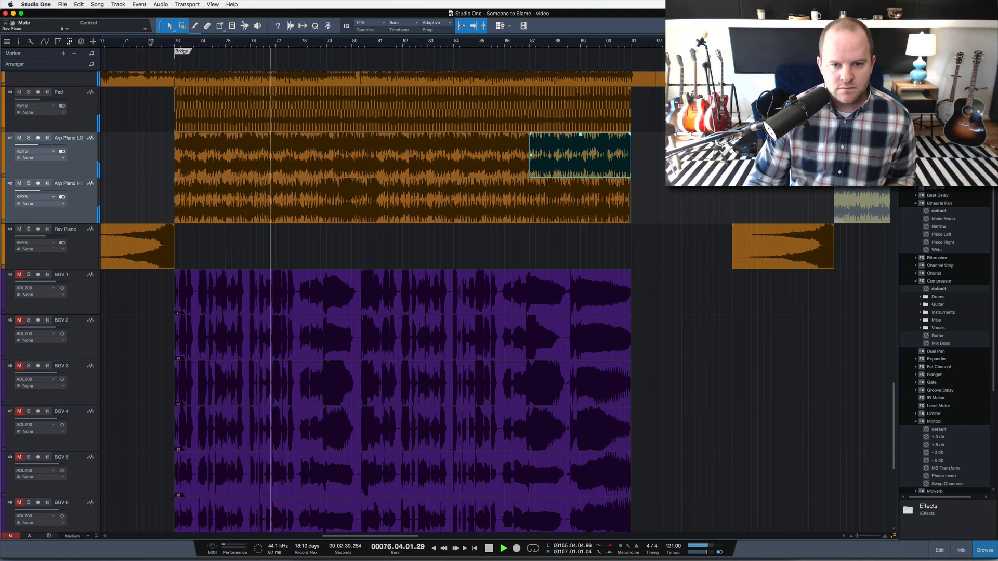
{"action": "key", "text": "space"}
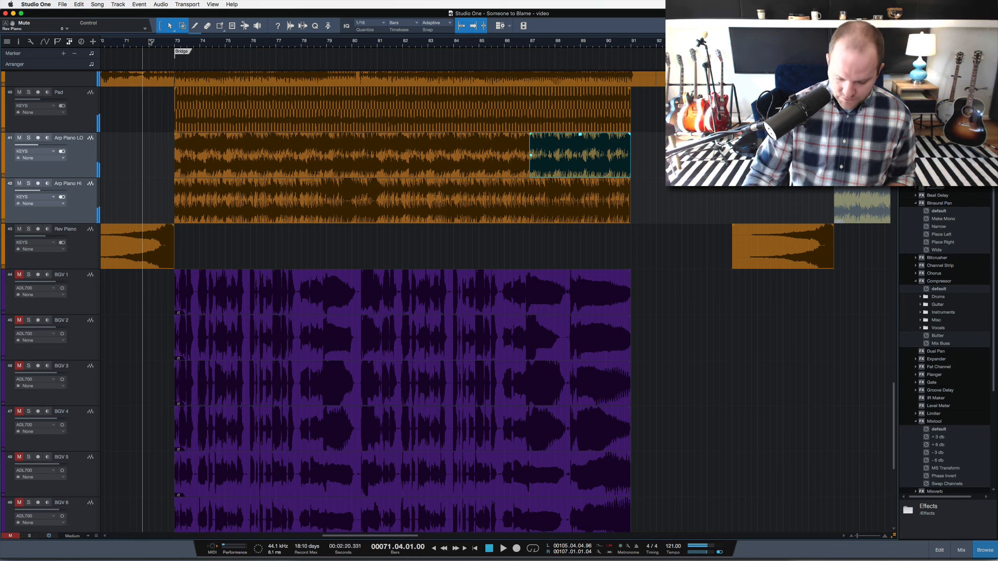
Select the tracks BGV 1 through BGV 10, unmute them and solo them as a group.
{"action": "scroll", "coordinate": [248, 260], "scroll_direction": "down", "scroll_amount": 10}
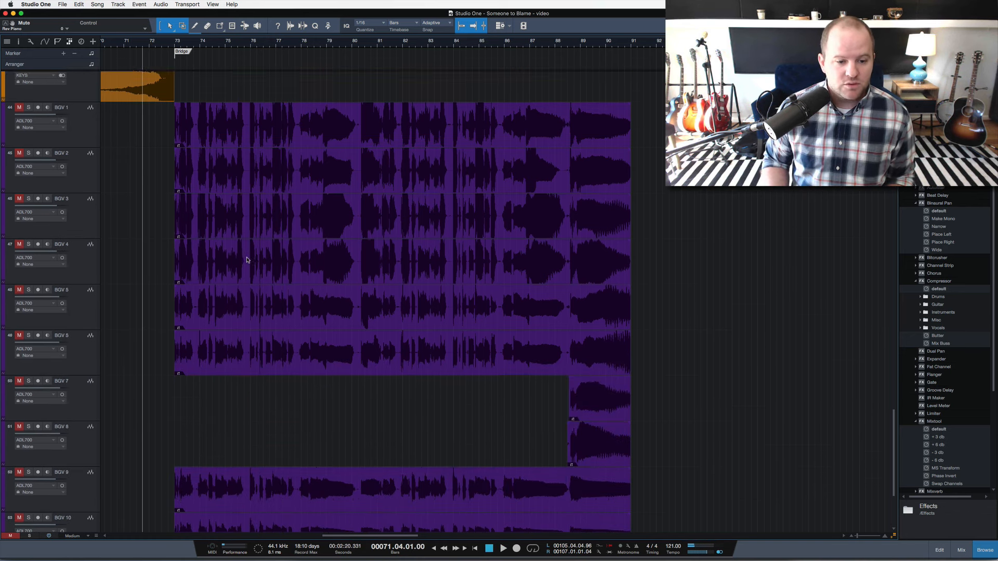
{"action": "scroll", "coordinate": [248, 257], "scroll_direction": "down", "scroll_amount": 2}
{"action": "scroll", "coordinate": [248, 257], "scroll_direction": "down", "scroll_amount": 1}
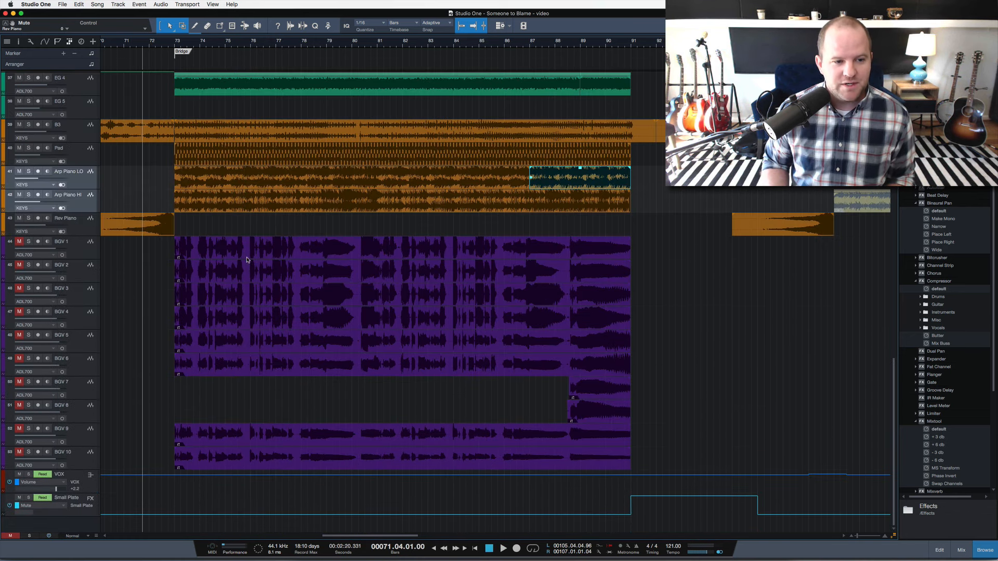
{"action": "double_click", "coordinate": [89, 253]}
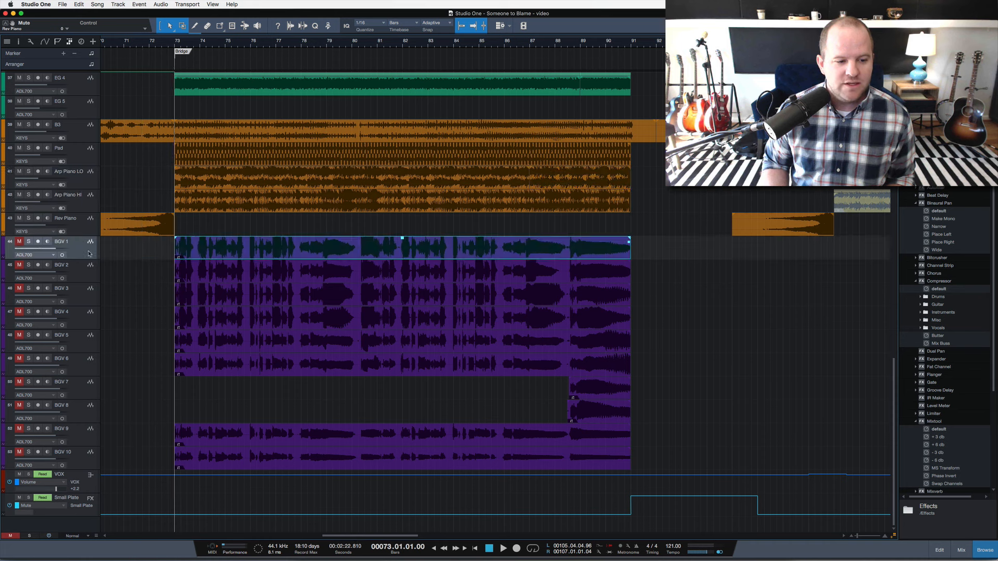
{"action": "left_click", "coordinate": [81, 457], "text": "shift"}
{"action": "key", "text": "m"}
{"action": "key", "text": "s"}
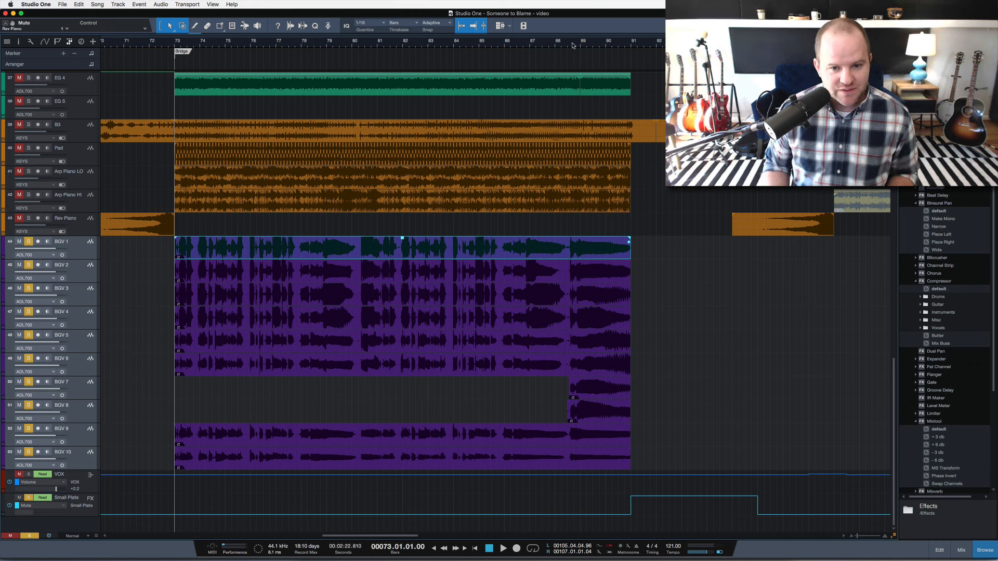
Play the soloed backing vocals from the end of bar 72 through the bridge, adding VOX to the solo, and stop playback.
{"action": "left_click", "coordinate": [555, 46]}
{"action": "left_click", "coordinate": [567, 46]}
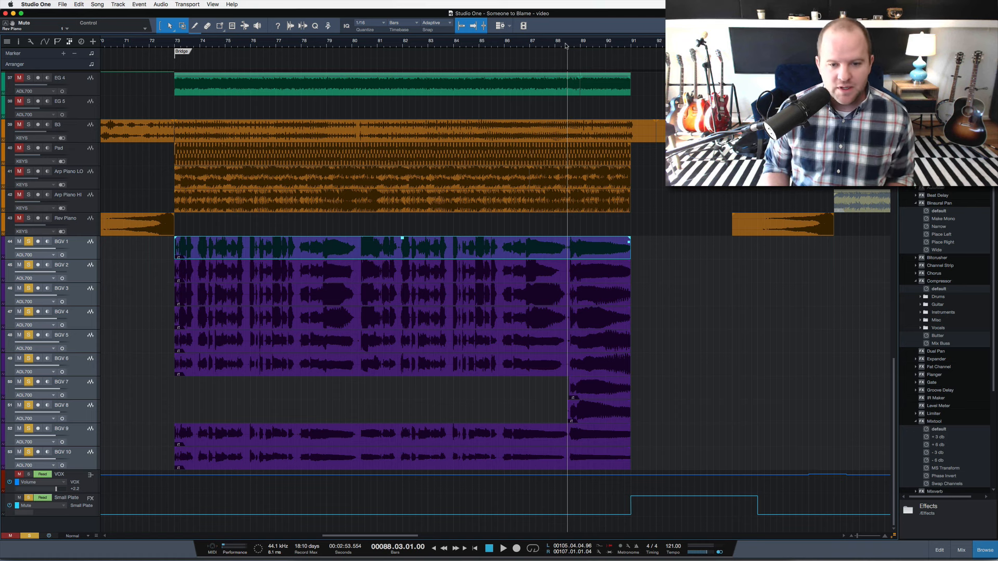
{"action": "left_click", "coordinate": [173, 43]}
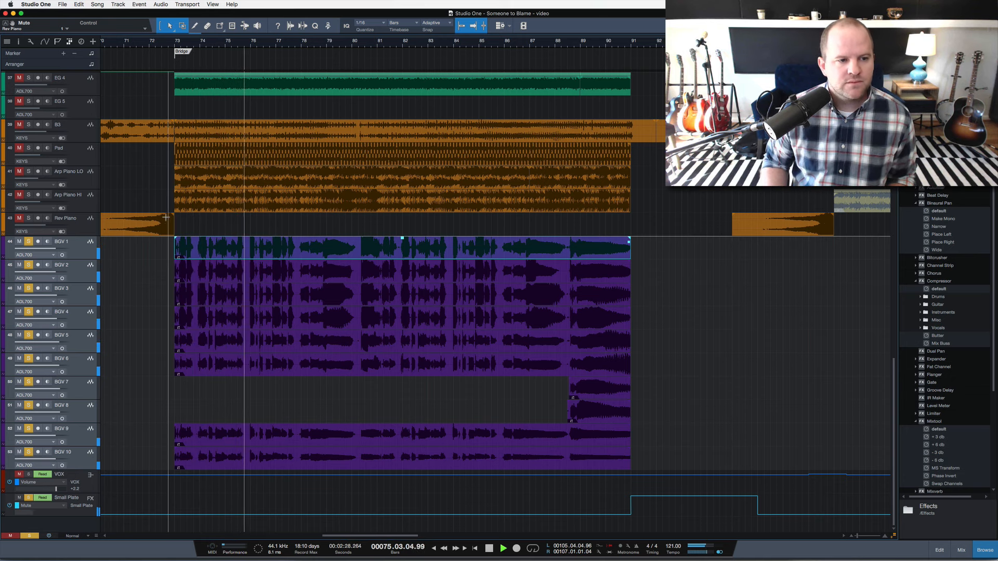
{"action": "scroll", "coordinate": [166, 218], "scroll_direction": "up", "scroll_amount": 9}
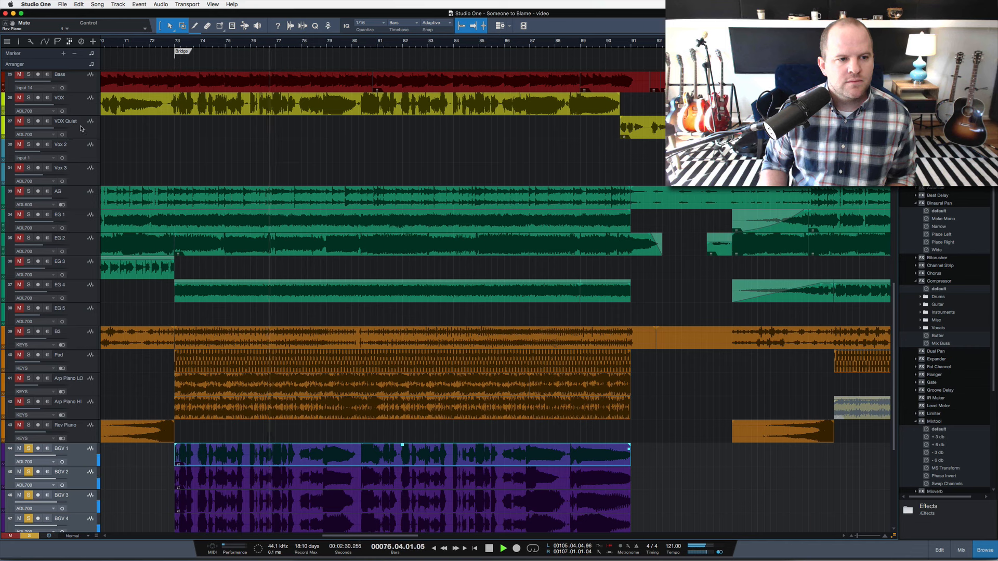
{"action": "scroll", "coordinate": [188, 211], "scroll_direction": "down", "scroll_amount": 2}
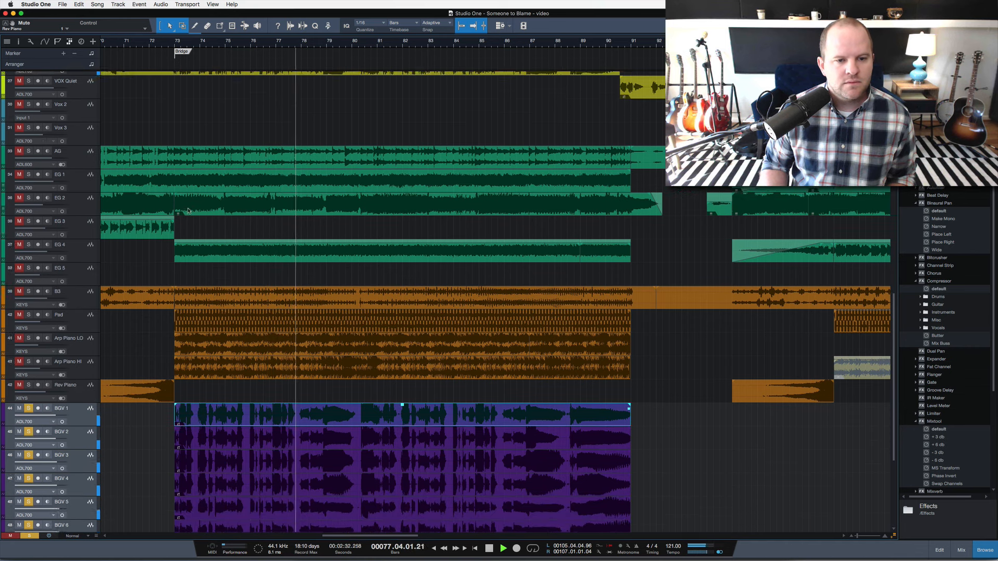
{"action": "scroll", "coordinate": [189, 211], "scroll_direction": "down", "scroll_amount": 2}
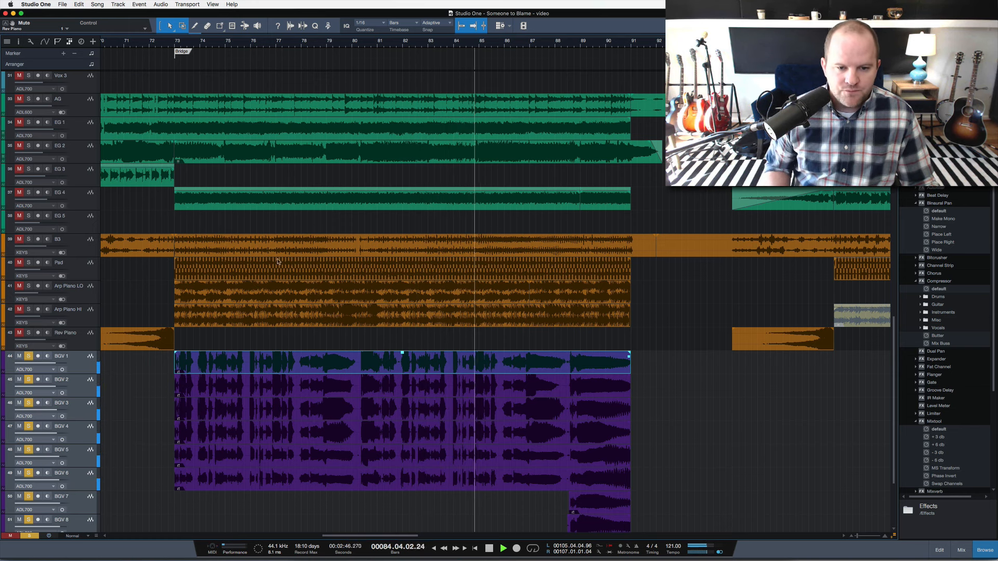
{"action": "scroll", "coordinate": [557, 402], "scroll_direction": "down", "scroll_amount": 5}
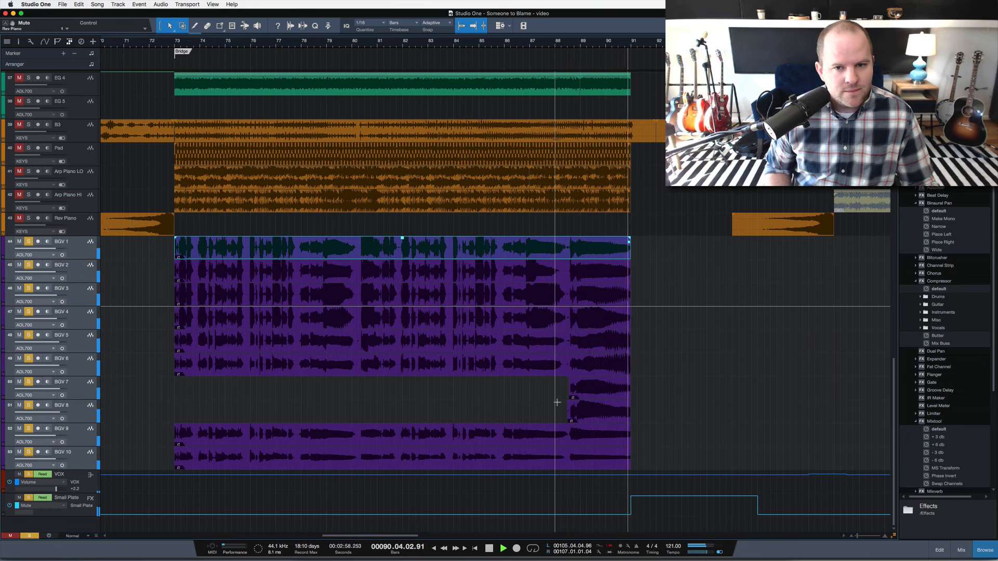
{"action": "key", "text": "space"}
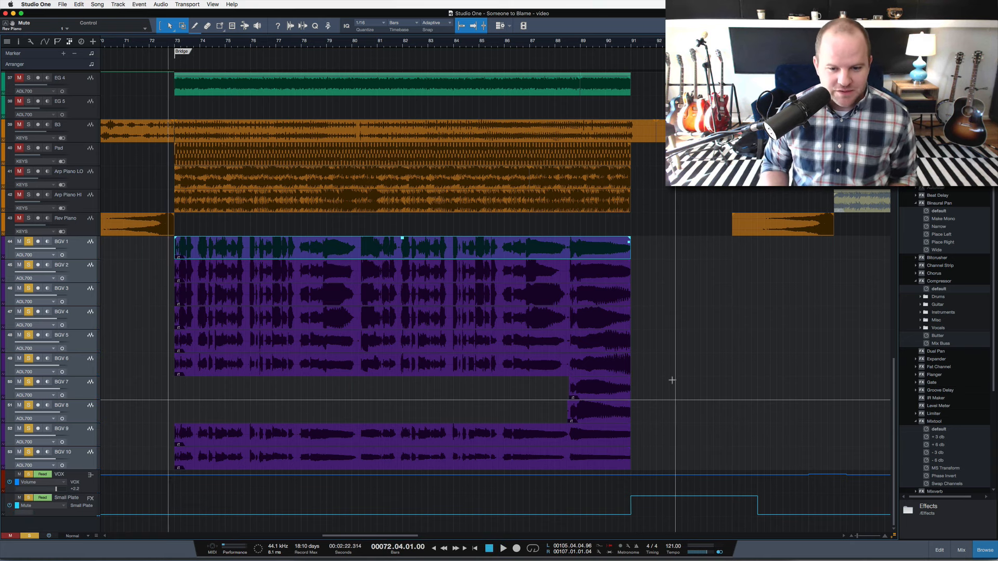
Unmute and solo Breath L, Breath R and Swell1, and play the swell into the bridge from bar 71.
{"action": "scroll", "coordinate": [672, 381], "scroll_direction": "up", "scroll_amount": 15}
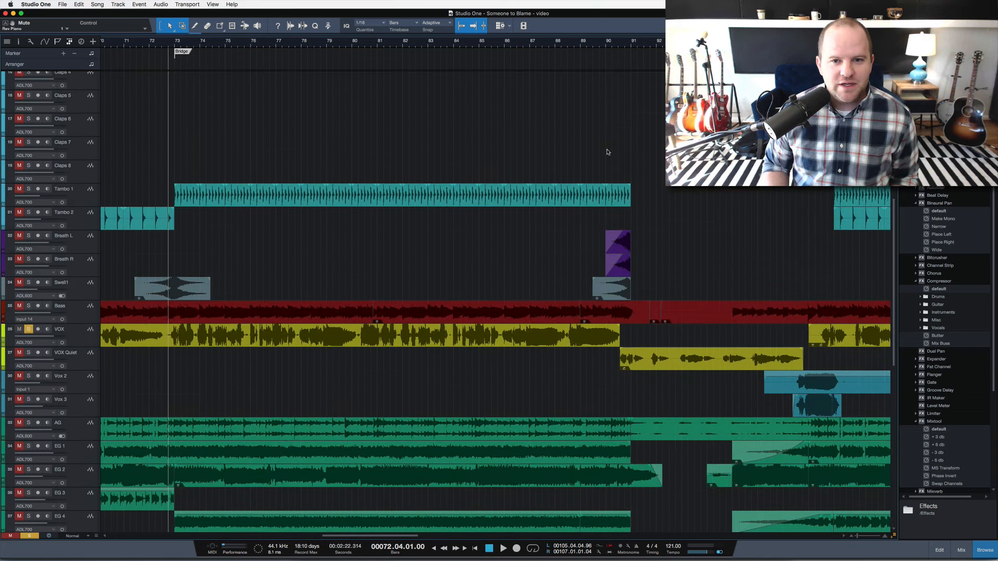
{"action": "left_click", "coordinate": [601, 42]}
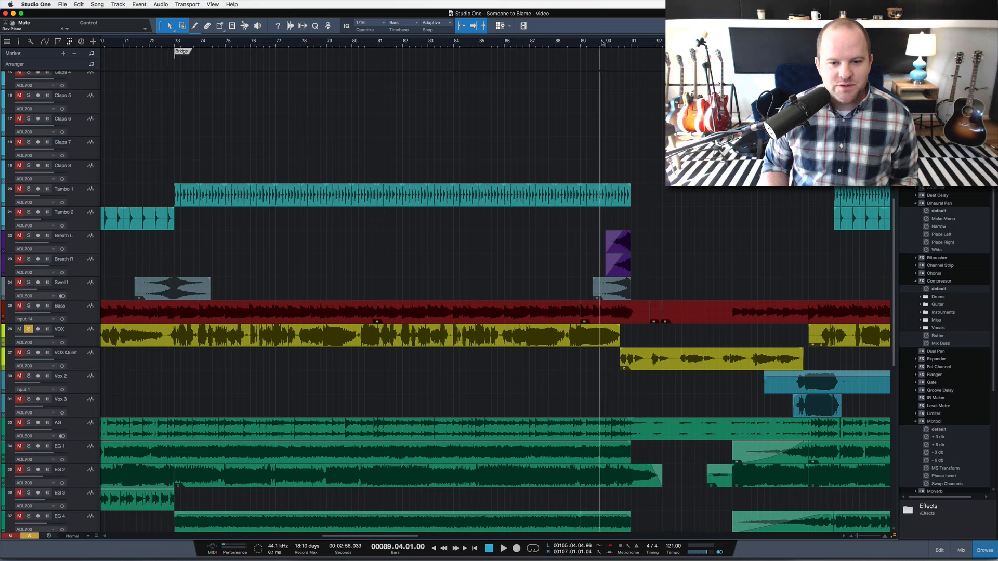
{"action": "left_click", "coordinate": [88, 243]}
{"action": "left_click", "coordinate": [79, 292], "text": "shift"}
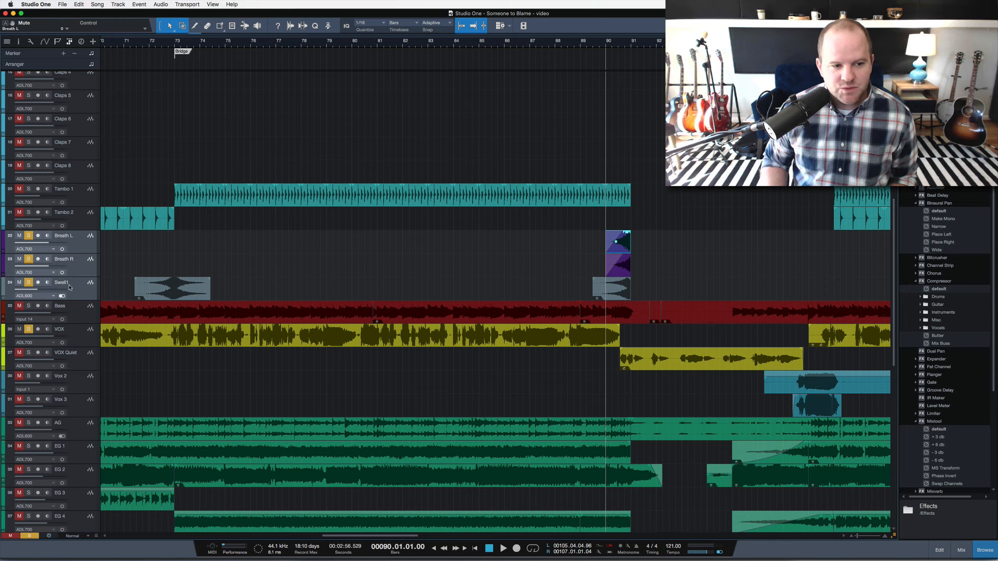
{"action": "left_click", "coordinate": [137, 45]}
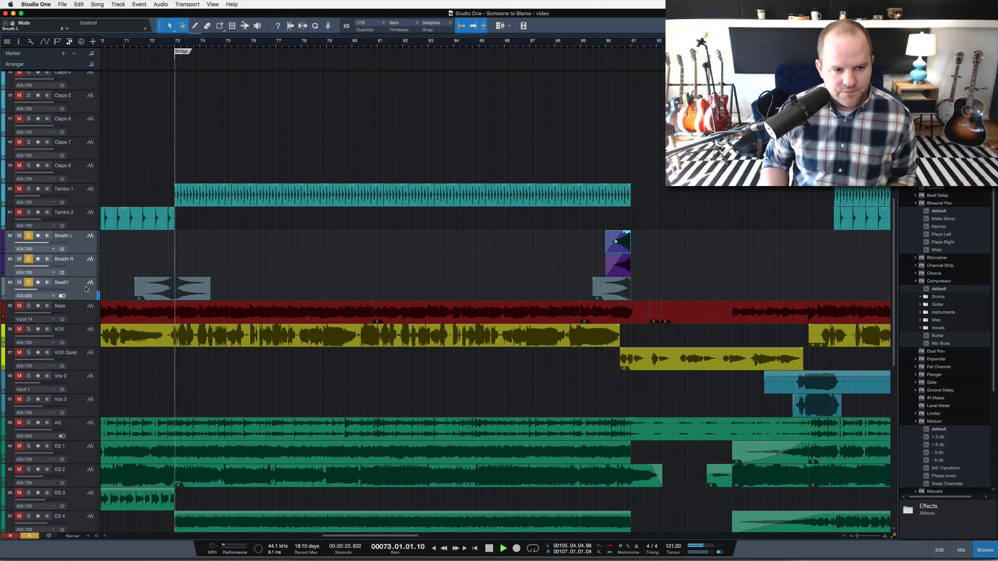
{"action": "key", "text": "space"}
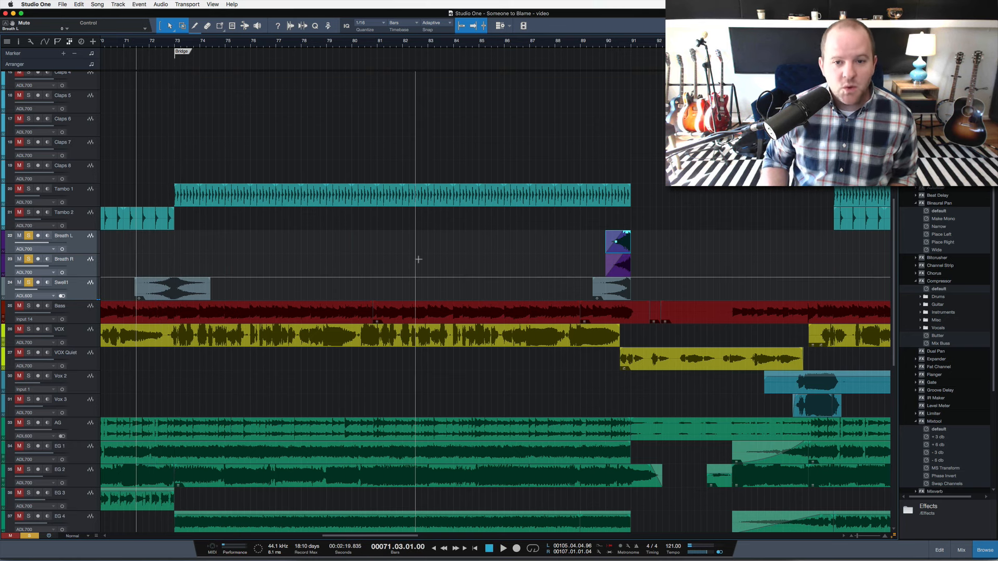
Solo only Swell1, play it at the end of the bridge from bar 89 and stop playback.
{"action": "scroll", "coordinate": [419, 259], "scroll_direction": "right", "scroll_amount": 5}
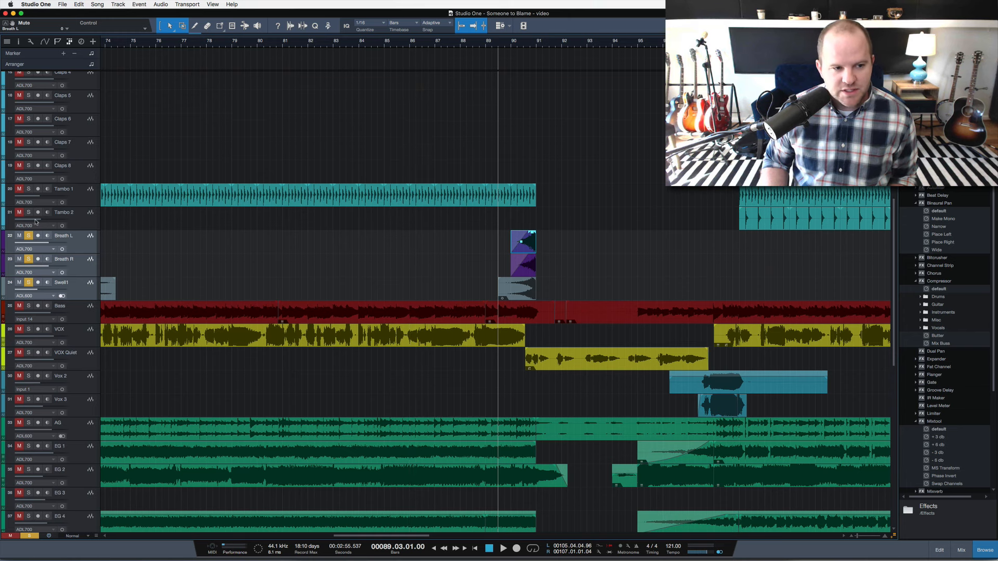
{"action": "left_click", "coordinate": [72, 289]}
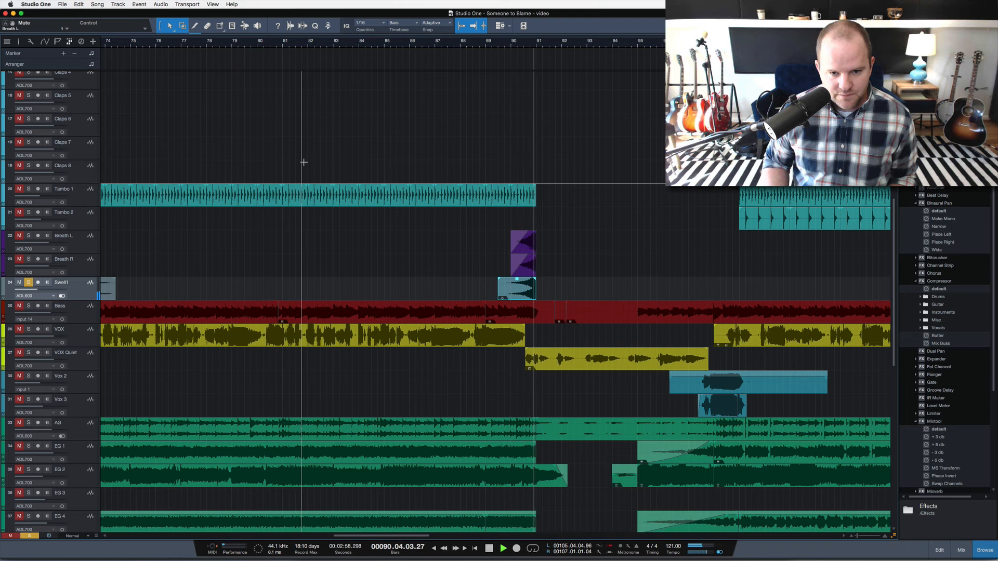
{"action": "key", "text": "space"}
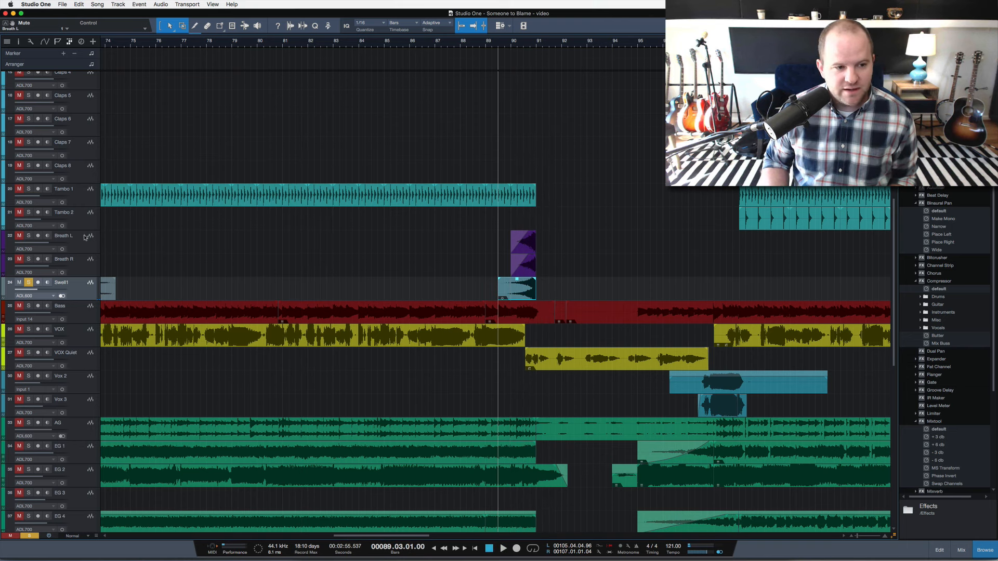
Solo Breath L and Breath R, play them together from bar 90 and stop playback.
{"action": "left_click", "coordinate": [74, 266]}
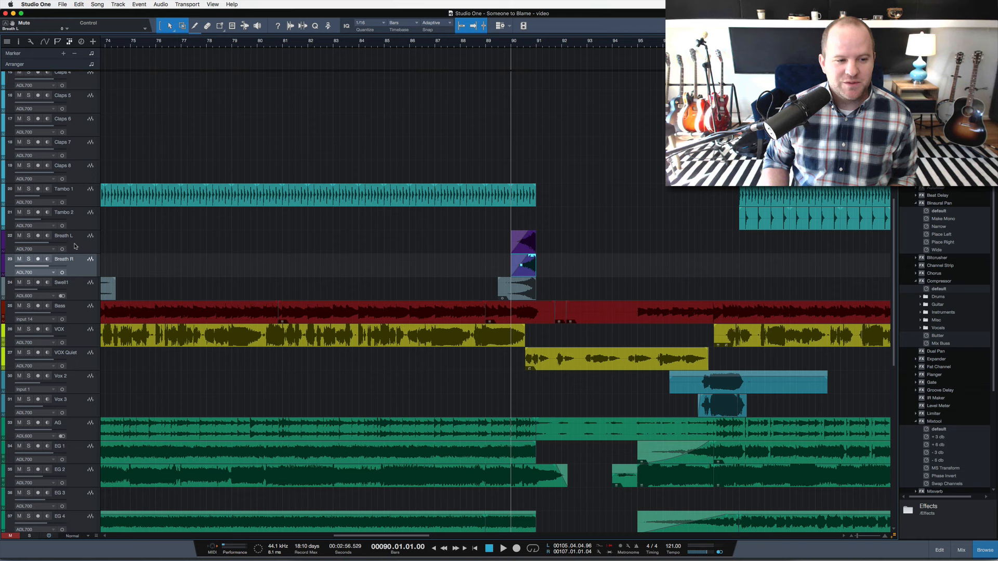
{"action": "left_click", "coordinate": [29, 243], "text": "shift"}
{"action": "left_click", "coordinate": [29, 236]}
{"action": "key", "text": "space"}
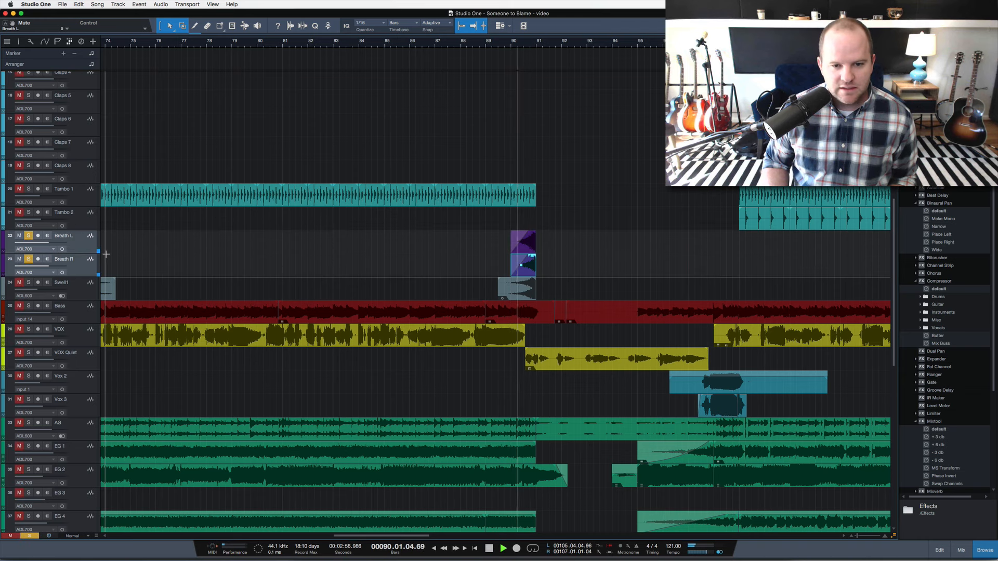
{"action": "key", "text": "space"}
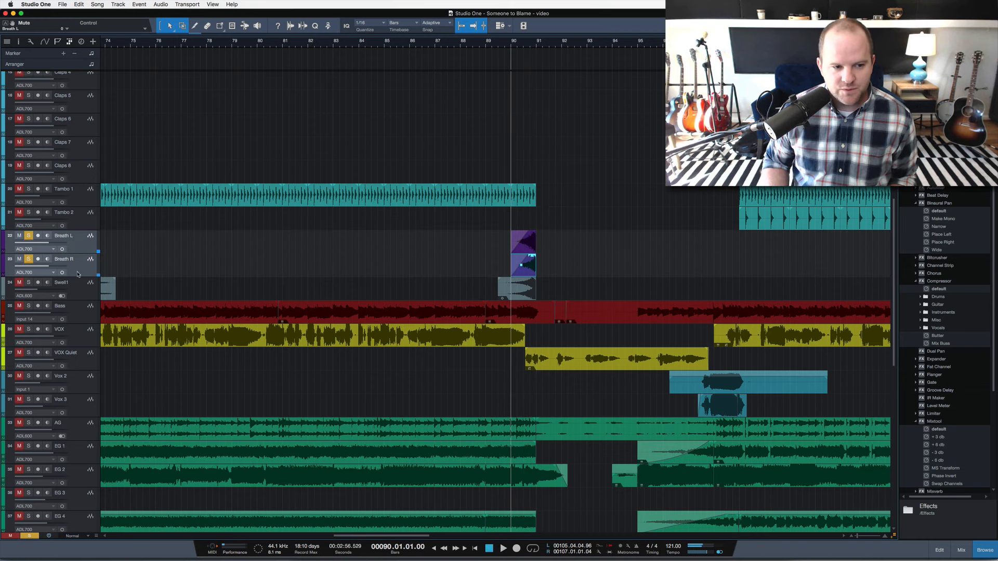
Add Swell1 to the soloed breaths, play all three from bar 90, stop and release the solos.
{"action": "left_click", "coordinate": [28, 285]}
{"action": "key", "text": "space"}
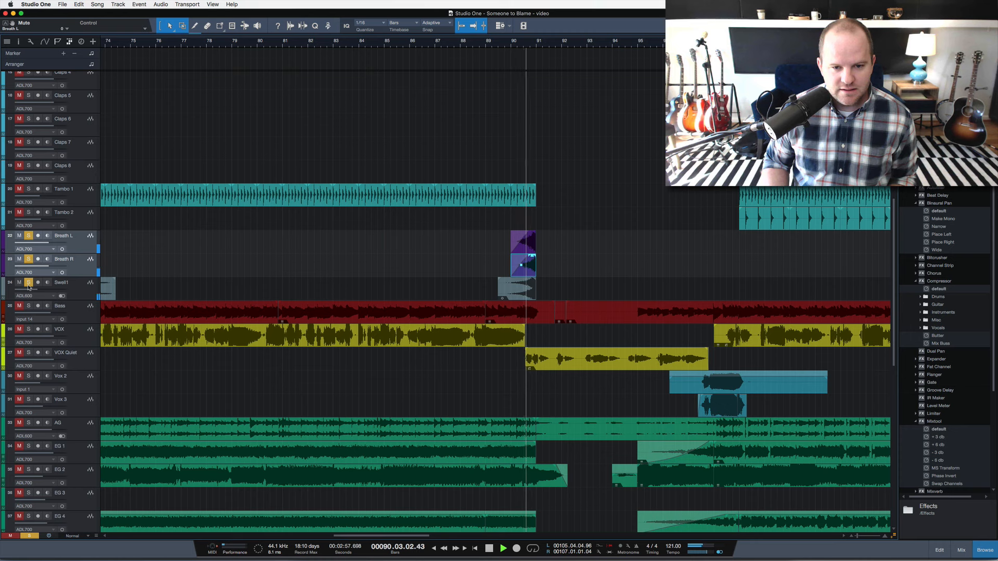
{"action": "key", "text": "space"}
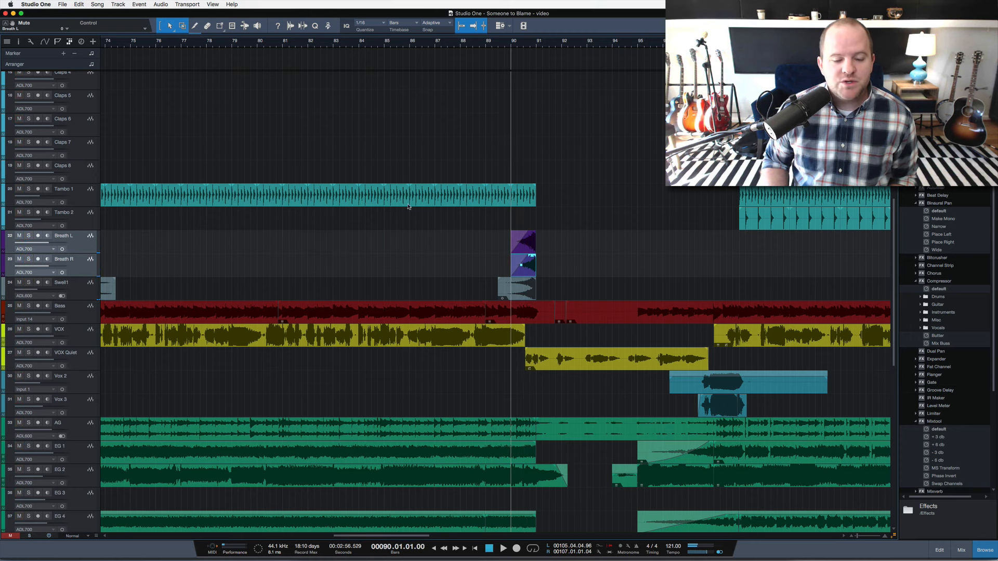
Play the full bridge mix from bar 73, stop, and restart it from bar 71 to include the lead-in.
{"action": "key", "text": "w"}
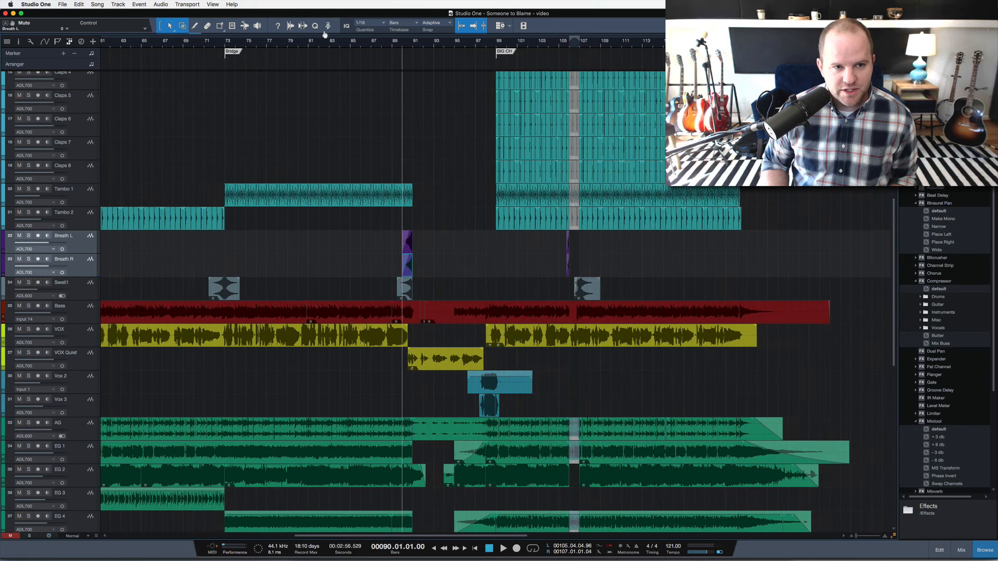
{"action": "left_click", "coordinate": [223, 45]}
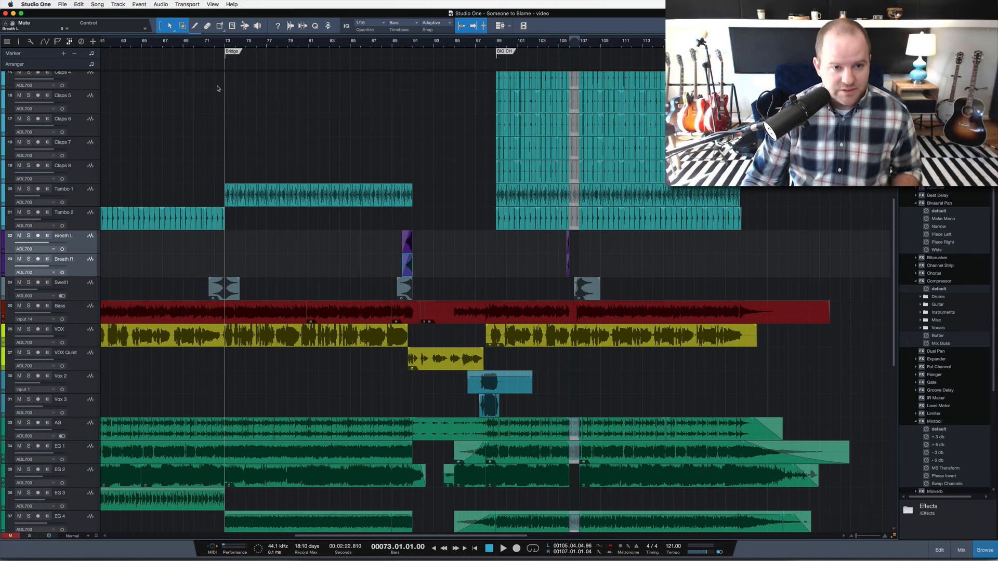
{"action": "key", "text": "space"}
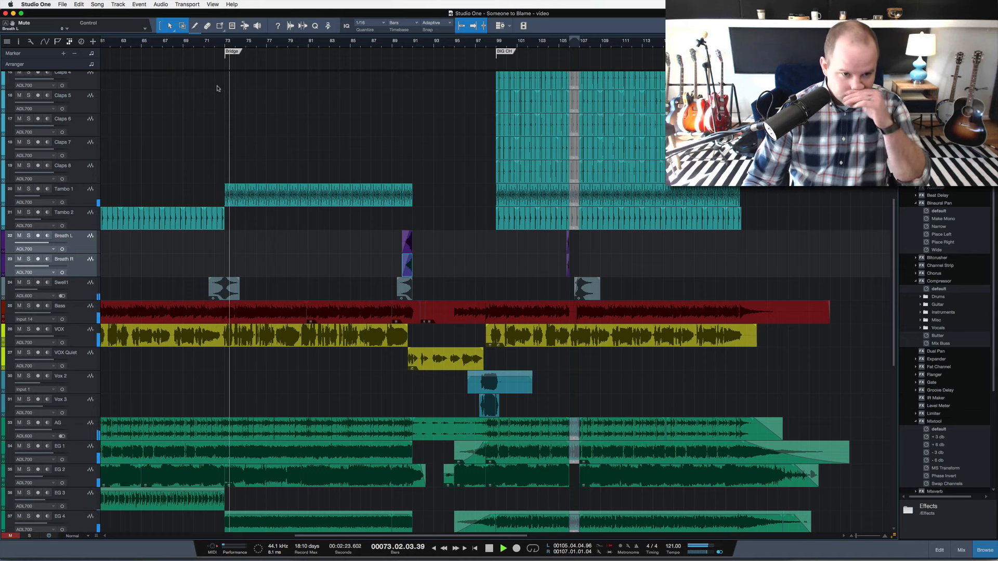
{"action": "key", "text": "space"}
{"action": "left_click", "coordinate": [210, 47]}
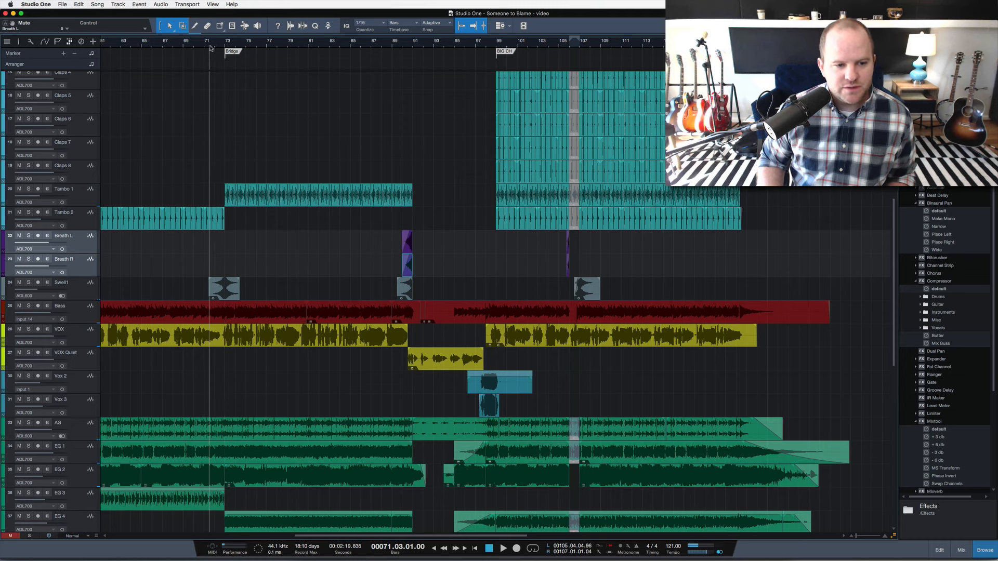
{"action": "key", "text": "space"}
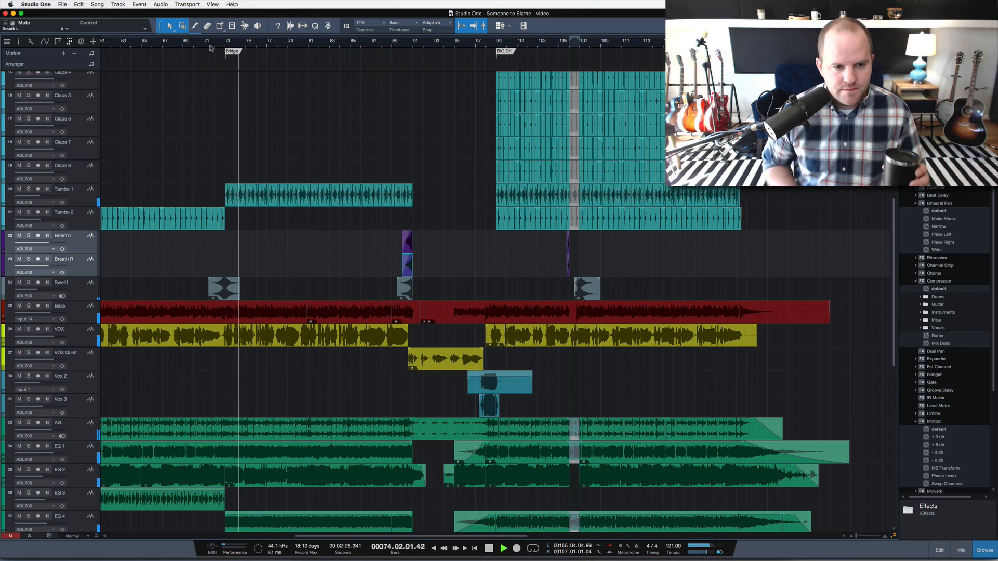
Bring the whole arrangement into view and unmute the background vocal tracks BGV 1 through BGV 10.
{"action": "key", "text": "super+a"}
{"action": "key", "text": "shift+s"}
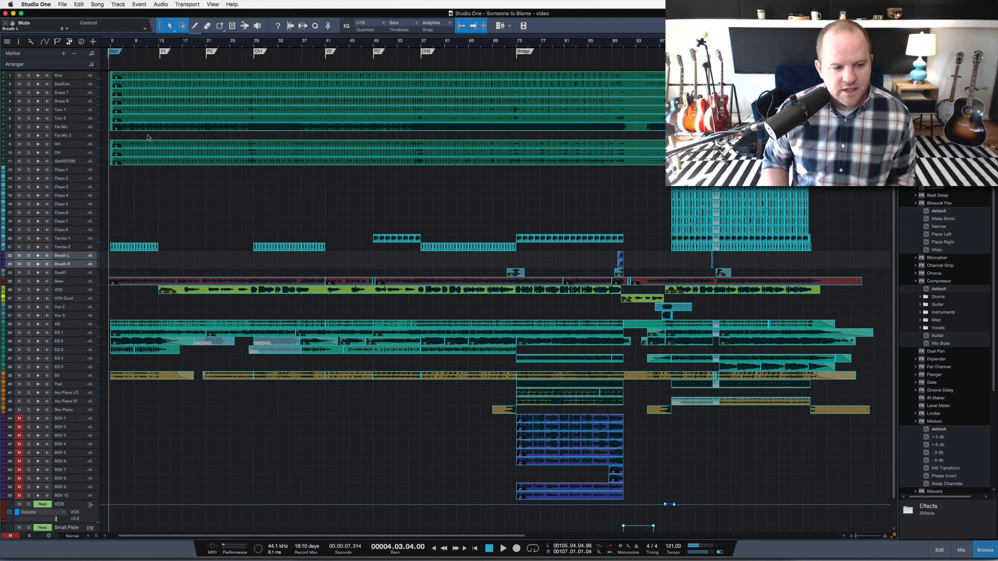
{"action": "left_click", "coordinate": [89, 420]}
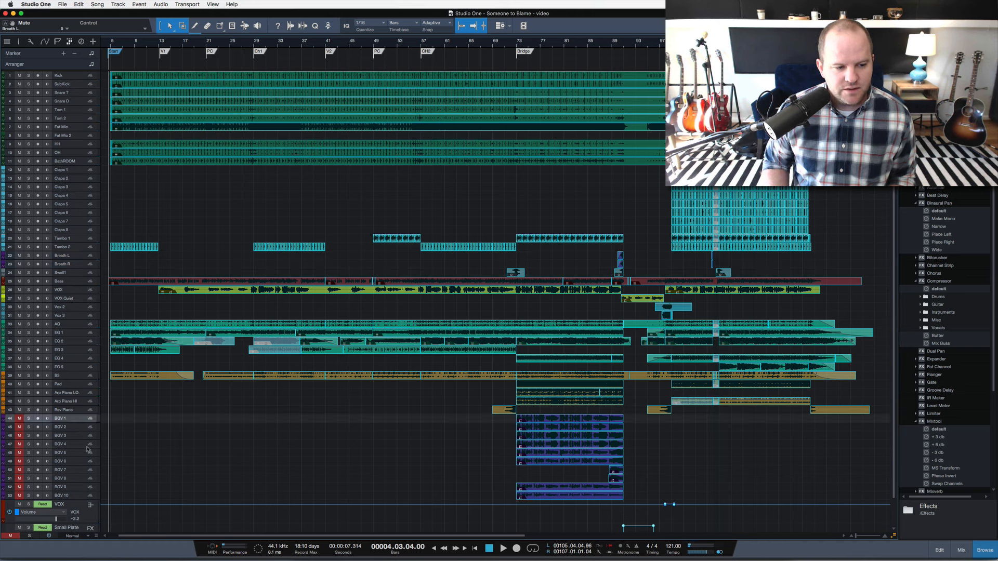
{"action": "left_click", "coordinate": [89, 496], "text": "shift"}
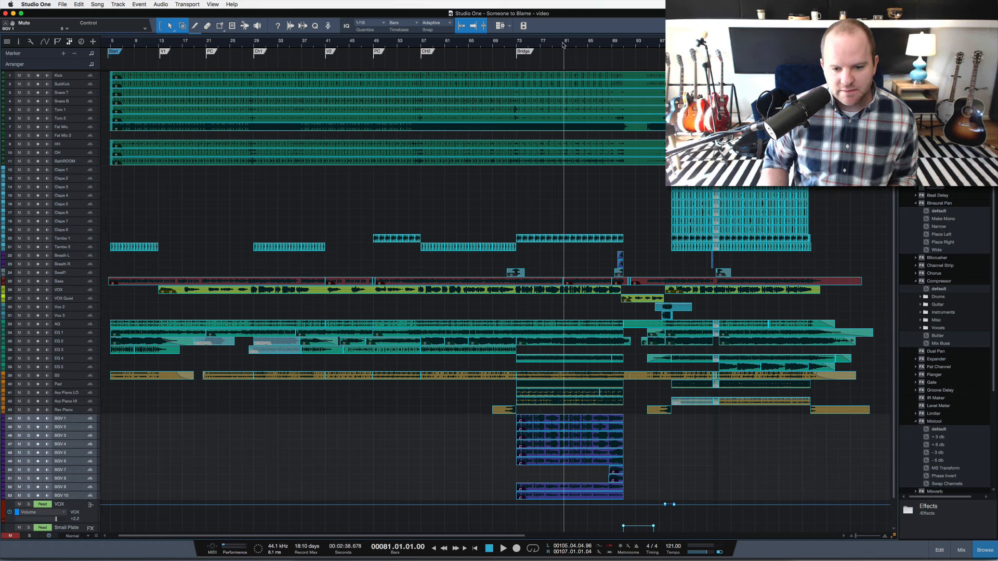
Play the bridge from bar 81 with the background vocals in, briefly checking the mixer channels during playback.
{"action": "key", "text": "space"}
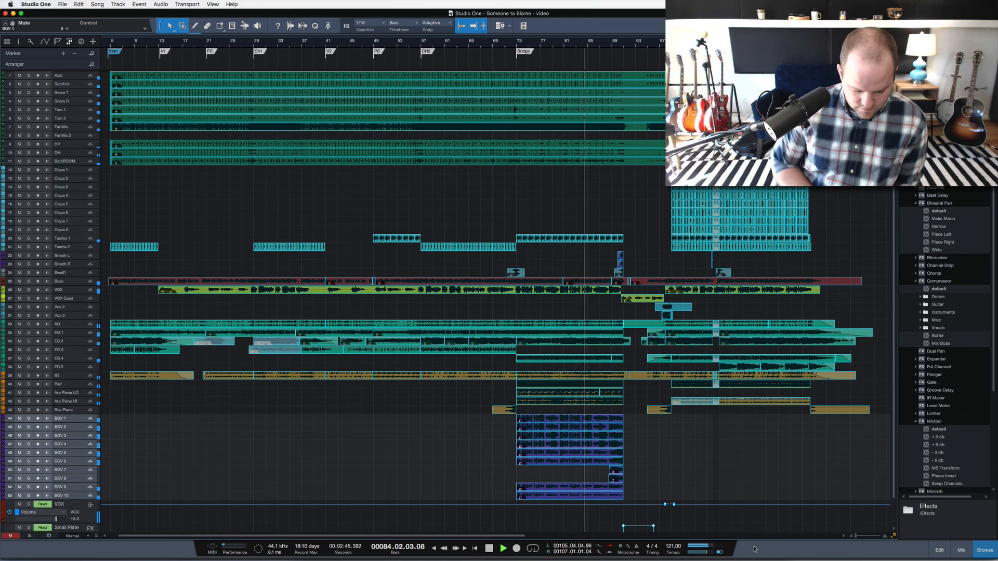
{"action": "key", "text": "F3"}
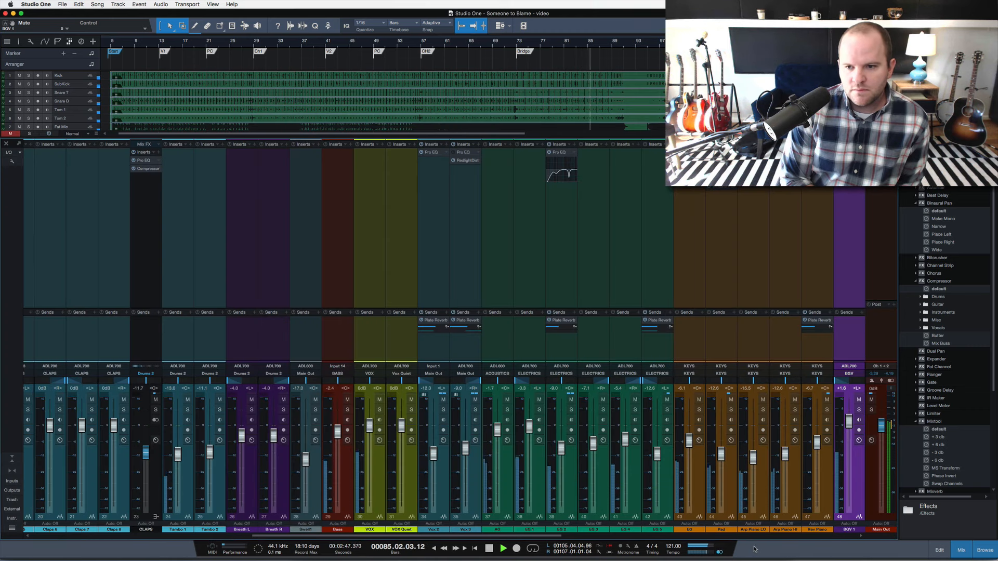
{"action": "key", "text": "F3"}
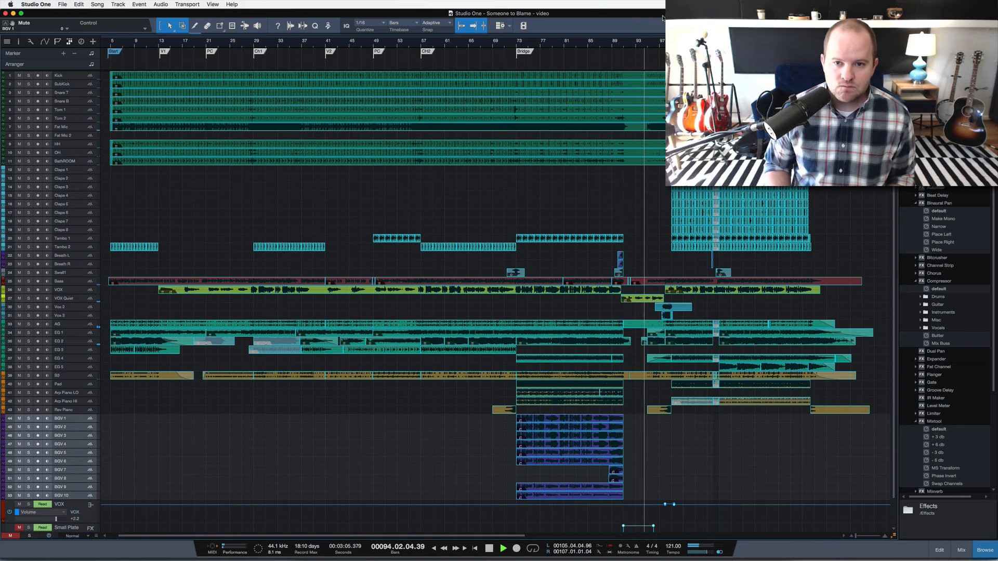
Follow playback into the big chorus while examining the Vox 2 and Vox 3 tracks up close, and stop playback.
{"action": "left_click_drag", "start_coordinate": [661, 41], "coordinate": [659, 55]}
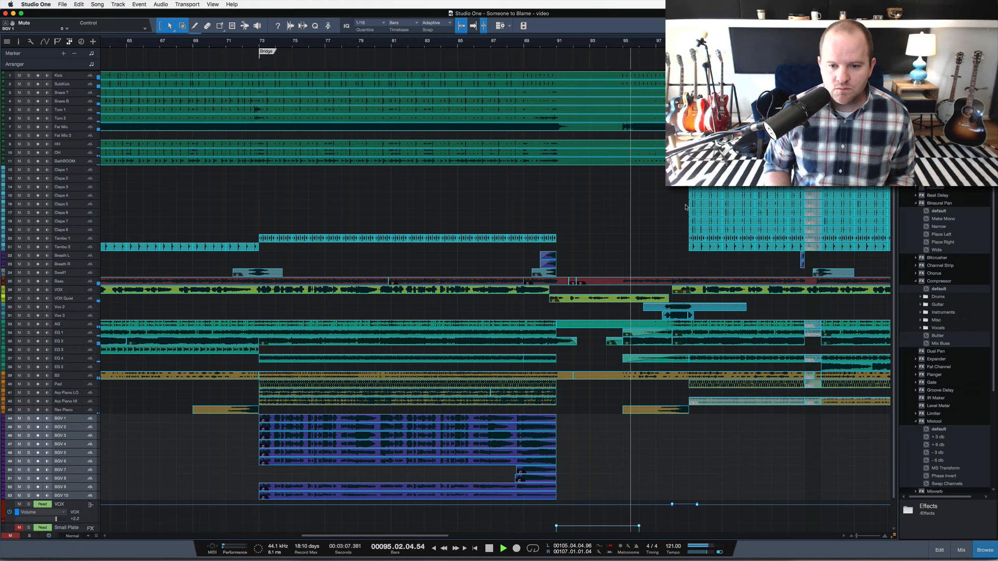
{"action": "key", "text": "shift+e"}
{"action": "scroll", "coordinate": [708, 350], "scroll_direction": "up", "scroll_amount": 15}
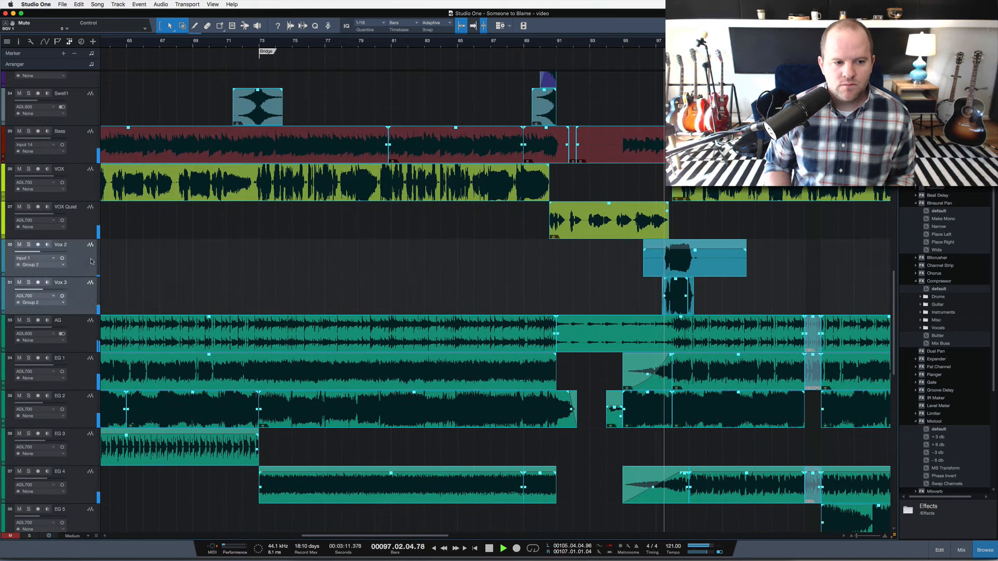
{"action": "left_click", "coordinate": [82, 294]}
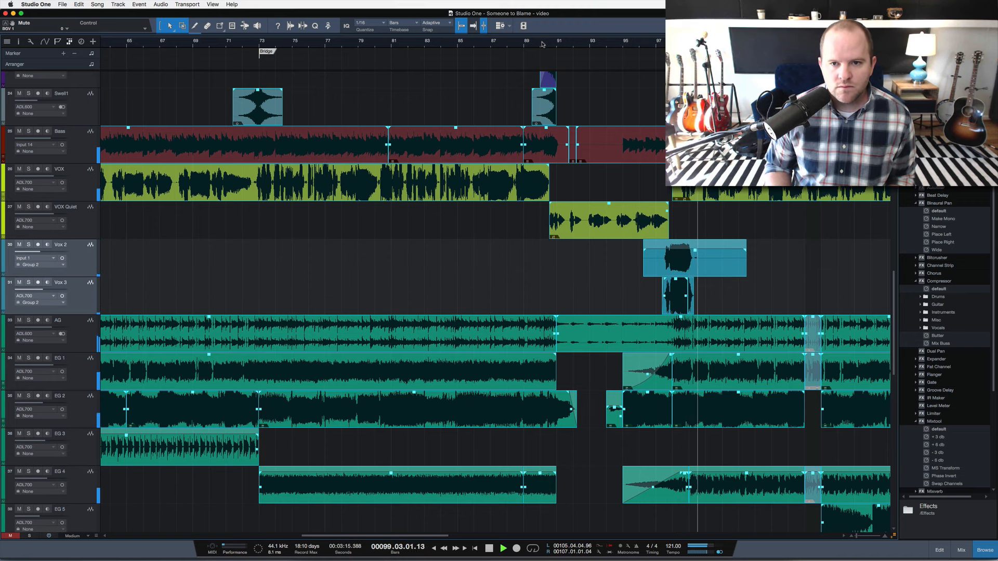
{"action": "left_click_drag", "start_coordinate": [543, 42], "coordinate": [539, 27]}
{"action": "key", "text": "shift+w"}
{"action": "key", "text": "shift+w"}
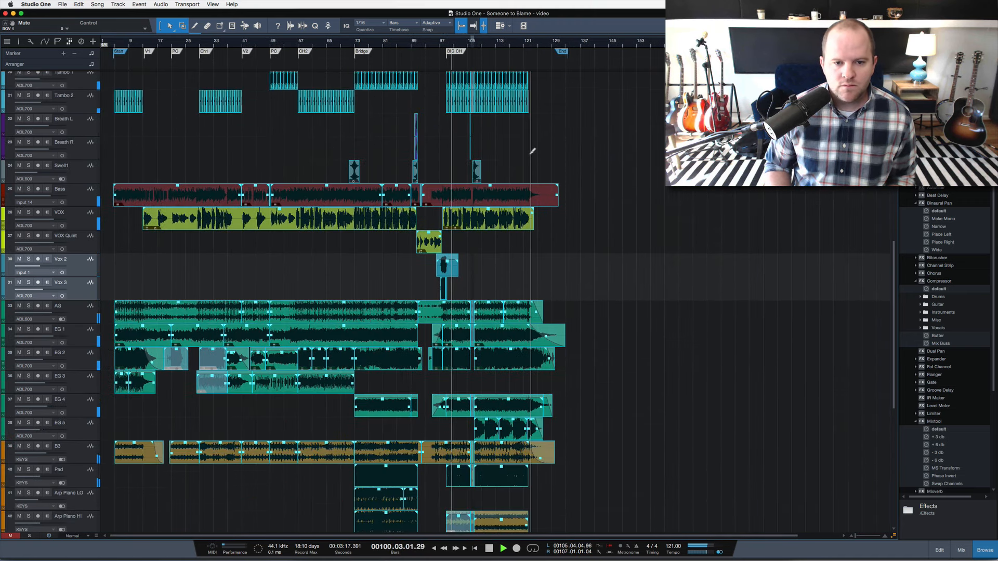
{"action": "key", "text": "shift+e"}
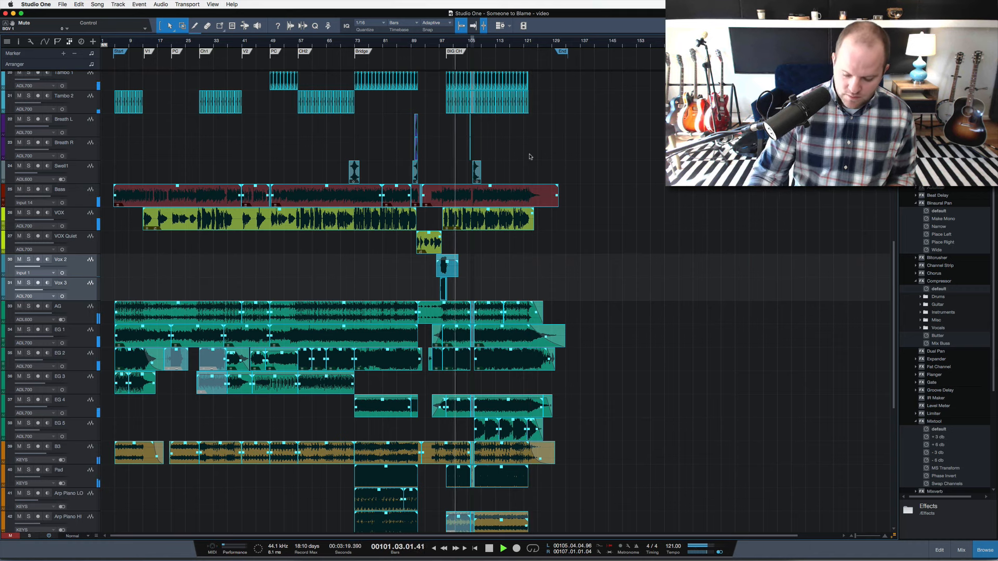
{"action": "key", "text": "space"}
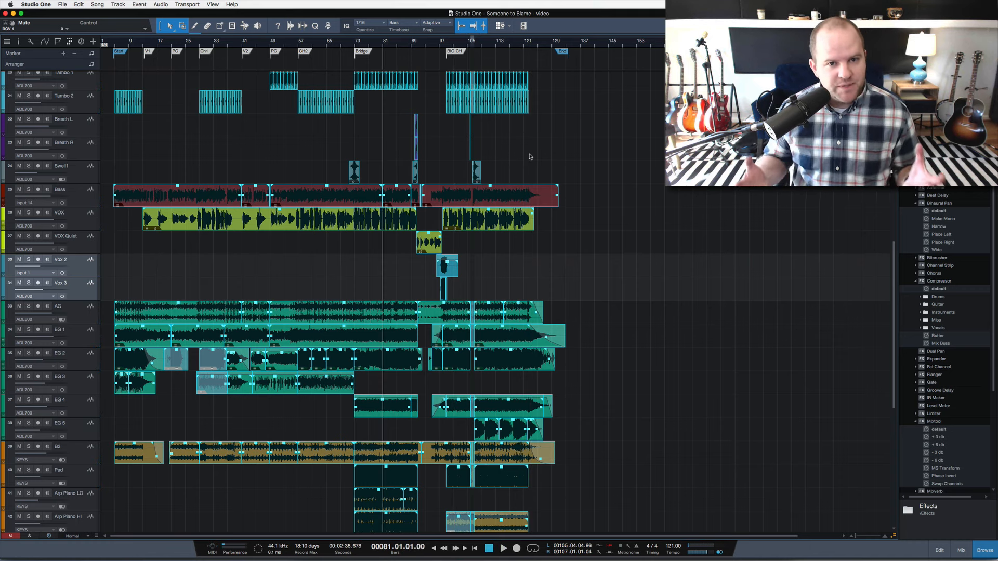
Examine the AG and EG guitar tracks up close, play them into the first chorus from bar 28 and stop.
{"action": "key", "text": "shift+w"}
{"action": "key", "text": "shift+w"}
{"action": "key", "text": "shift+w"}
{"action": "key", "text": "shift+w"}
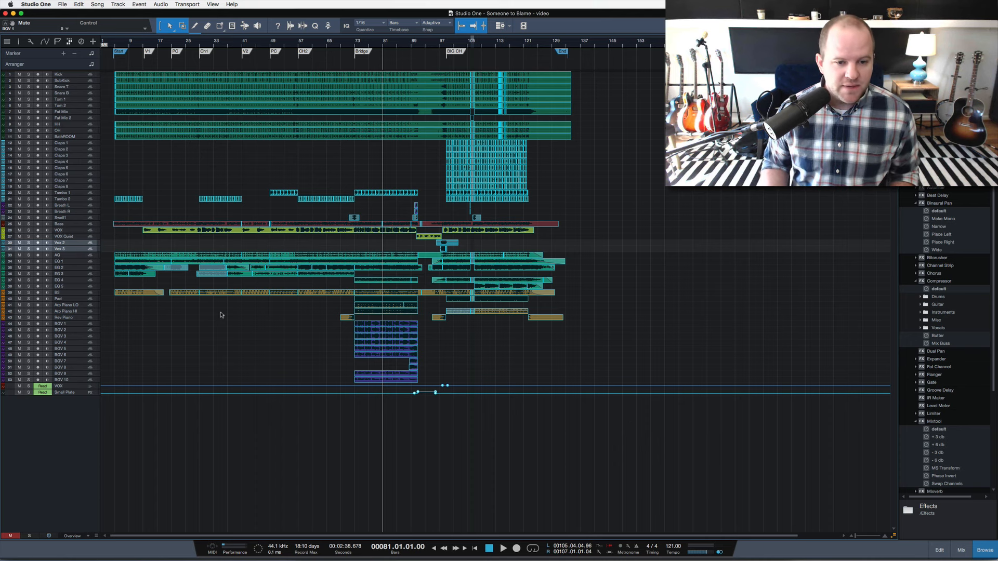
{"action": "scroll", "coordinate": [211, 338], "scroll_direction": "up", "scroll_amount": 5}
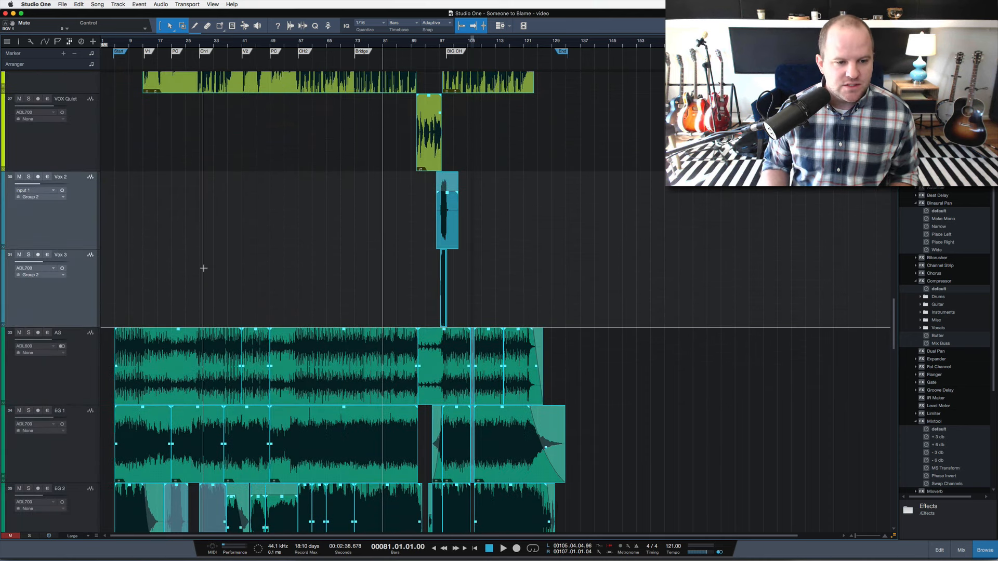
{"action": "scroll", "coordinate": [208, 312], "scroll_direction": "down", "scroll_amount": 6}
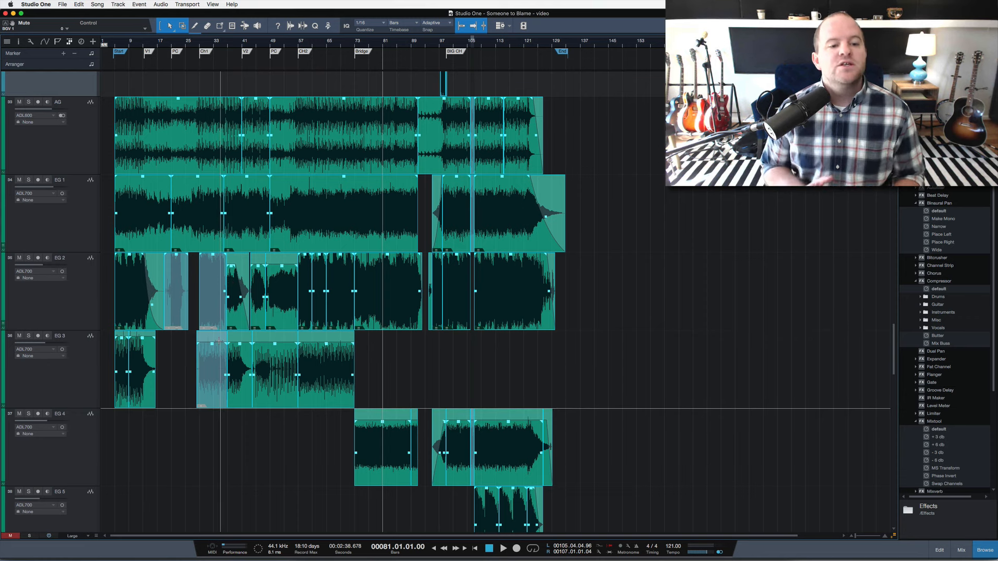
{"action": "left_click", "coordinate": [198, 43]}
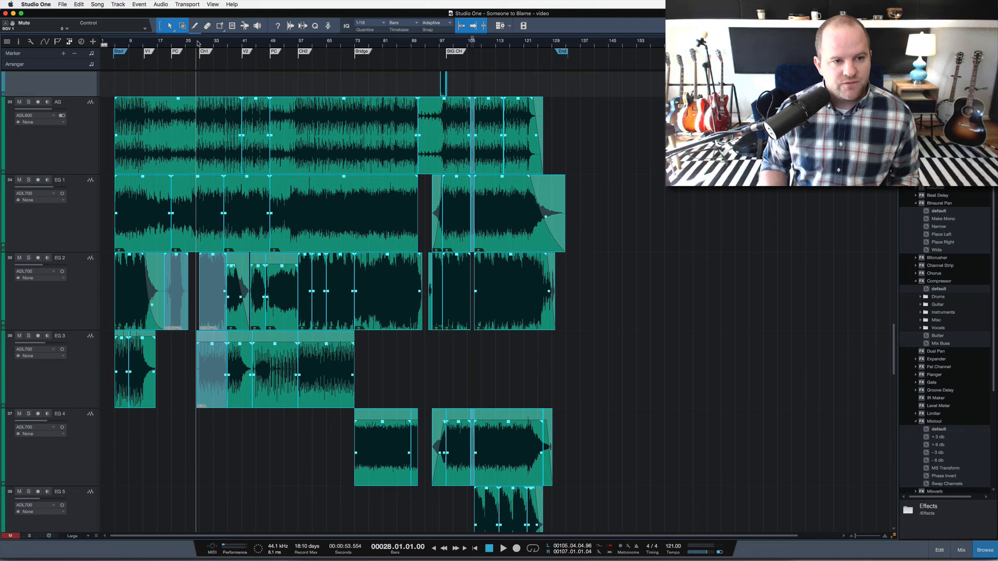
{"action": "key", "text": "space"}
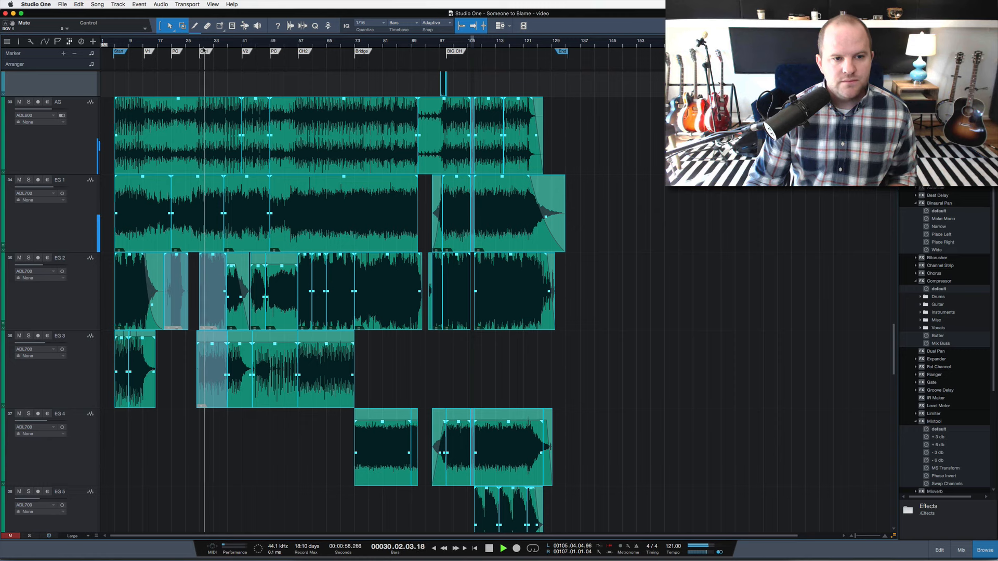
{"action": "key", "text": "space"}
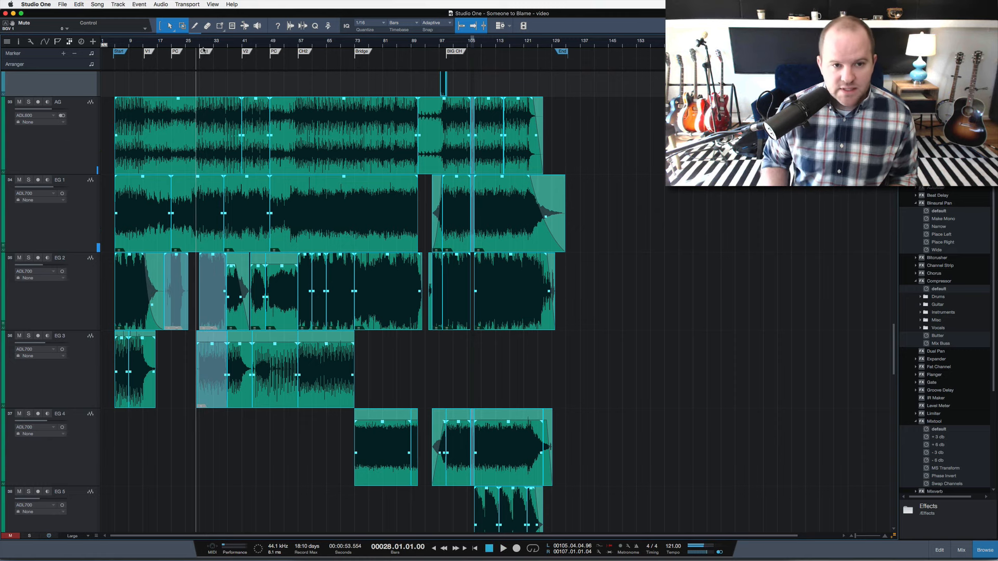
Play chorus 2 from bar 57 and the big chorus from just before bar 99, and stop playback.
{"action": "left_click", "coordinate": [297, 47]}
{"action": "key", "text": "space"}
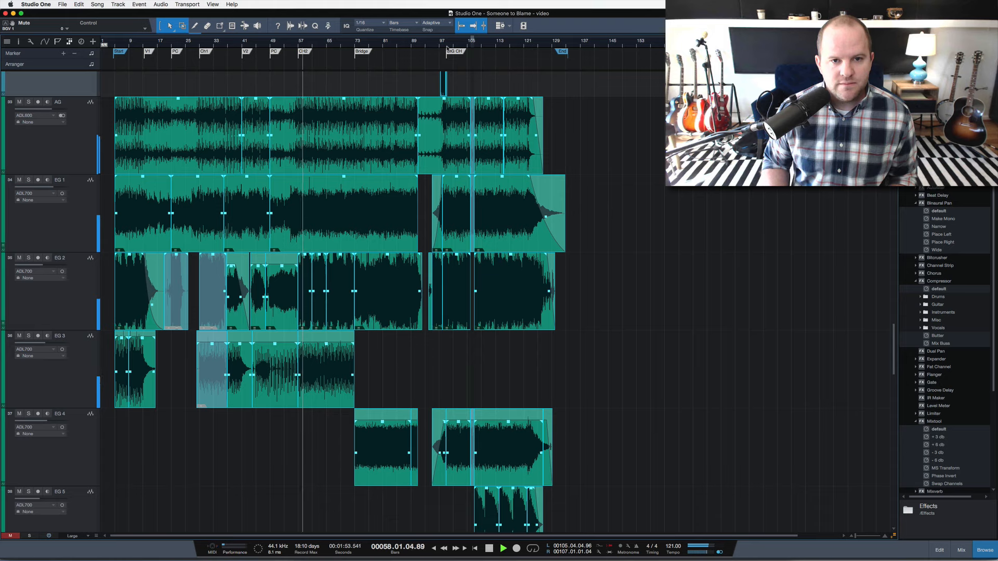
{"action": "left_click_drag", "start_coordinate": [447, 46], "coordinate": [447, 78]}
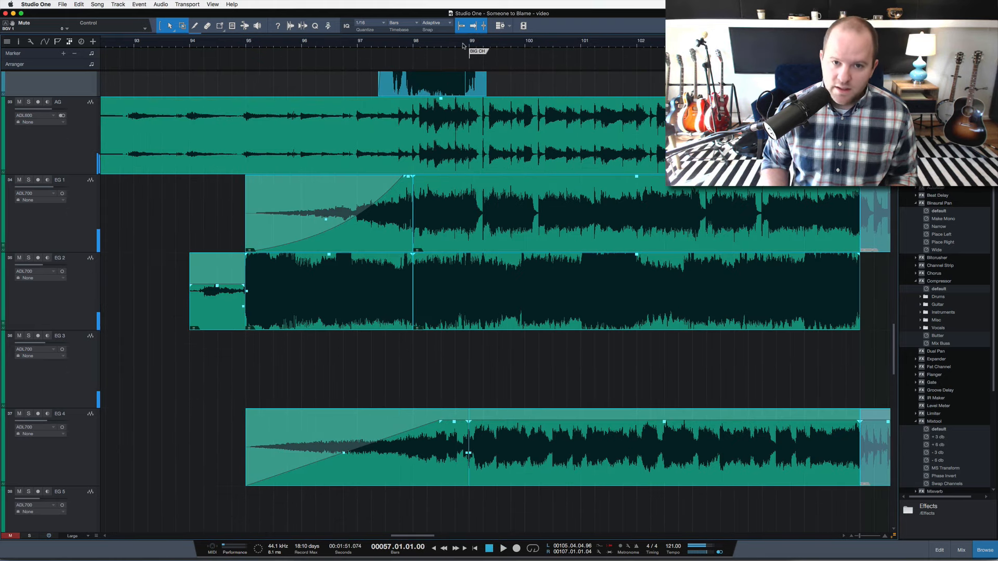
{"action": "left_click", "coordinate": [463, 45]}
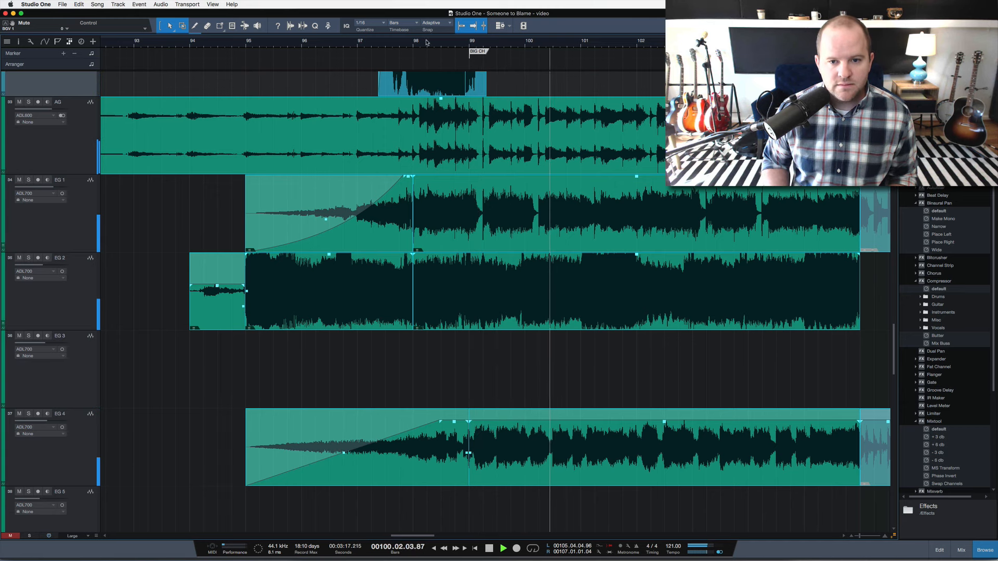
{"action": "left_click_drag", "start_coordinate": [417, 45], "coordinate": [418, 16]}
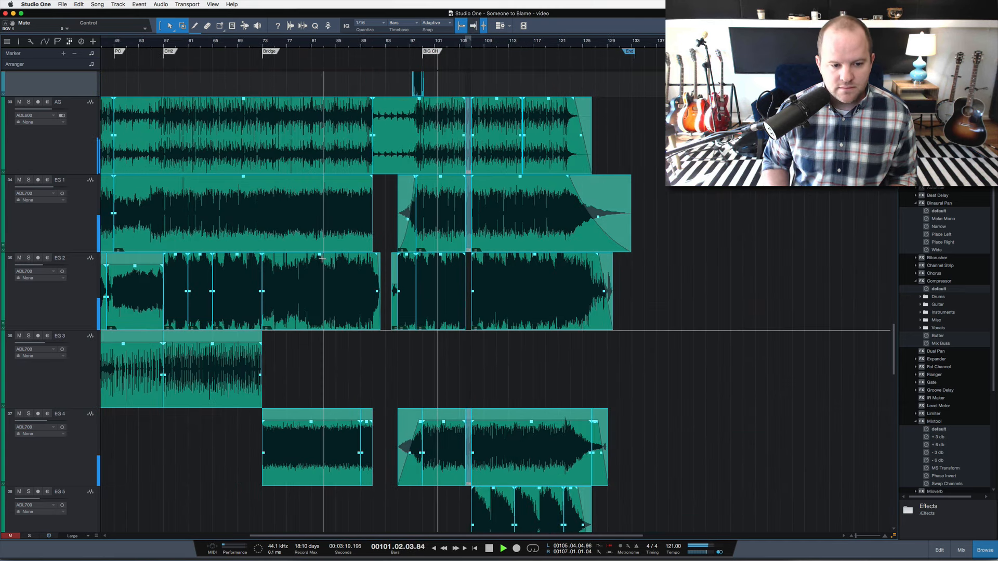
{"action": "key", "text": "space"}
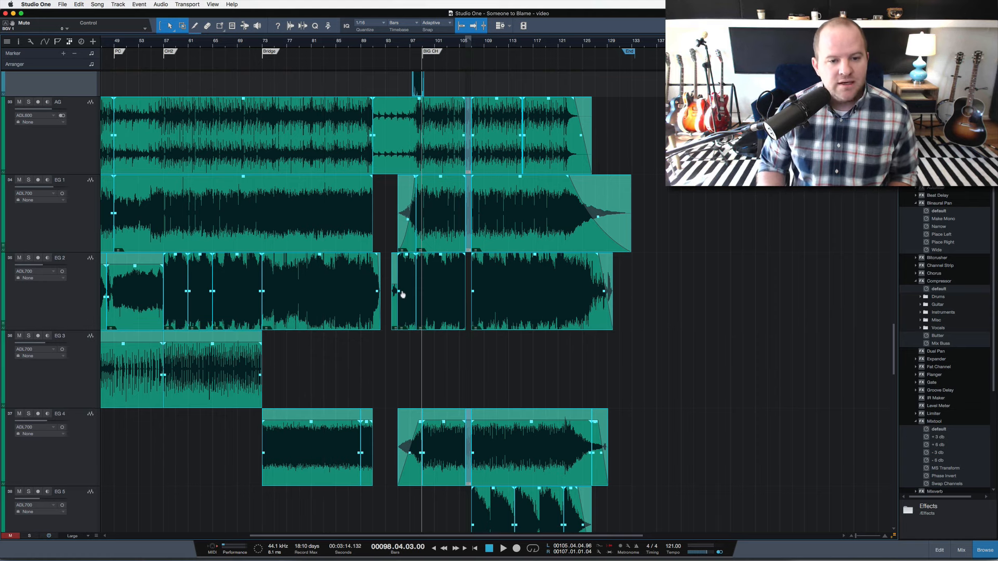
Examine the layers of the whole arrangement across all tracks, from the big chorus back to the song's start.
{"action": "key", "text": "shift+w"}
{"action": "key", "text": "shift+w"}
{"action": "key", "text": "shift+w"}
{"action": "key", "text": "shift+w"}
{"action": "key", "text": "shift+w"}
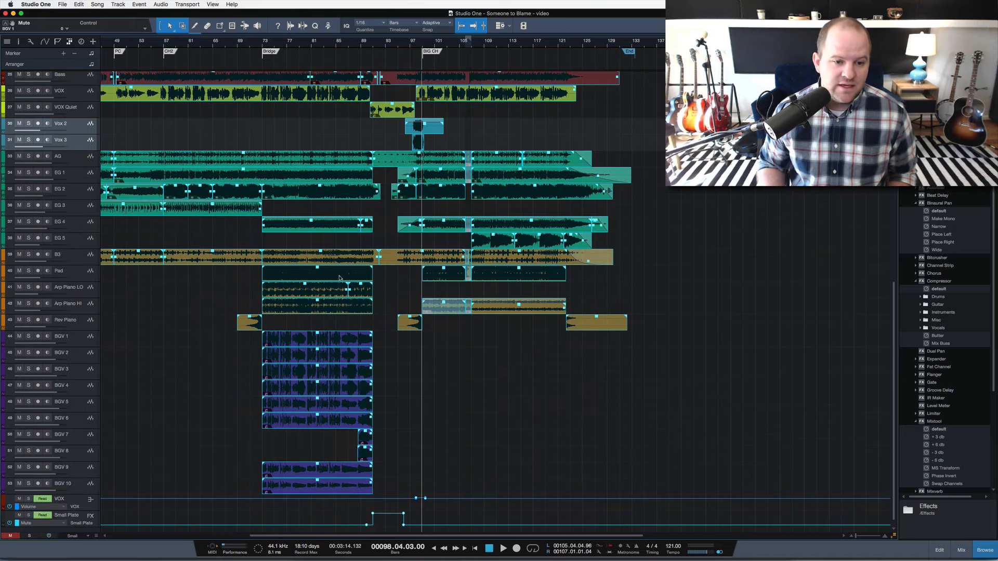
{"action": "key", "text": "shift+w"}
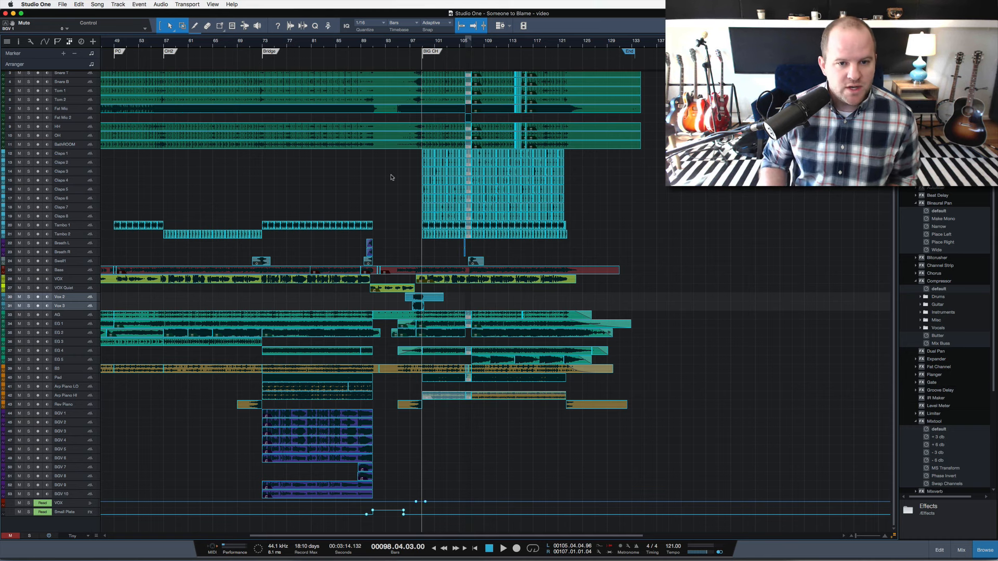
{"action": "scroll", "coordinate": [392, 176], "scroll_direction": "up", "scroll_amount": 2}
{"action": "scroll", "coordinate": [391, 178], "scroll_direction": "left", "scroll_amount": 2}
{"action": "scroll", "coordinate": [391, 178], "scroll_direction": "left", "scroll_amount": 10}
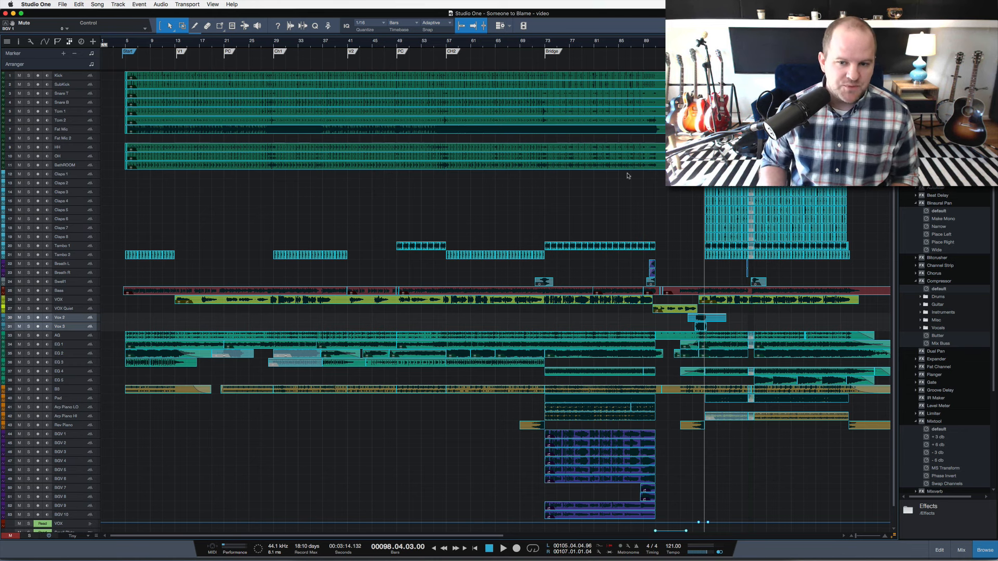
Inspect the start of the big chorus and the muted break at bar 106, placing the playhead in bar 105.
{"action": "scroll", "coordinate": [627, 175], "scroll_direction": "right", "scroll_amount": 10}
{"action": "left_click_drag", "start_coordinate": [491, 46], "coordinate": [500, 84]}
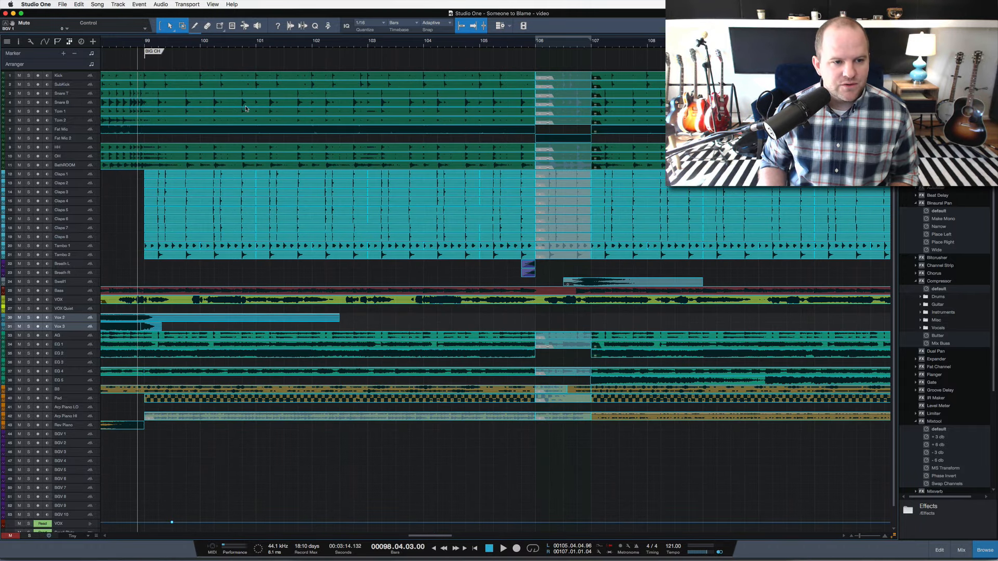
{"action": "scroll", "coordinate": [246, 109], "scroll_direction": "left", "scroll_amount": 2}
{"action": "scroll", "coordinate": [246, 108], "scroll_direction": "left", "scroll_amount": 7}
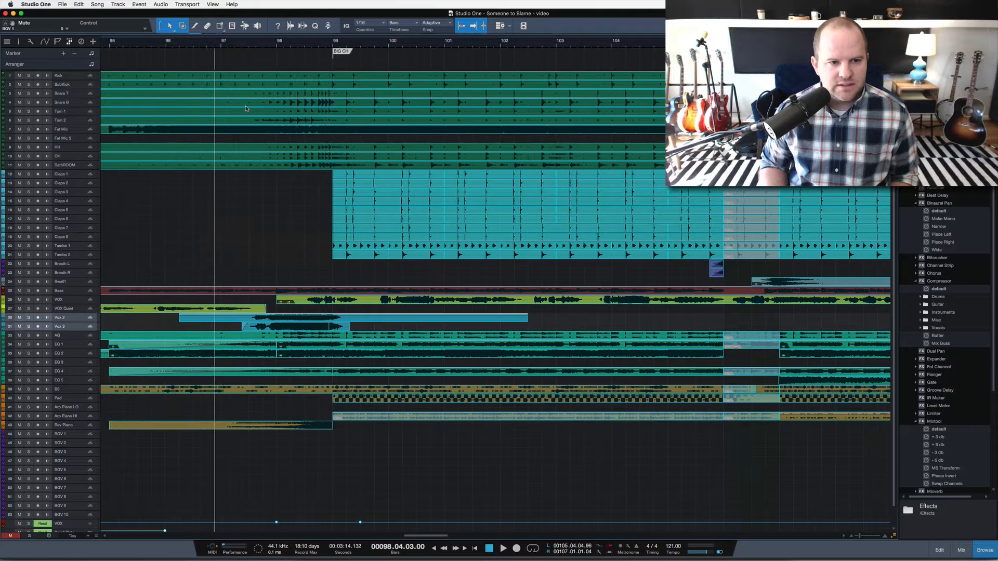
{"action": "scroll", "coordinate": [246, 109], "scroll_direction": "right", "scroll_amount": 12}
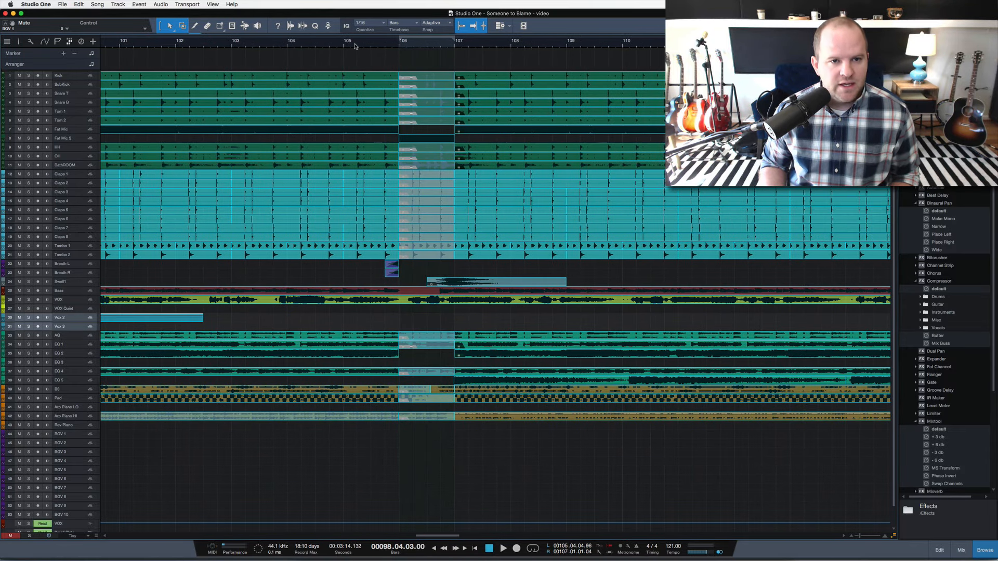
{"action": "left_click", "coordinate": [355, 46]}
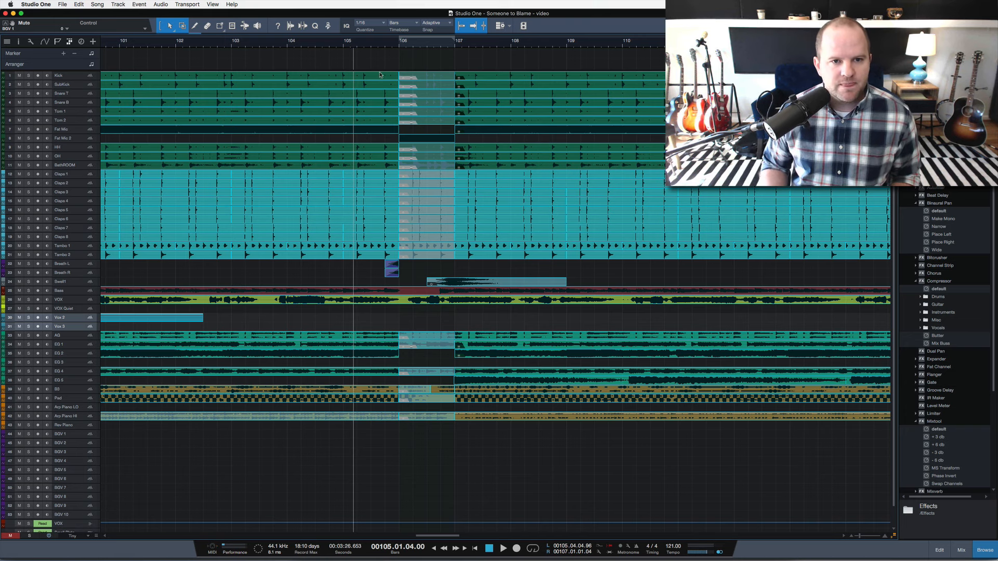
Solo the drum tracks from Kick through BathROOM, play them through the break from bar 105 and stop.
{"action": "left_click_drag", "start_coordinate": [373, 44], "coordinate": [373, 33]}
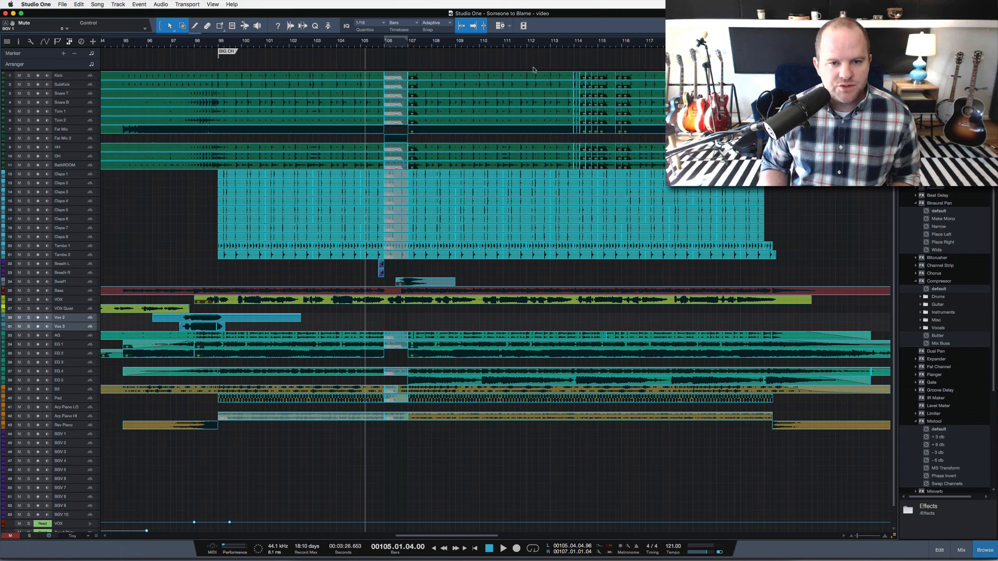
{"action": "left_click", "coordinate": [67, 75]}
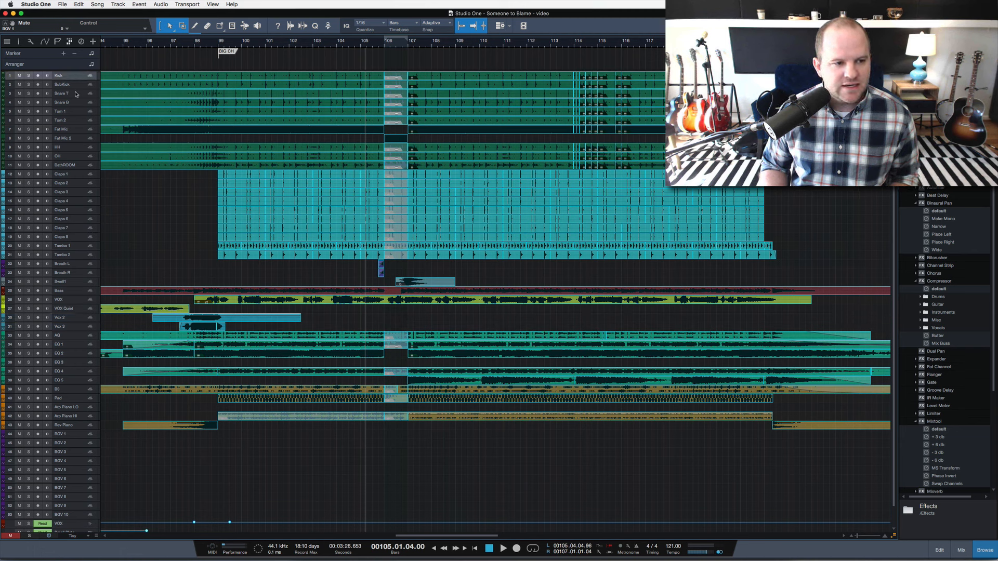
{"action": "left_click", "coordinate": [86, 166], "text": "shift"}
{"action": "key", "text": "s"}
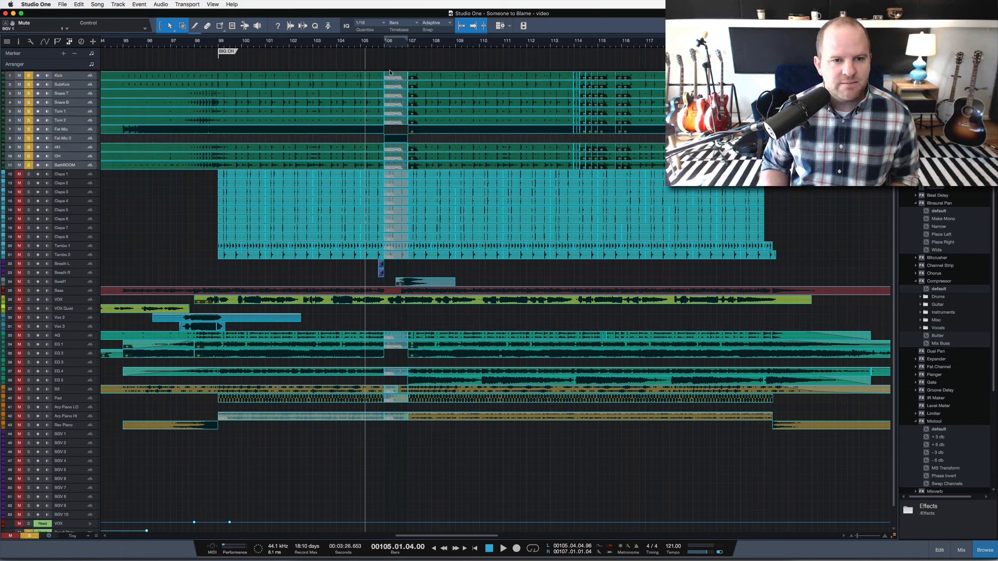
{"action": "key", "text": "space"}
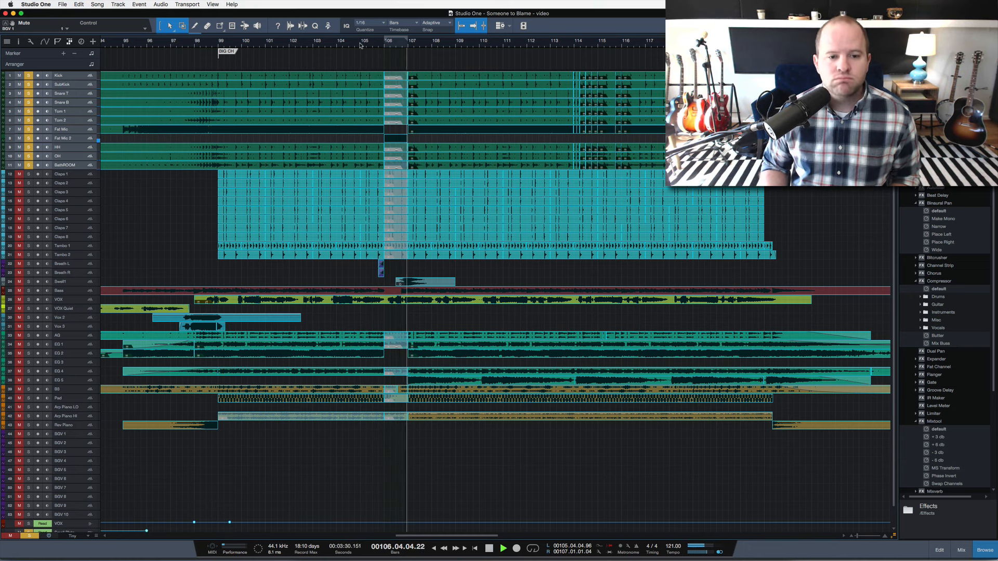
{"action": "key", "text": "space"}
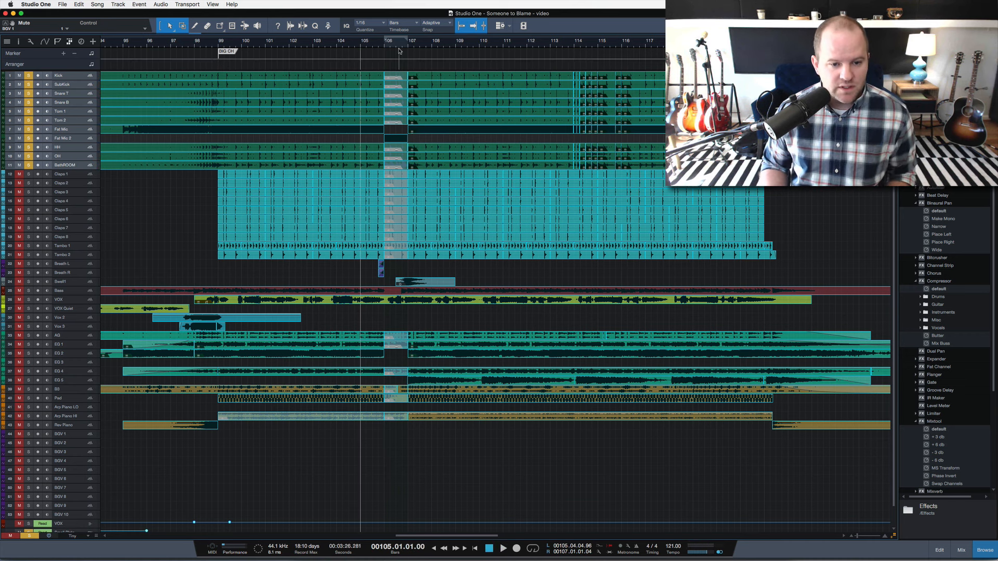
Unsolo the drum tracks, play the full mix through the break from bar 105, and stop playback.
{"action": "key", "text": "s"}
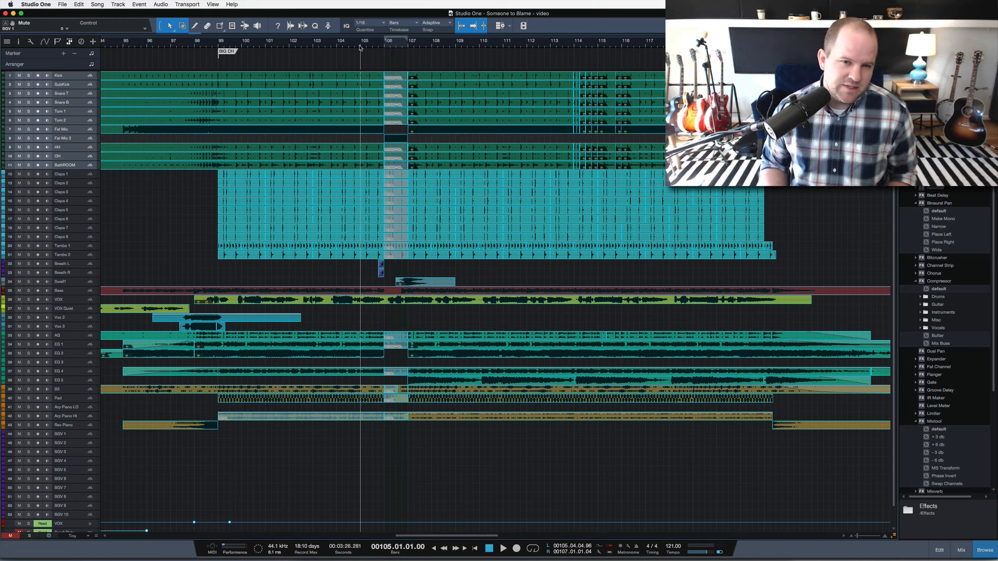
{"action": "key", "text": "space"}
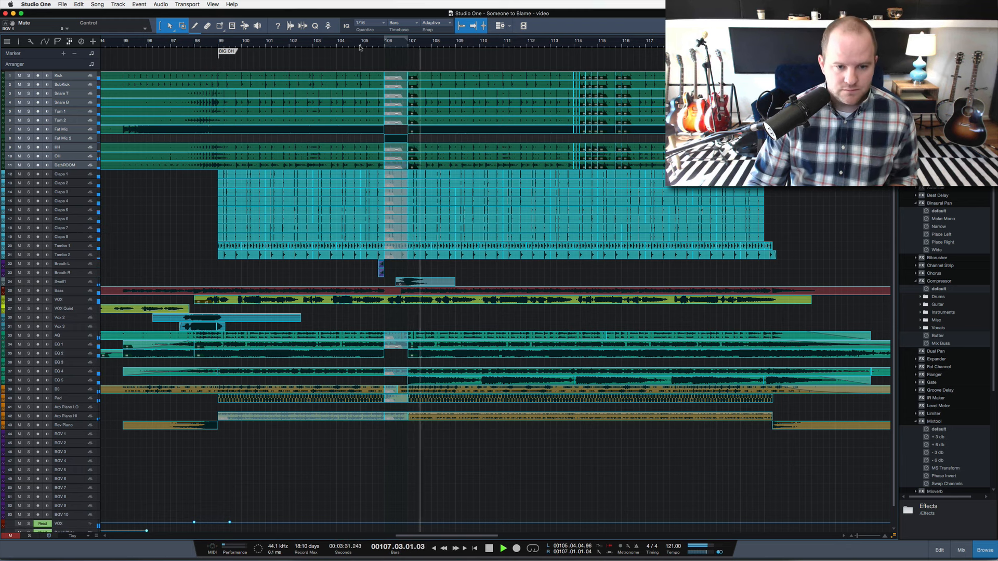
{"action": "key", "text": "space"}
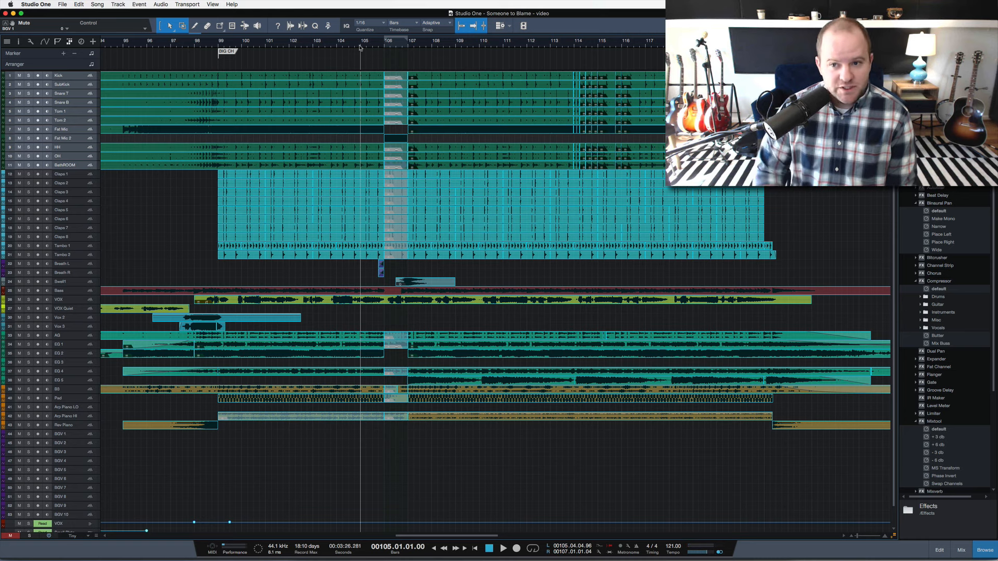
Examine the whole song's arrangement across all tracks, from the start through the big chorus to the end.
{"action": "scroll", "coordinate": [238, 46], "scroll_direction": "down", "scroll_amount": 5}
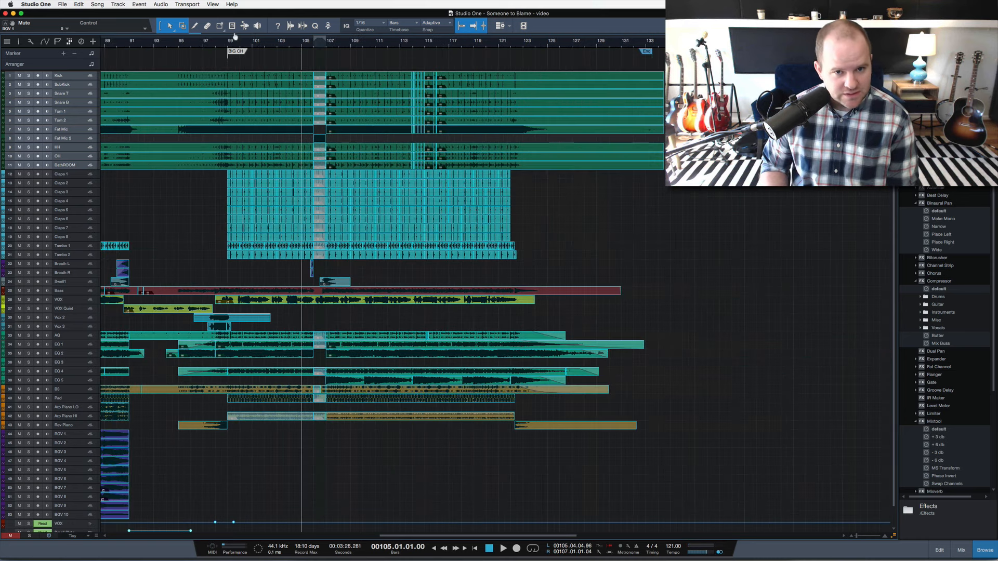
{"action": "scroll", "coordinate": [315, 126], "scroll_direction": "left", "scroll_amount": 10}
{"action": "scroll", "coordinate": [345, 165], "scroll_direction": "down", "scroll_amount": 3}
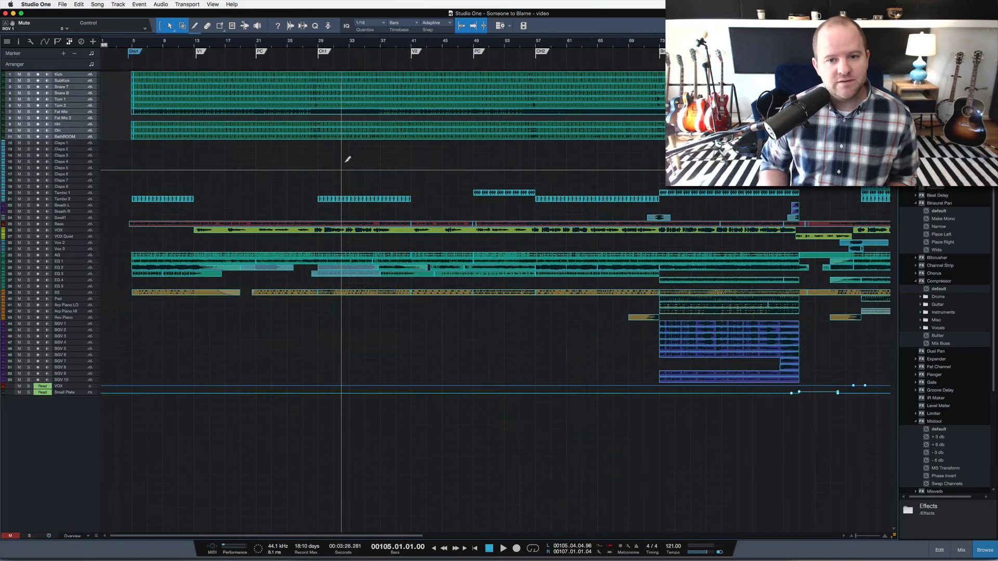
{"action": "scroll", "coordinate": [345, 165], "scroll_direction": "up", "scroll_amount": 5}
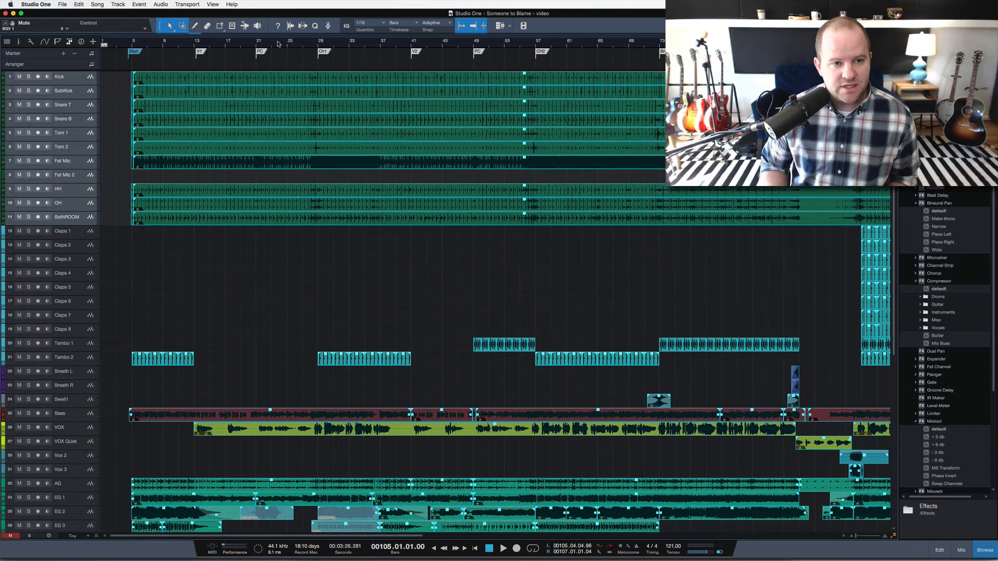
{"action": "scroll", "coordinate": [278, 40], "scroll_direction": "down", "scroll_amount": 3}
{"action": "scroll", "coordinate": [297, 147], "scroll_direction": "down", "scroll_amount": 5}
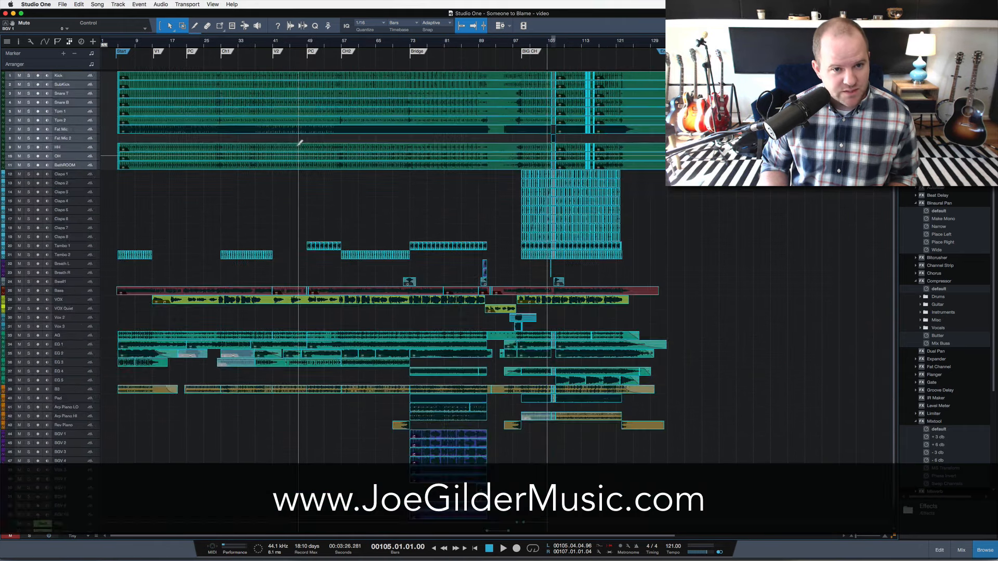